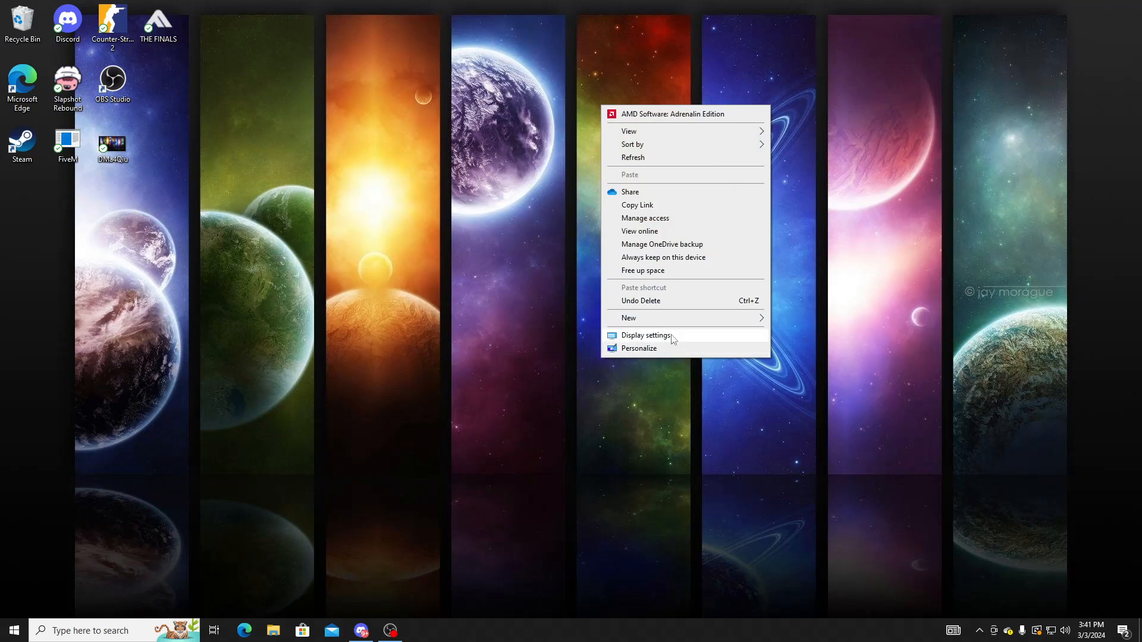
# Create a desktop folder named "3d prints" and move it up near the other icons.
pyautogui.moveTo(673, 319)
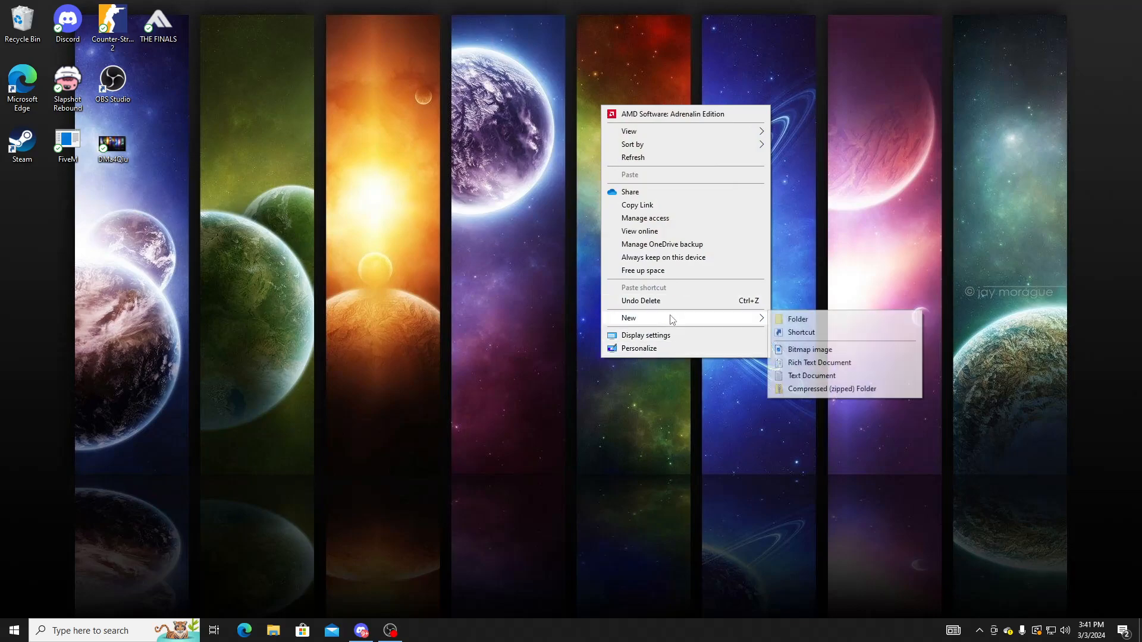
pyautogui.click(796, 319)
pyautogui.write('3')
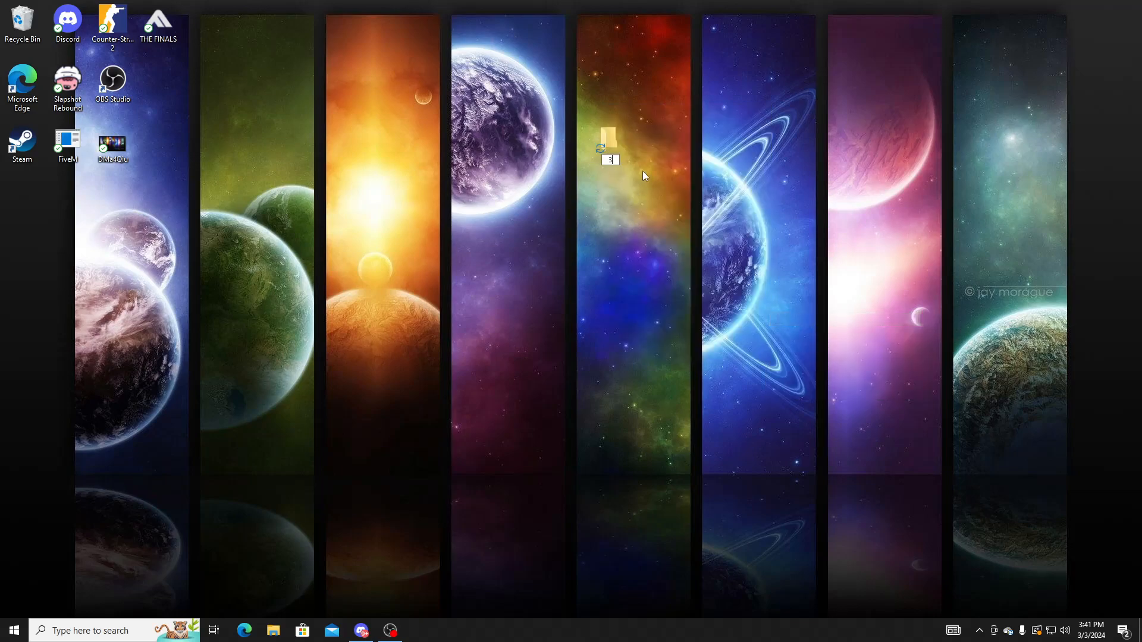
pyautogui.write('d prints')
pyautogui.press('Return')
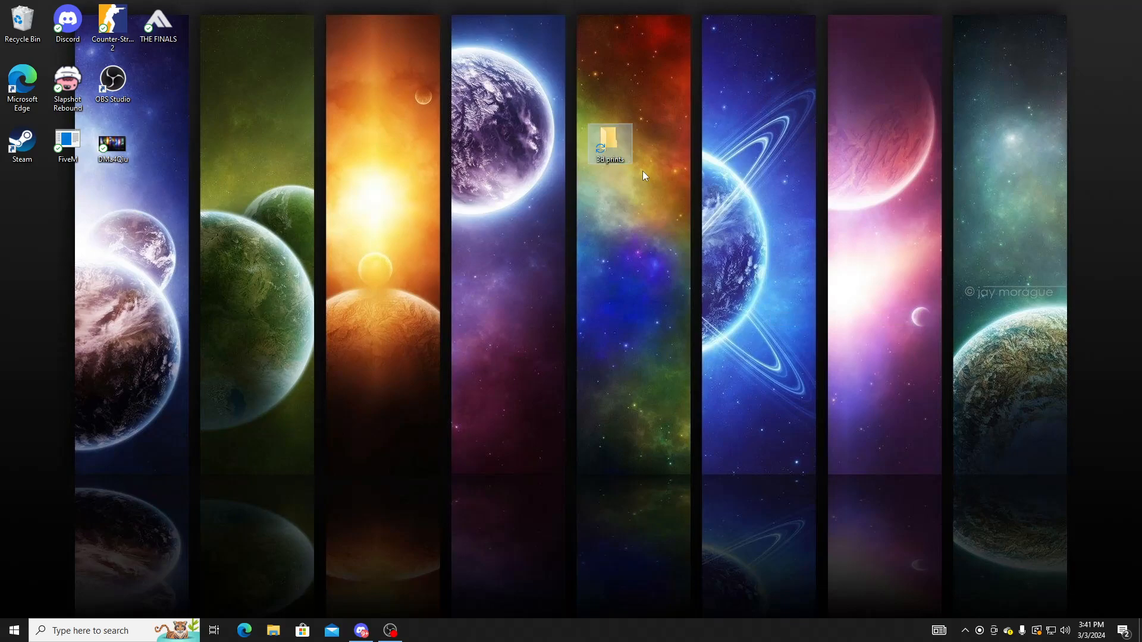
pyautogui.moveTo(606, 143); pyautogui.dragTo(246, 25)
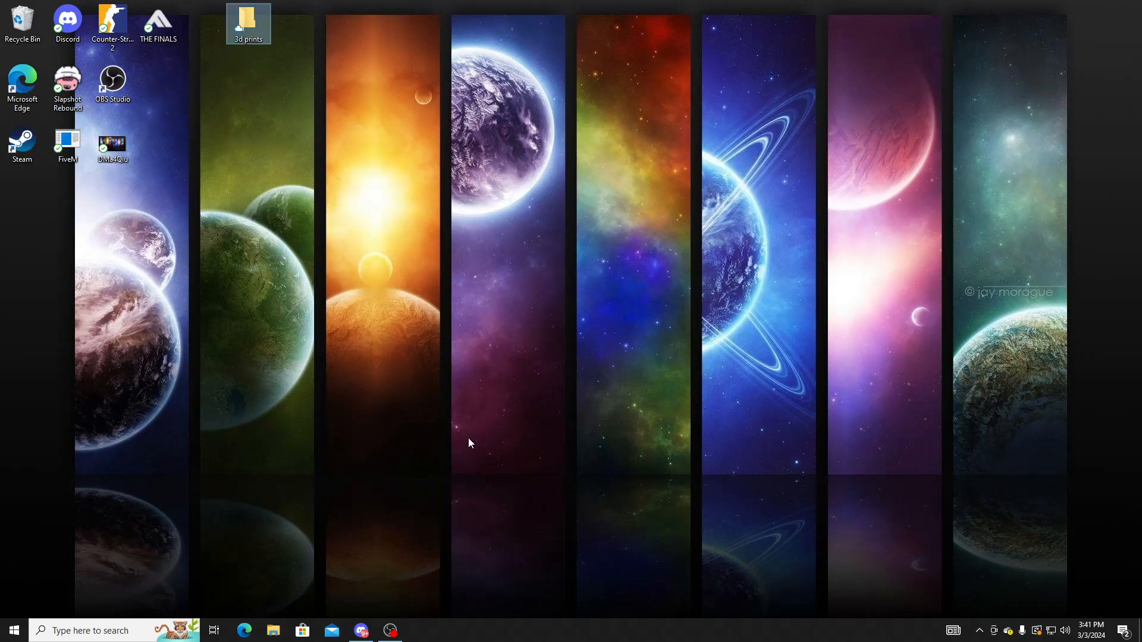
# Open Microsoft Edge, find the Thingiverse website through a web search, and open it allowing all cookies.
pyautogui.doubleClick(27, 87)
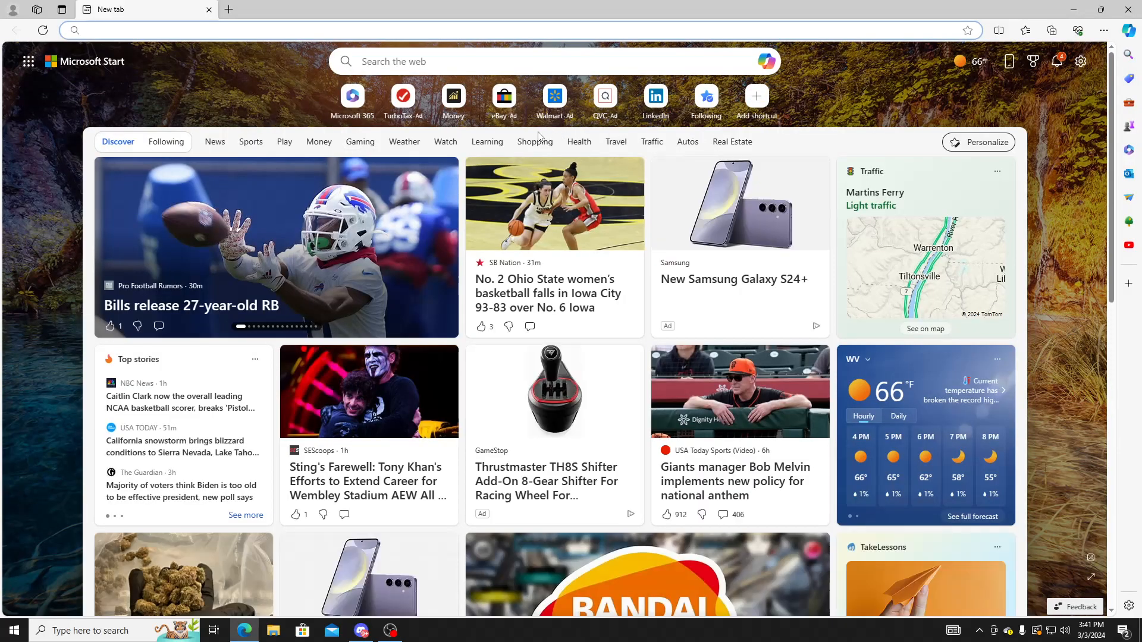
pyautogui.write('thi')
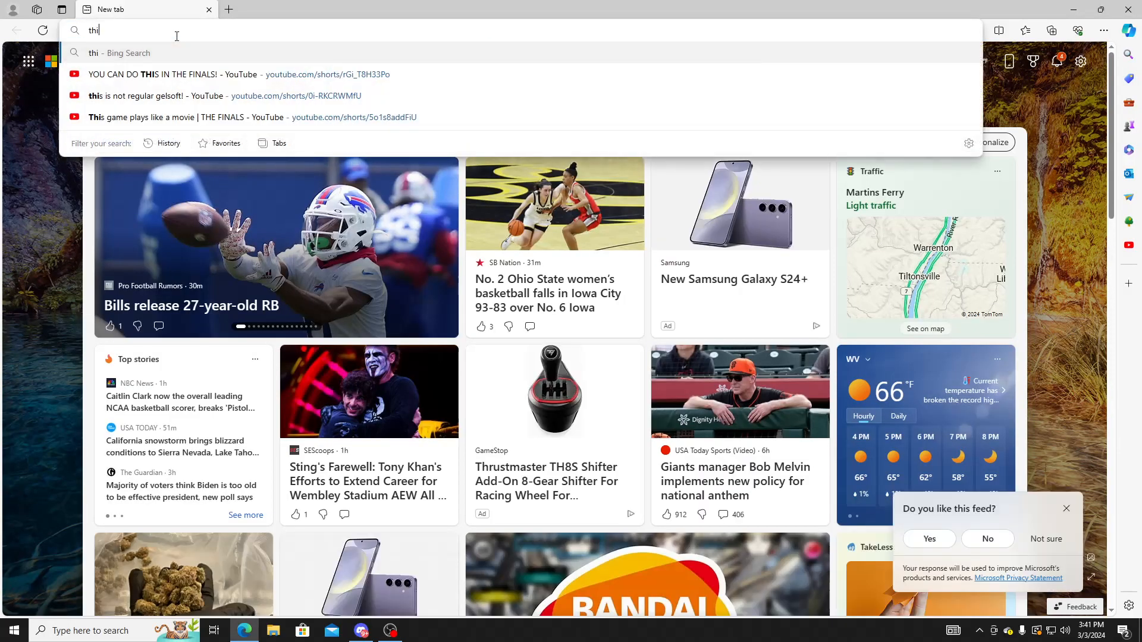
pyautogui.write('ngyverse')
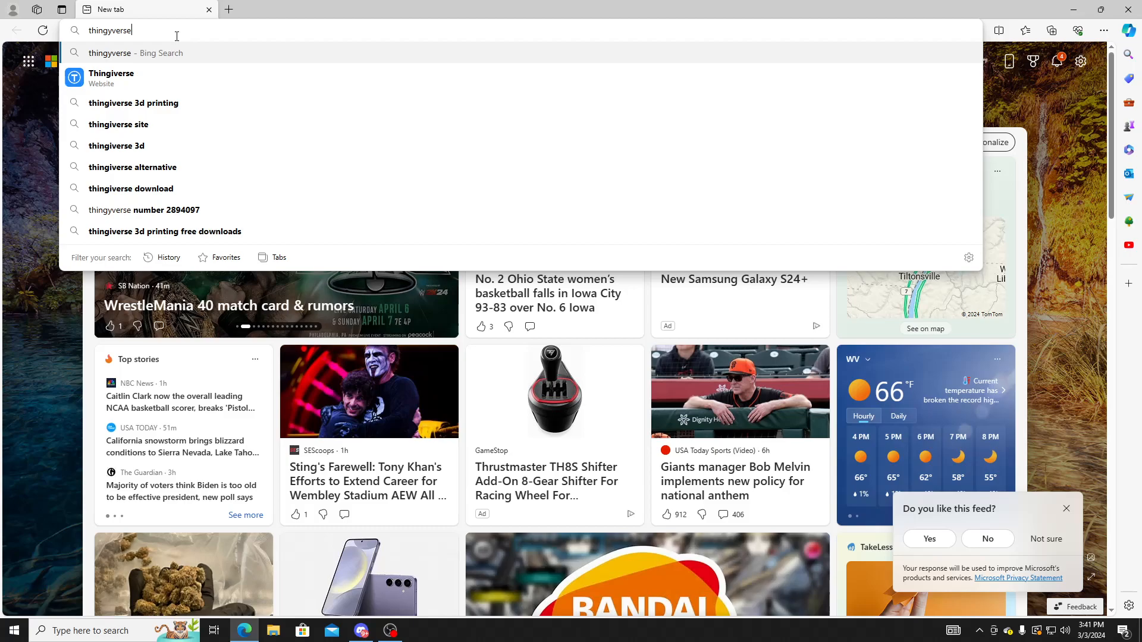
pyautogui.click(104, 86)
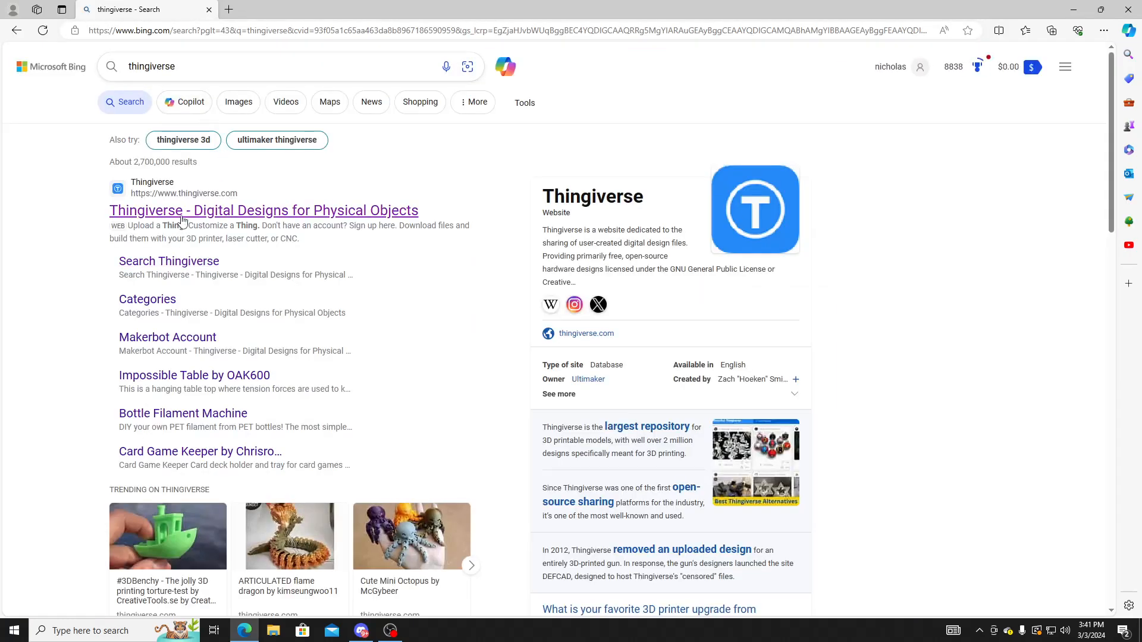
pyautogui.click(273, 214)
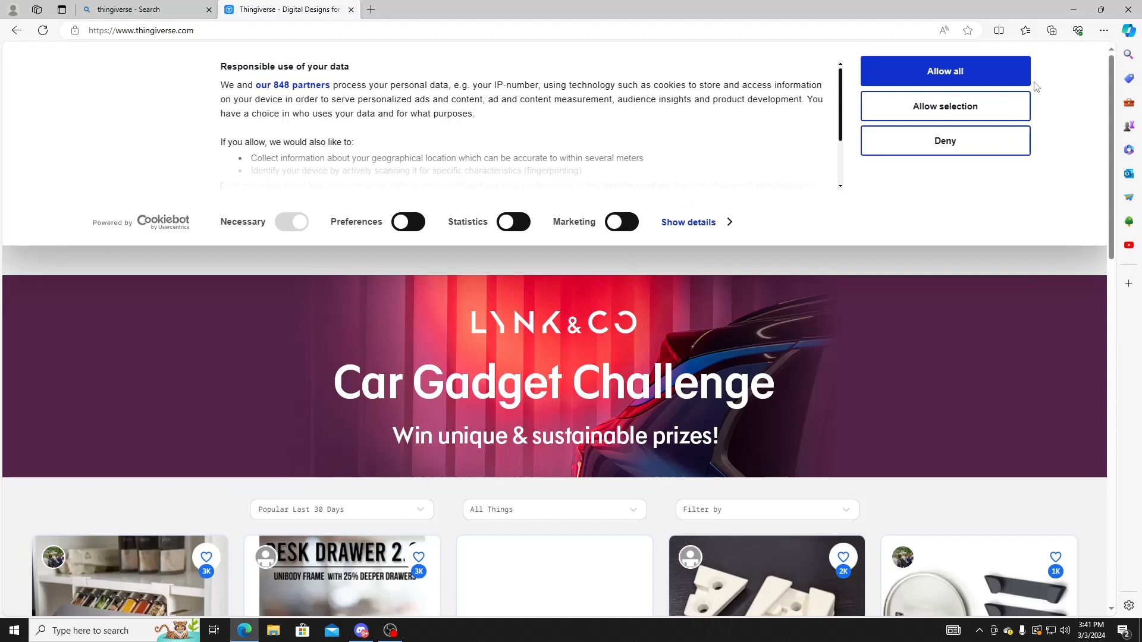
pyautogui.click(949, 73)
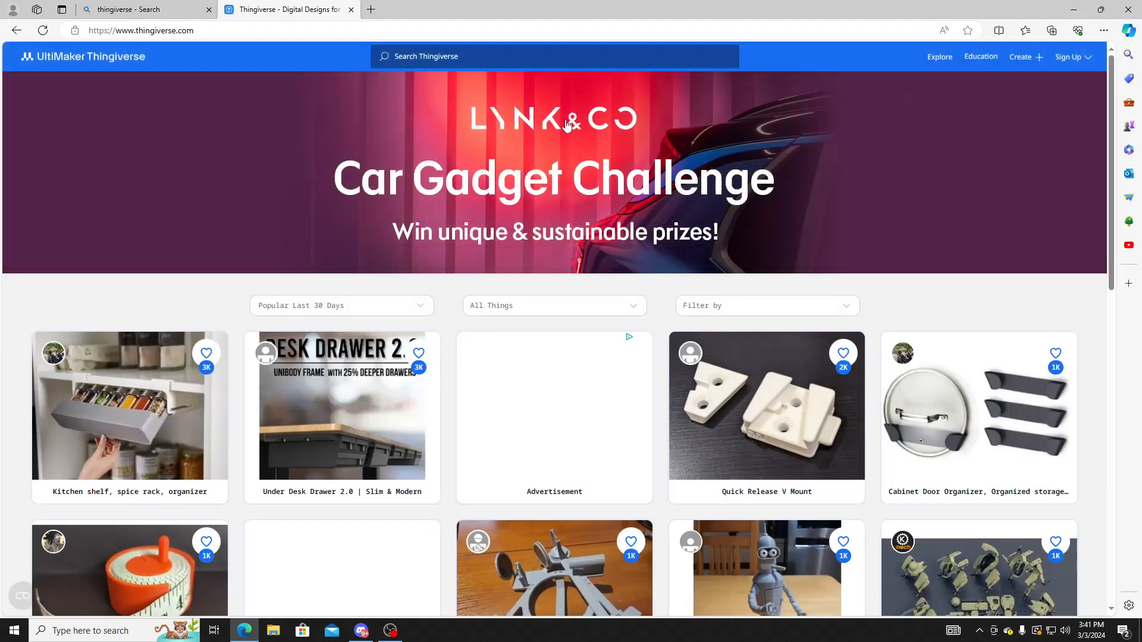
# Search Thingiverse for "firefighter door stop", correcting the spelling of the first word.
pyautogui.click(498, 59)
pyautogui.write('foirefig')
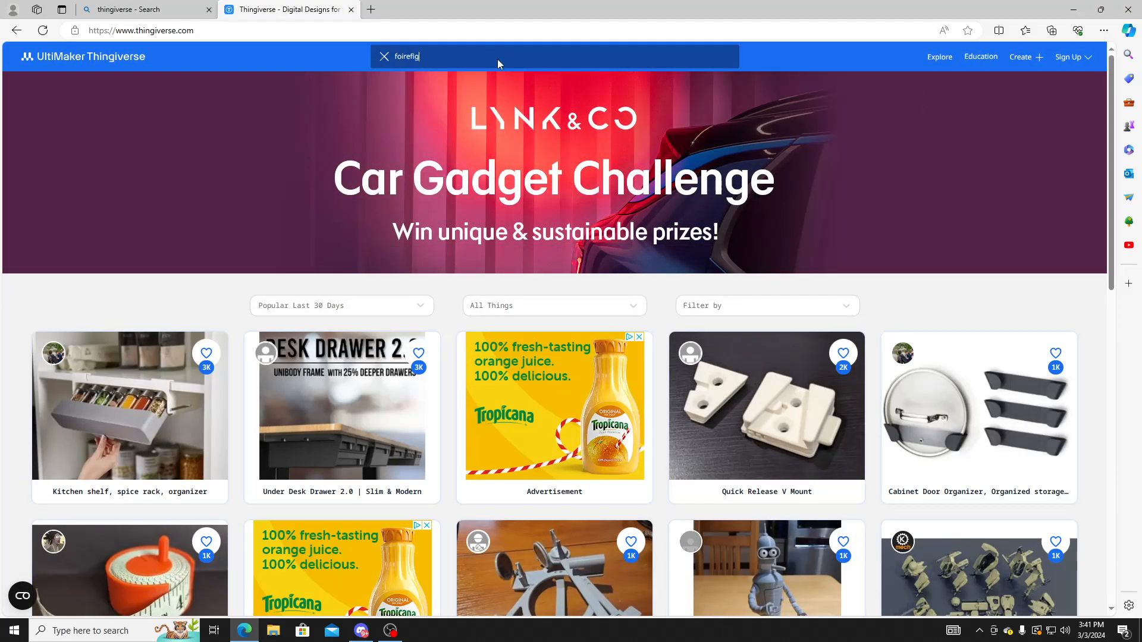
pyautogui.write('hter door stop')
pyautogui.press('Return')
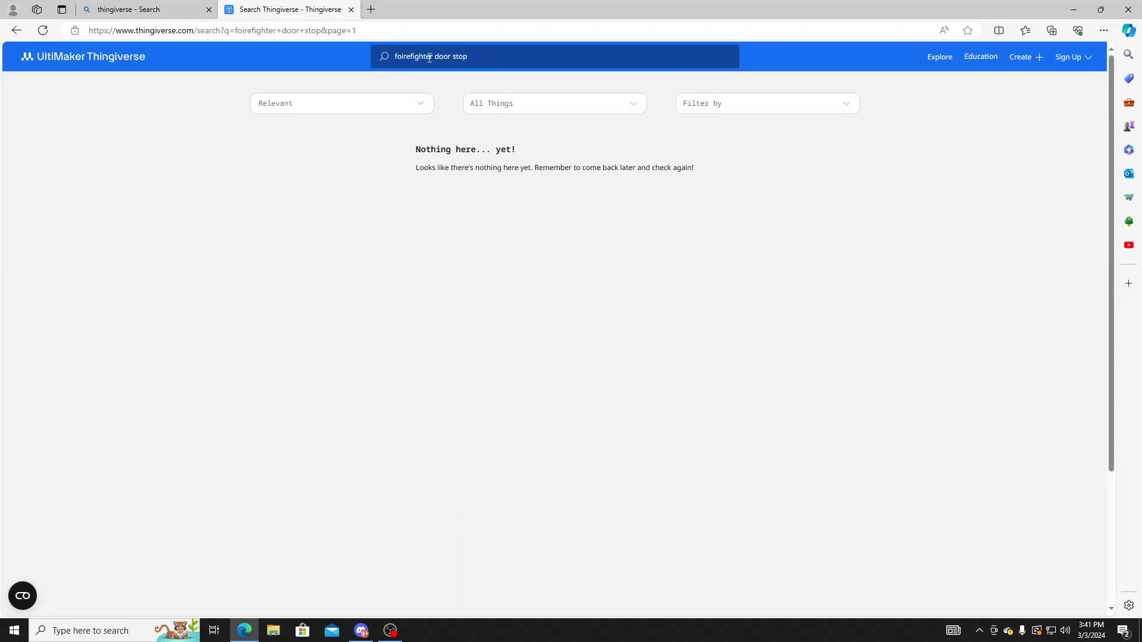
pyautogui.click(424, 58)
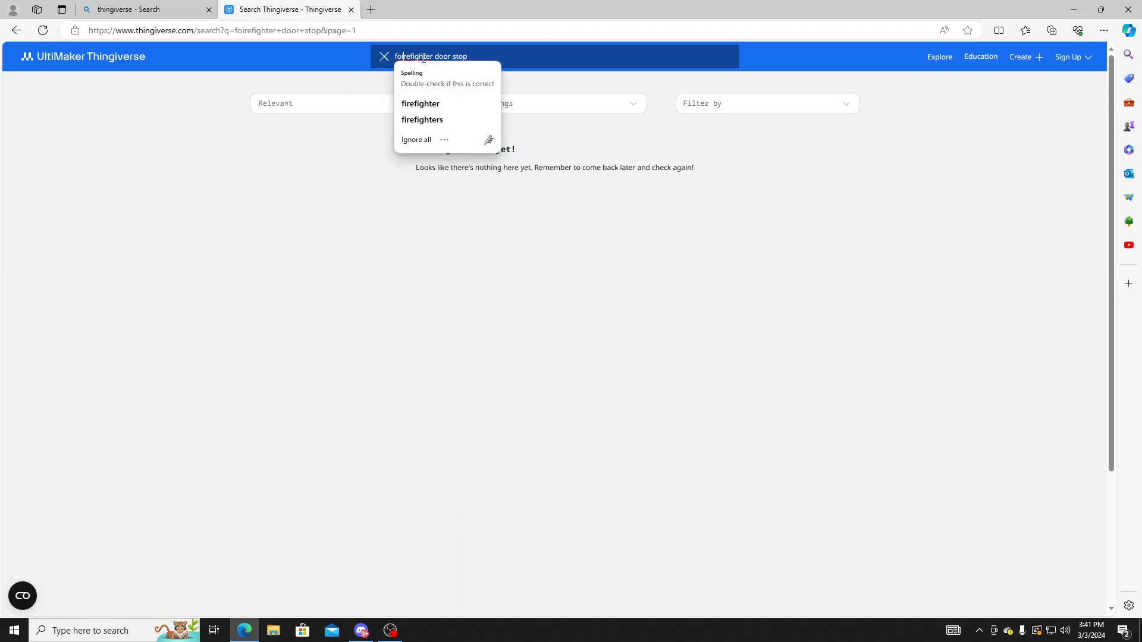
pyautogui.click(420, 104)
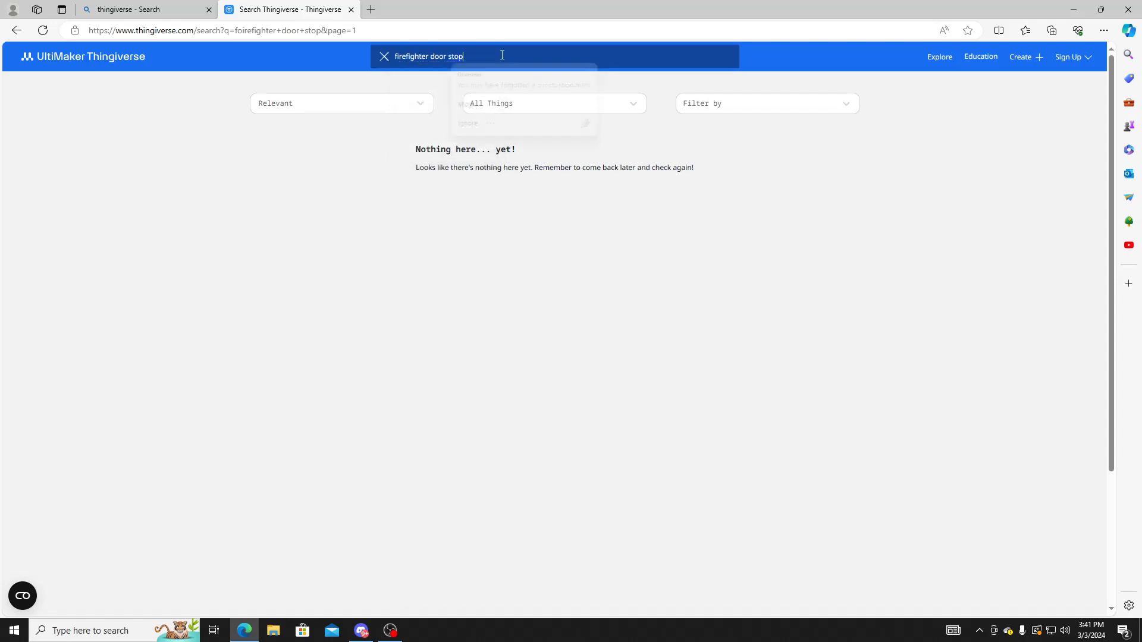
pyautogui.press('Return')
# Shorten the Thingiverse search to "firefighter" and open the "service key firefighter" model page.
pyautogui.moveTo(500, 58); pyautogui.dragTo(436, 61)
pyautogui.press('BackSpace')
pyautogui.press('Return')
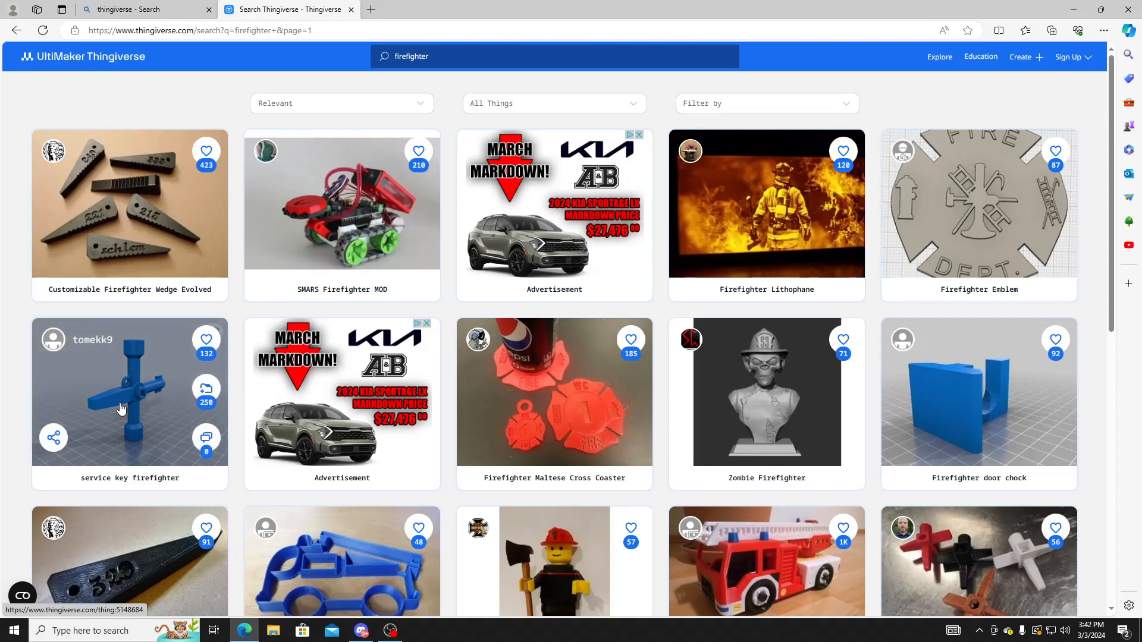
pyautogui.click(103, 404)
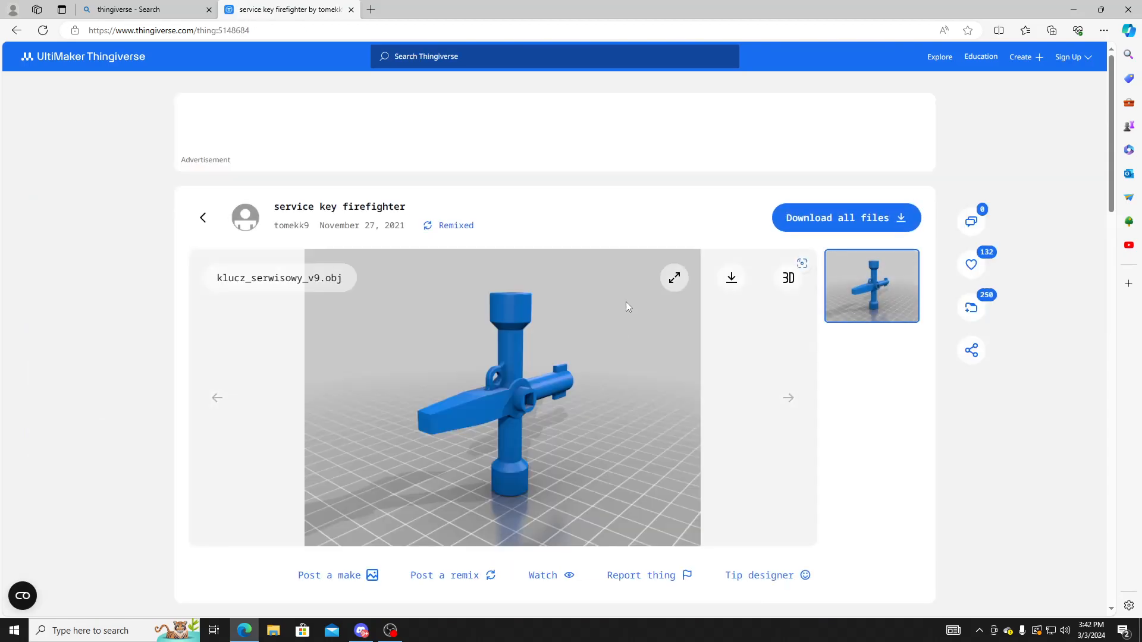
# Look over the service key firefighter page, download all its files and open the downloaded zip archive.
pyautogui.scroll(-8, 365, 304)
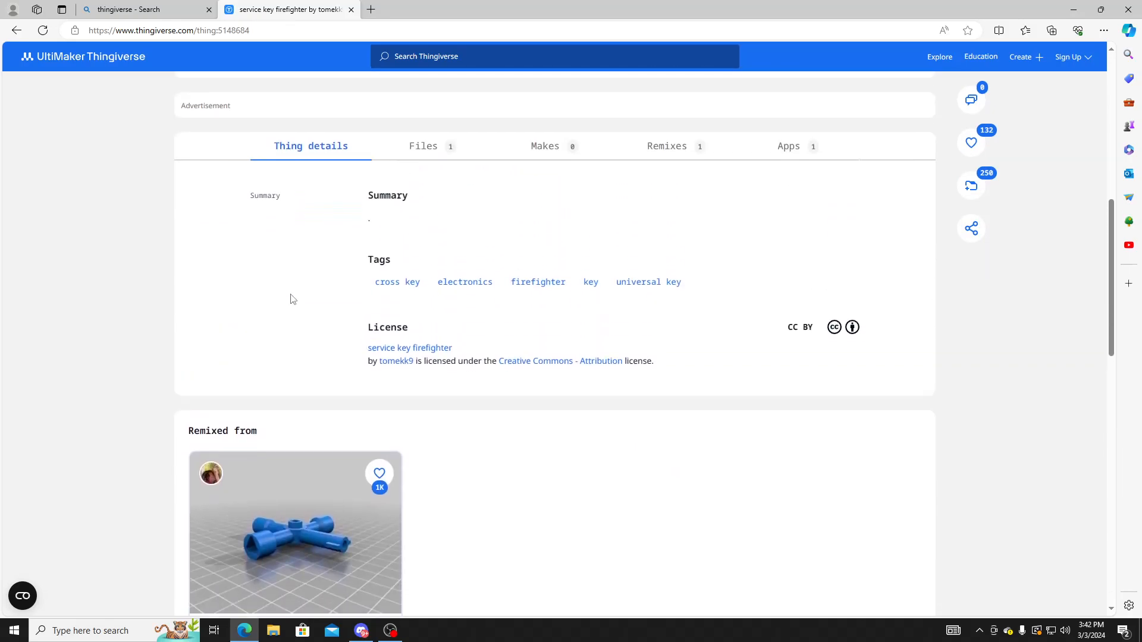
pyautogui.scroll(4, 415, 331)
pyautogui.scroll(-3, 416, 380)
pyautogui.scroll(6, 474, 388)
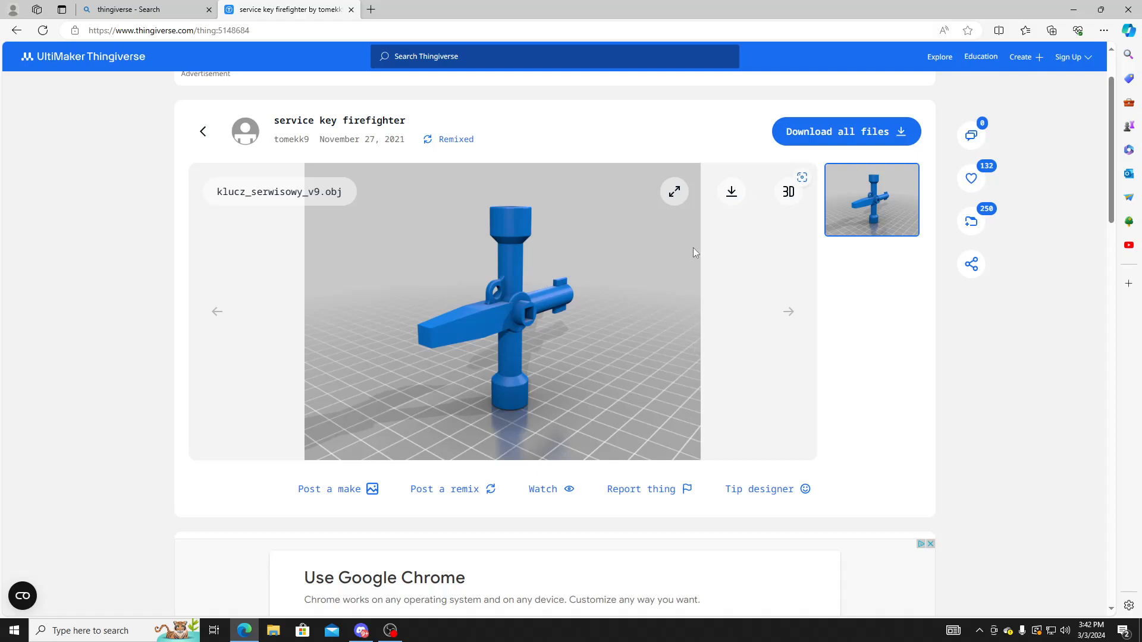
pyautogui.click(803, 139)
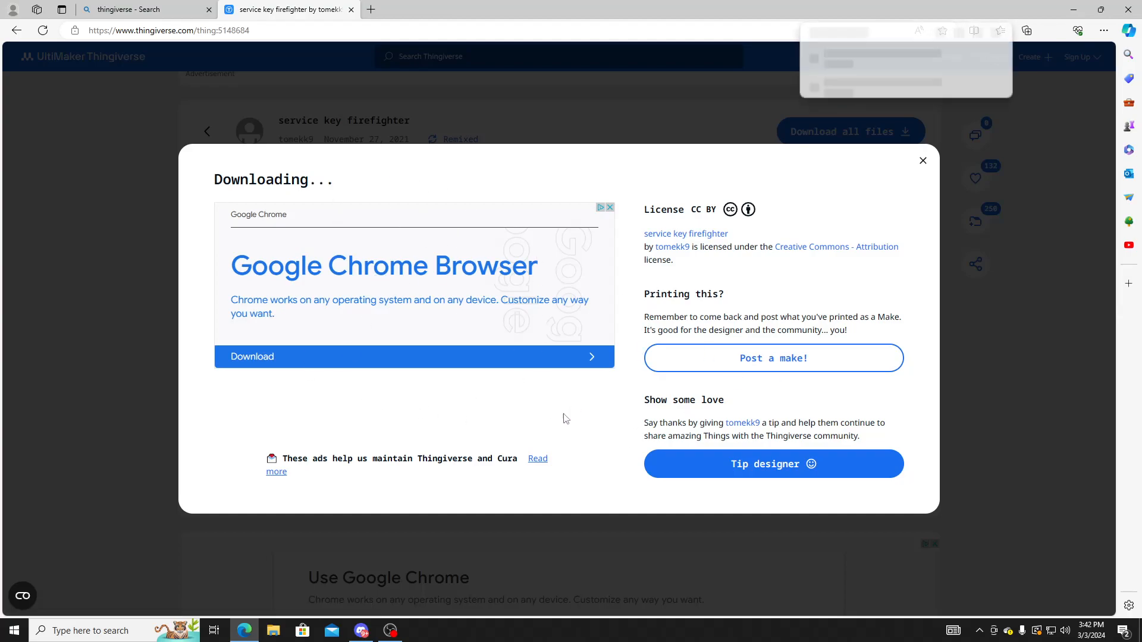
pyautogui.click(886, 82)
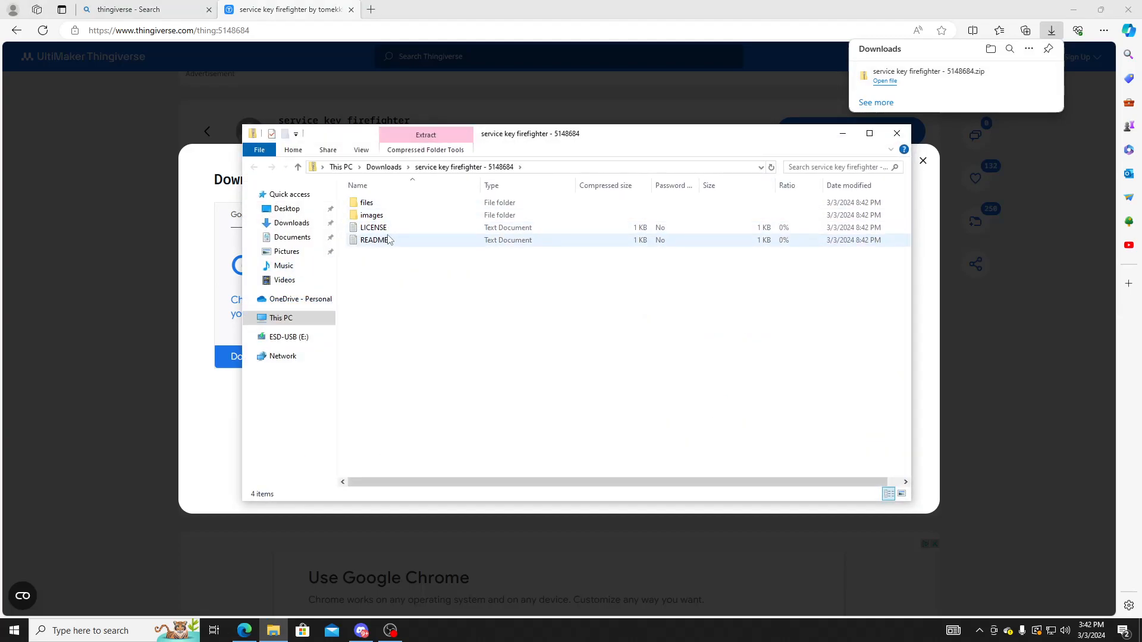
# Dismiss the download dialog, minimize the browser and bring the archive's File Explorer window up over the desktop.
pyautogui.click(842, 133)
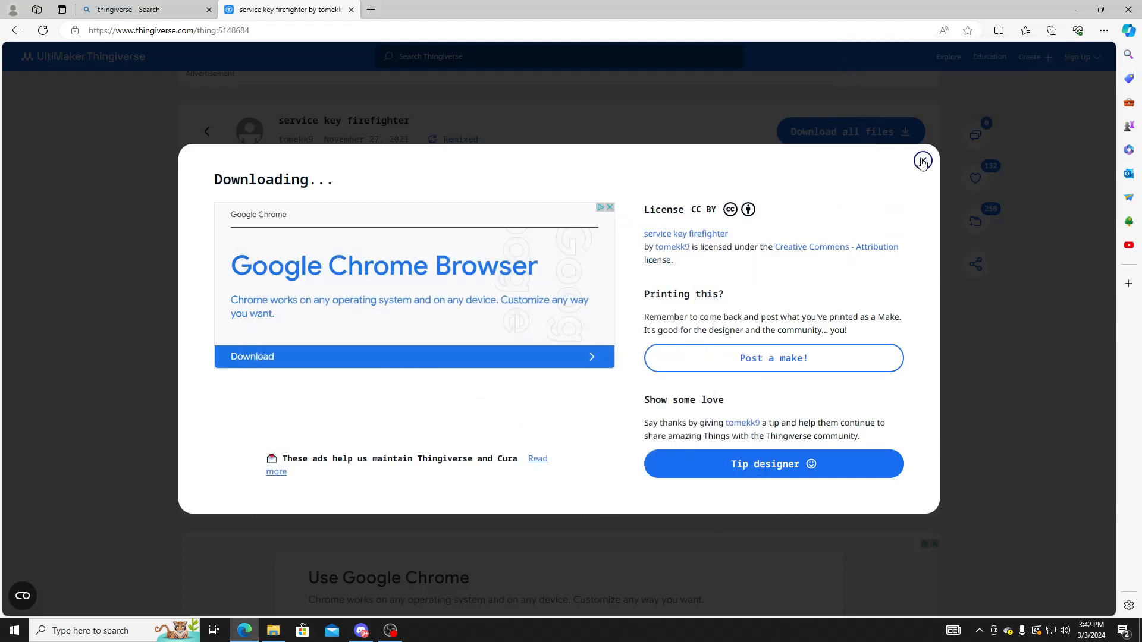
pyautogui.click(922, 160)
pyautogui.click(1080, 12)
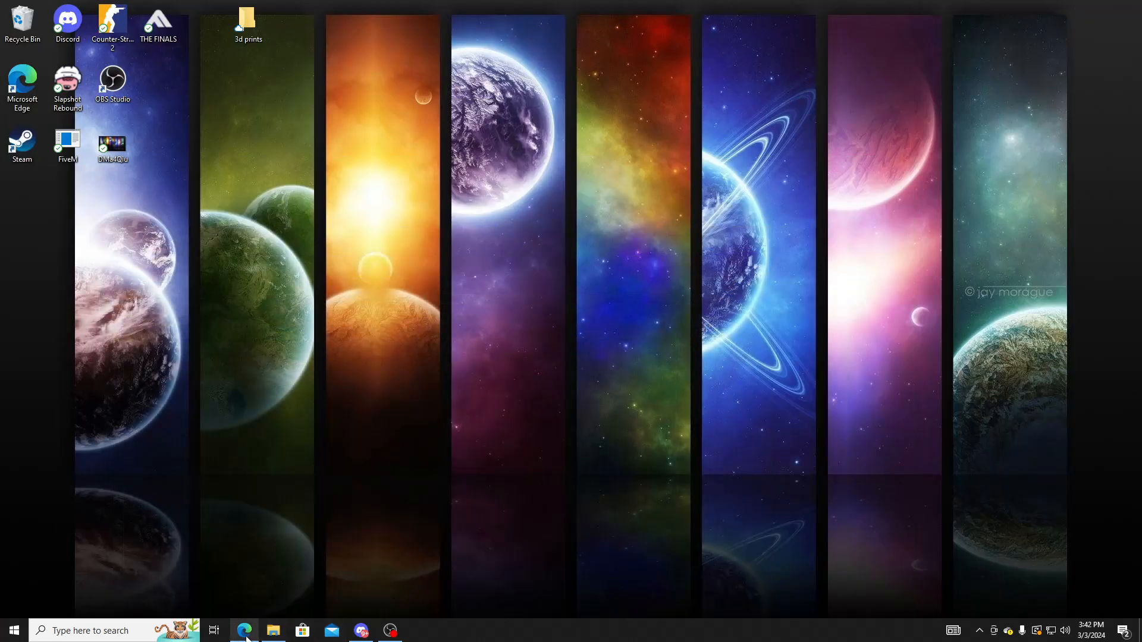
pyautogui.click(273, 630)
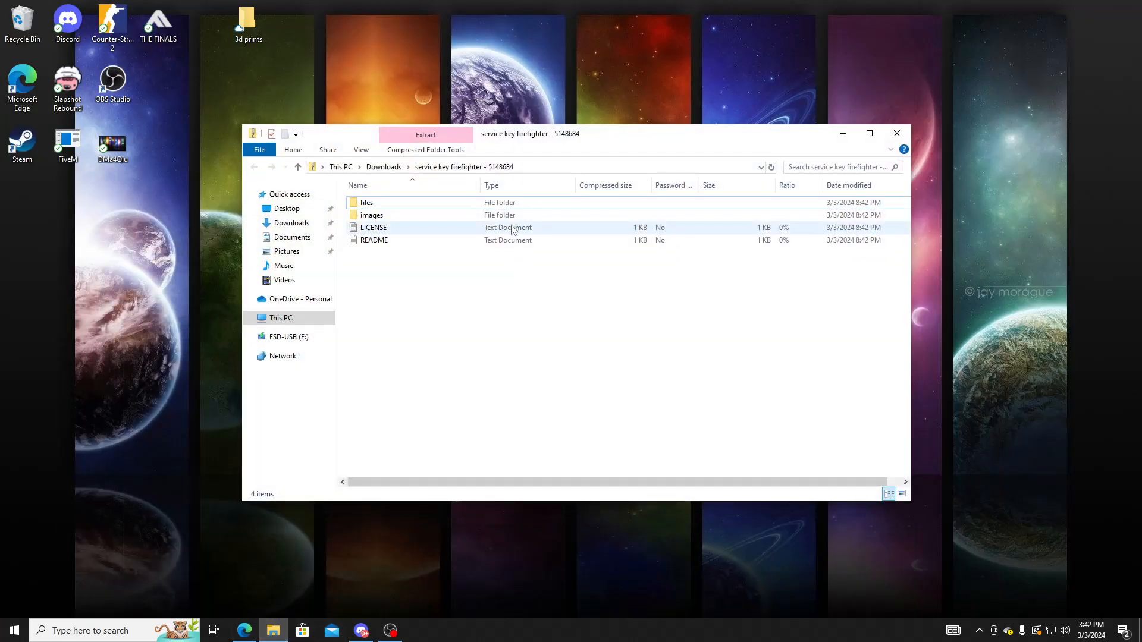
# Read the archive's LICENSE and README text documents, closing each one after viewing.
pyautogui.doubleClick(407, 229)
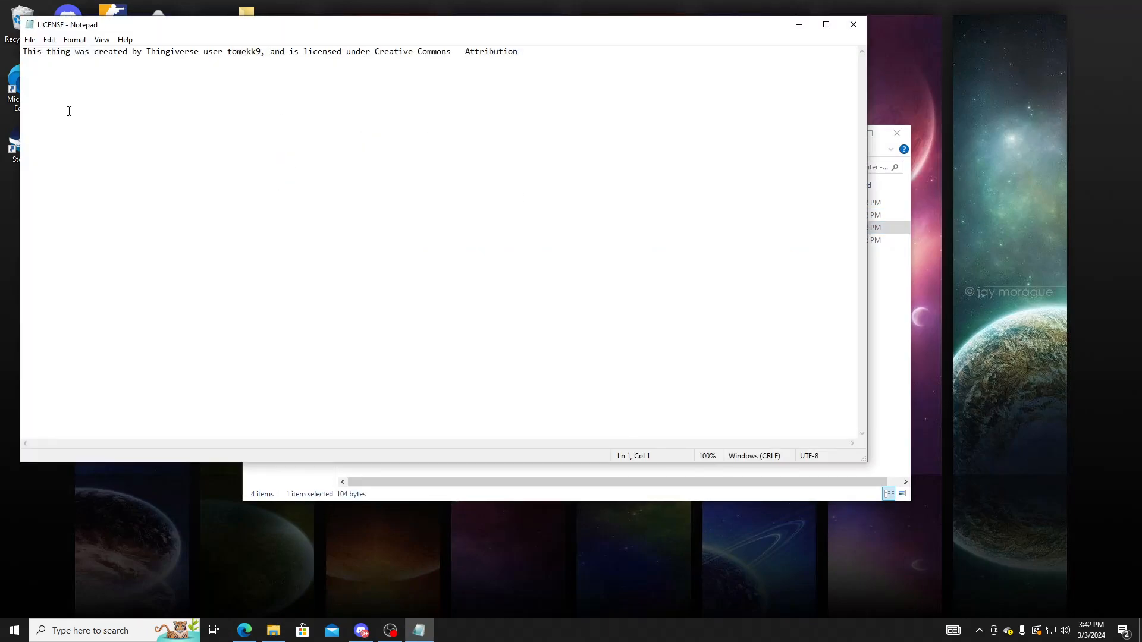
pyautogui.click(853, 25)
pyautogui.doubleClick(387, 242)
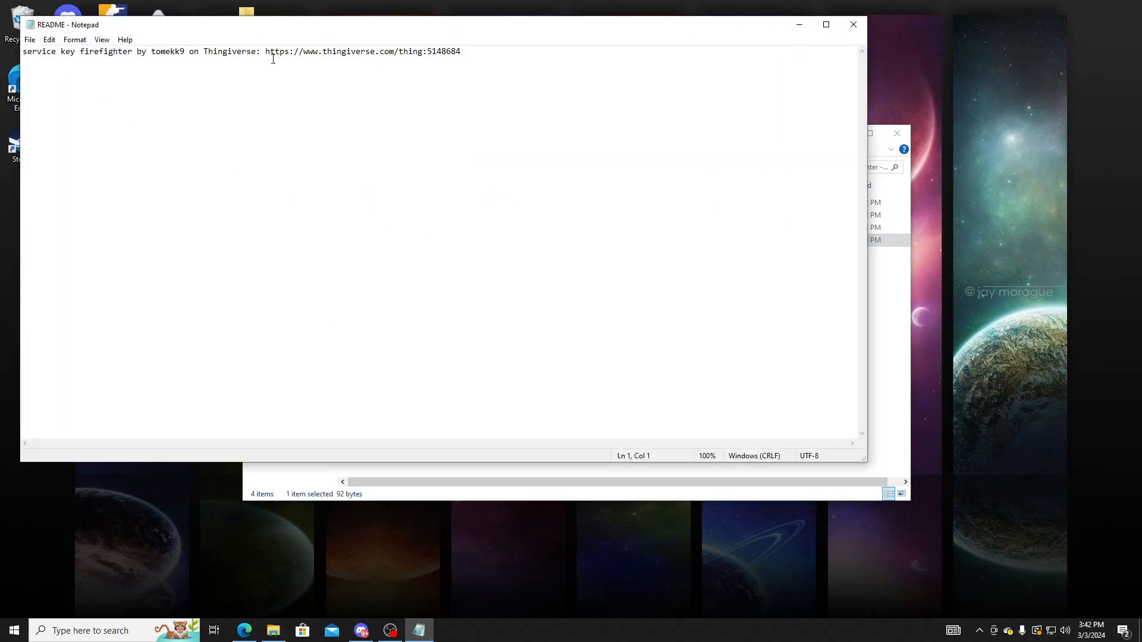
pyautogui.click(854, 24)
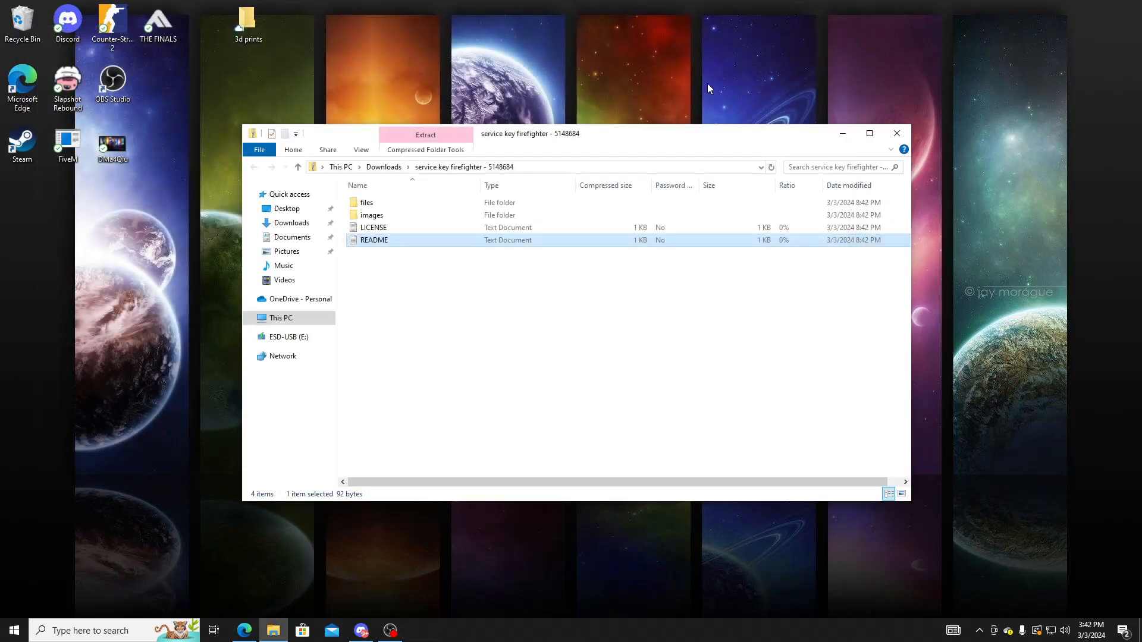
# View the klucz_serwisowy_v9 picture in the archive's images folder and close the viewer.
pyautogui.doubleClick(375, 215)
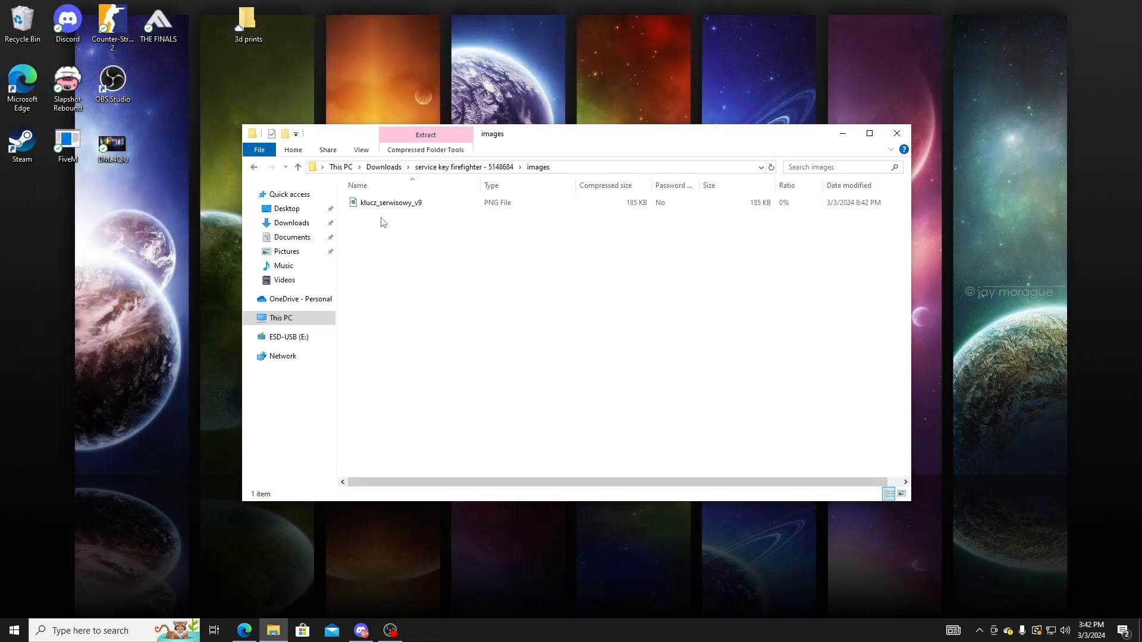
pyautogui.doubleClick(387, 203)
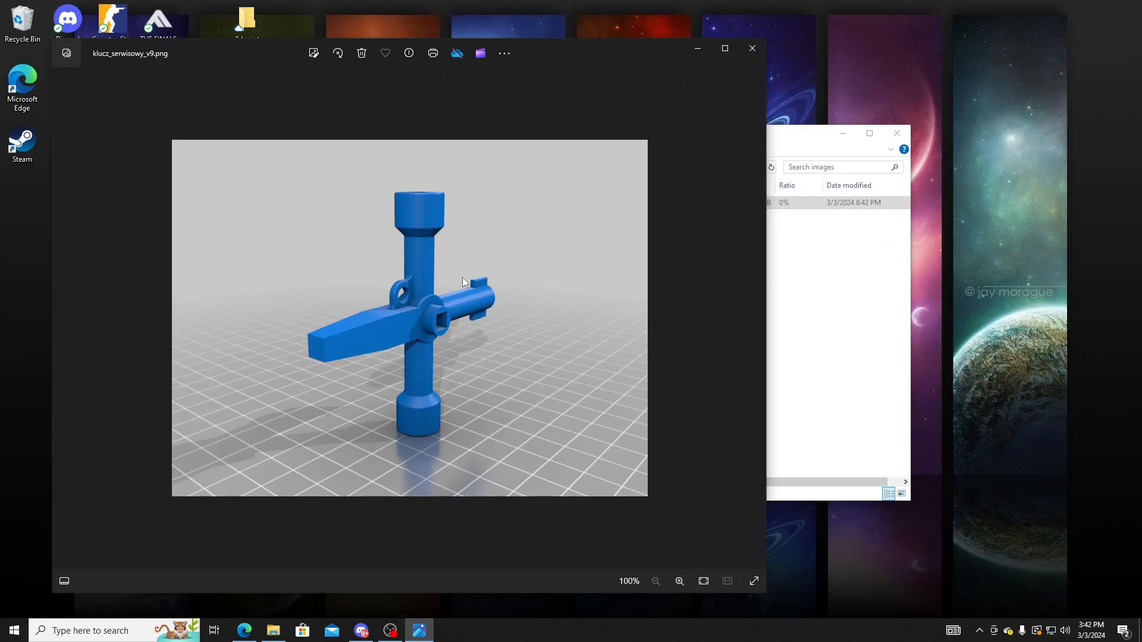
pyautogui.click(753, 48)
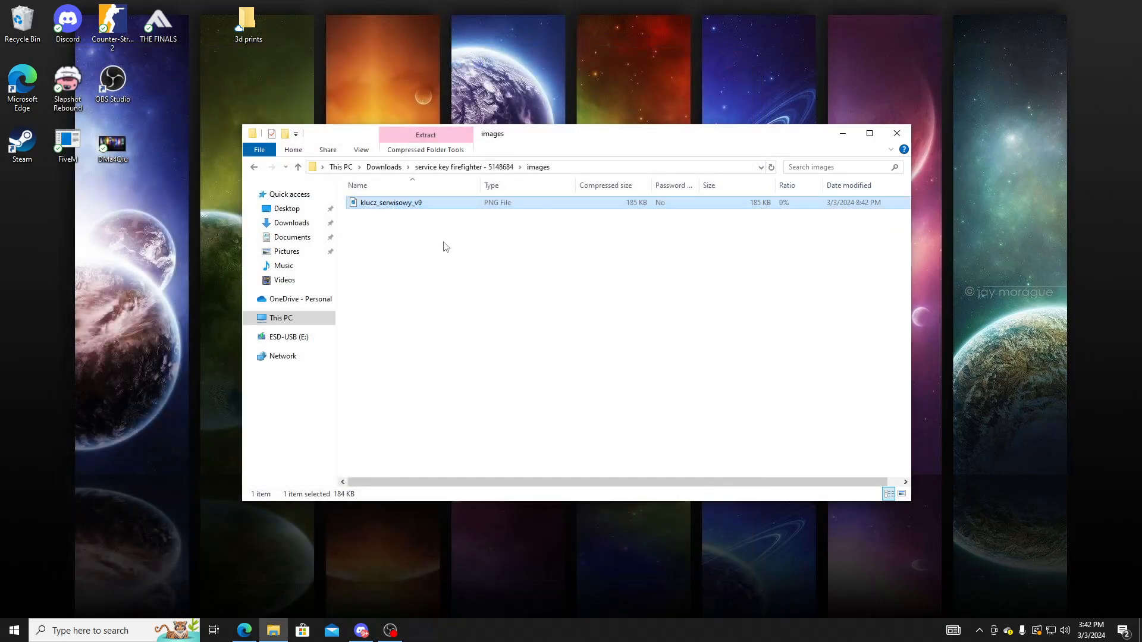
# Examine the 3D object in the archive's files folder, then minimize the File Explorer window.
pyautogui.click(254, 167)
pyautogui.doubleClick(391, 206)
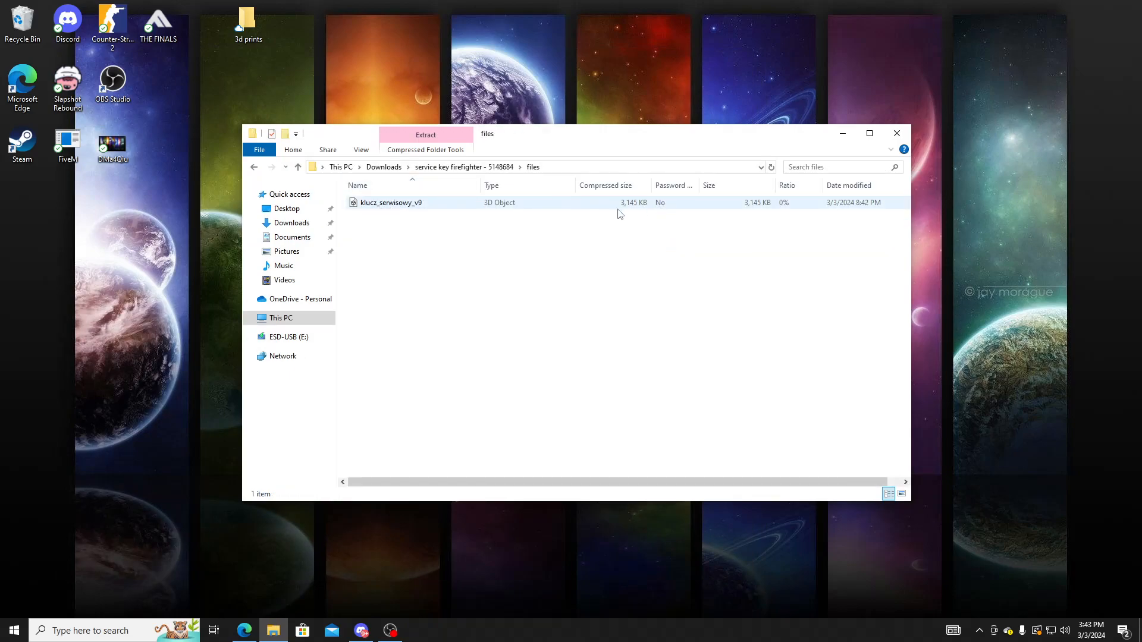
pyautogui.click(843, 133)
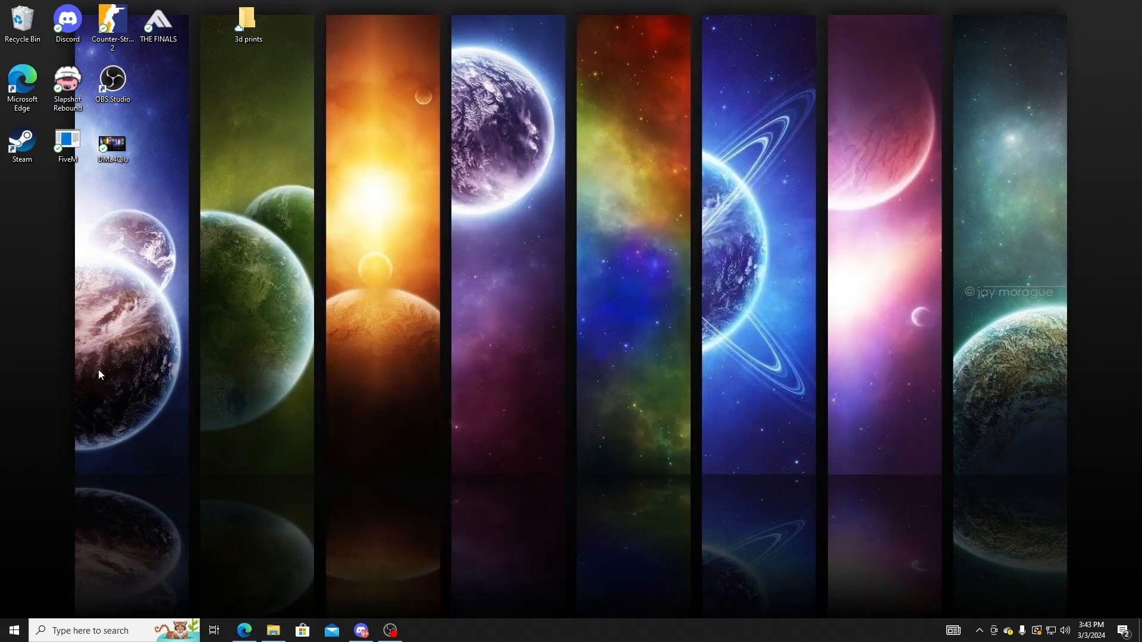
# Return to Microsoft Edge and search the web for "ultimaker cura" in a new tab.
pyautogui.click(245, 631)
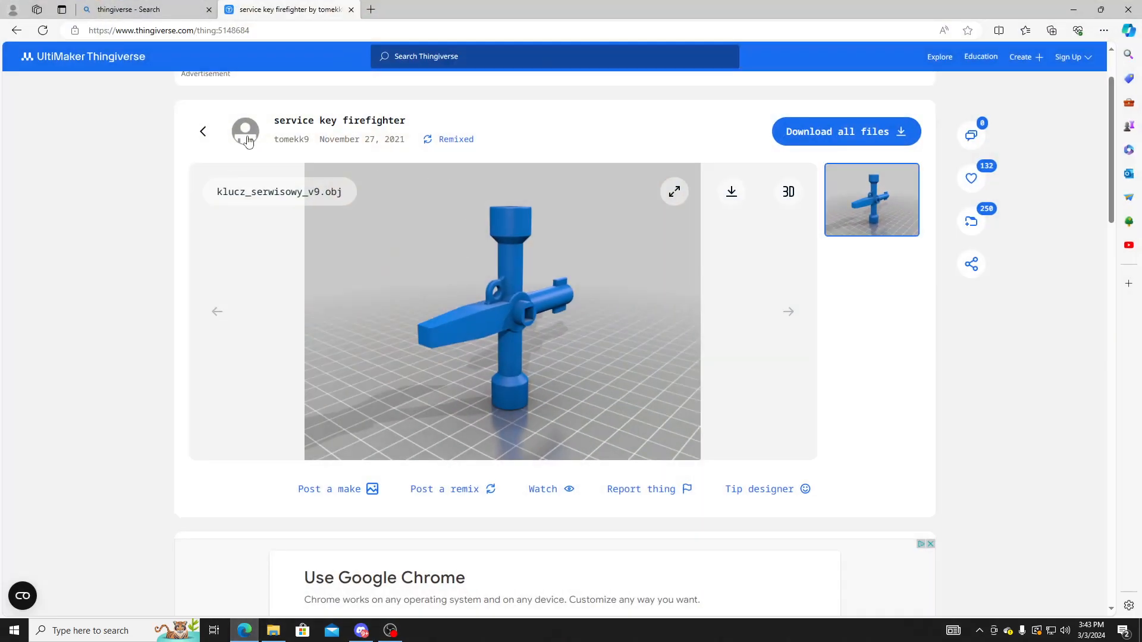
pyautogui.click(369, 10)
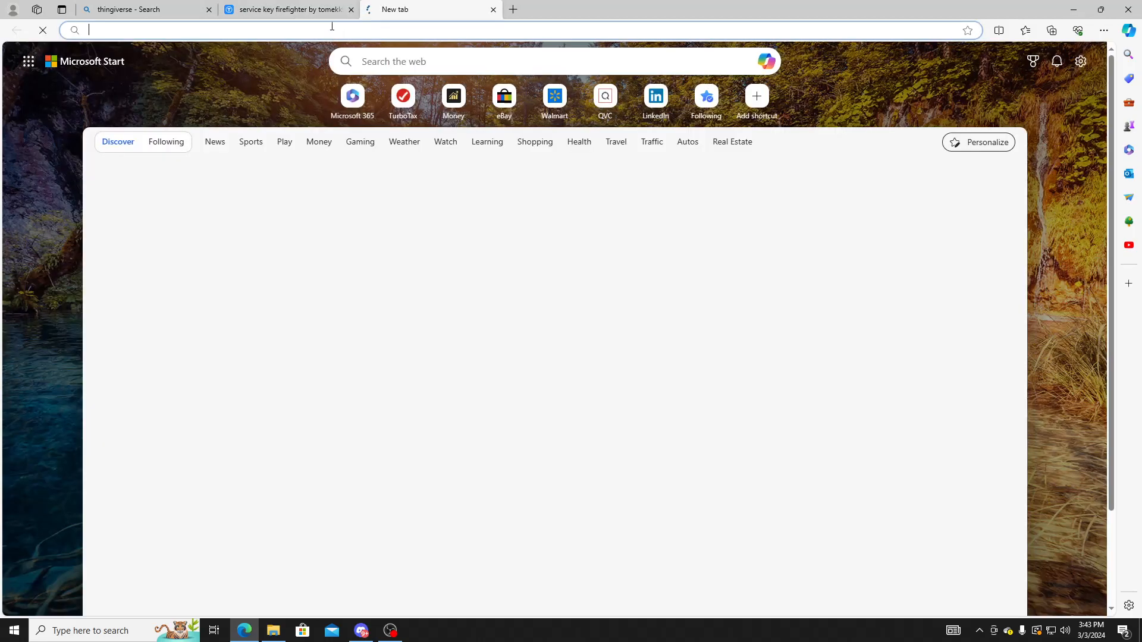
pyautogui.write('ultima')
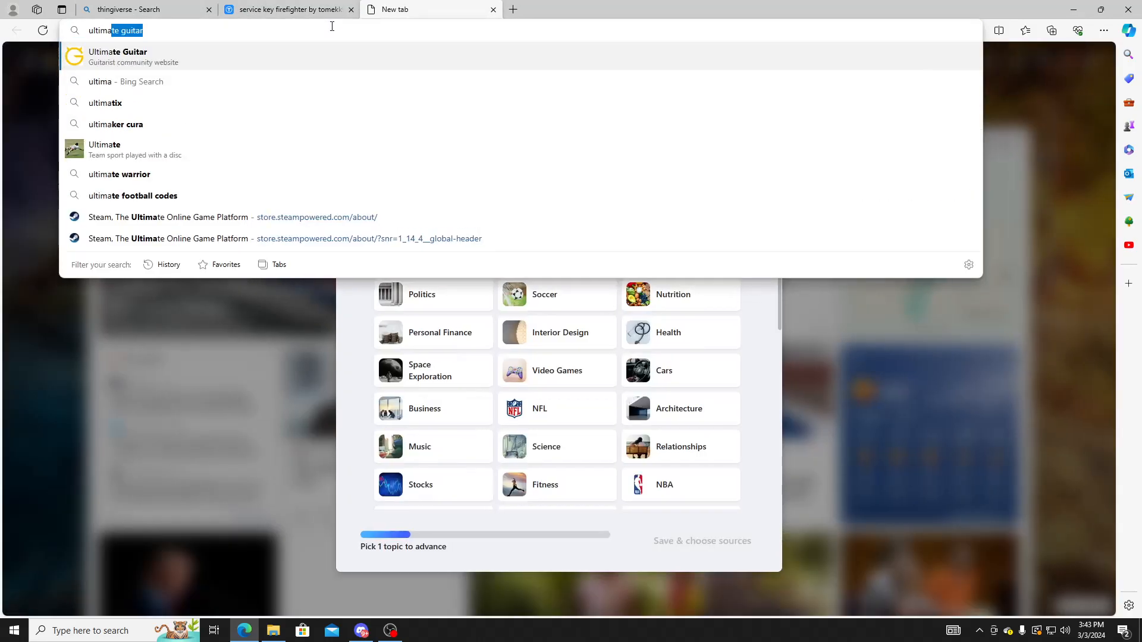
pyautogui.write('ker cura')
pyautogui.press('Return')
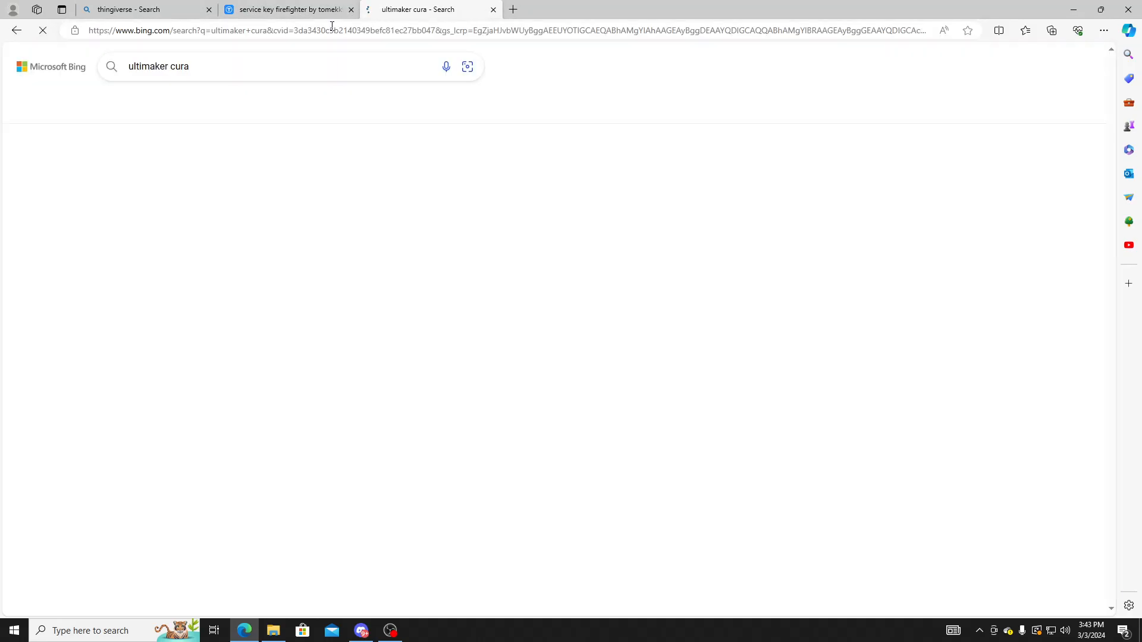
# Open the UltiMaker Cura page from the search results and download the Win64.exe installer of UltiMaker Cura 5.6.0.
pyautogui.scroll(-5, 279, 265)
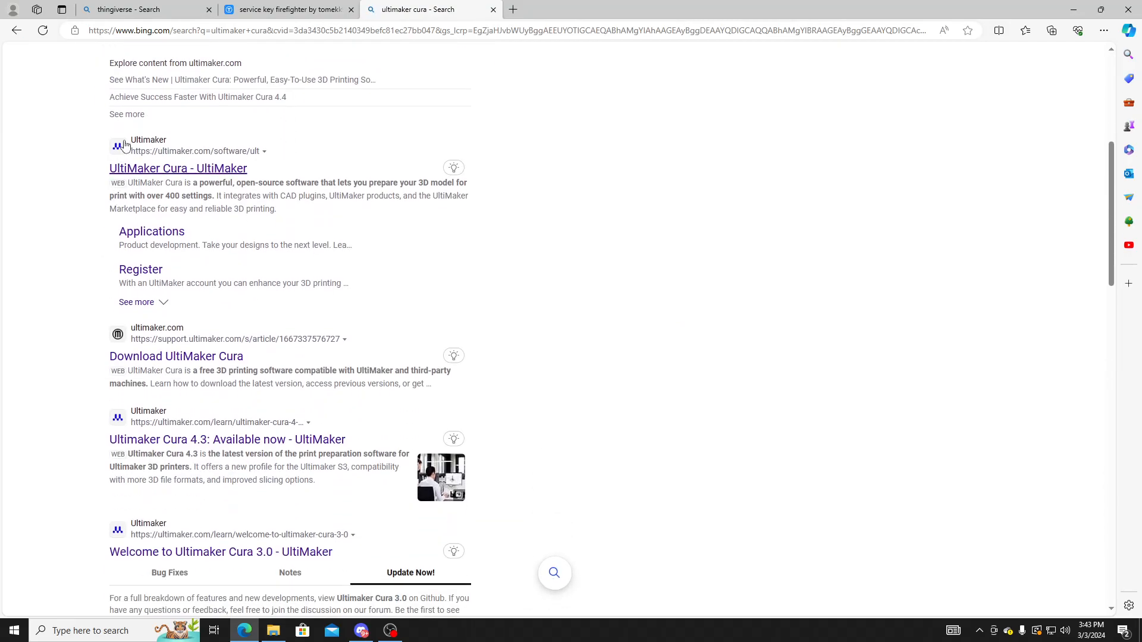
pyautogui.click(166, 171)
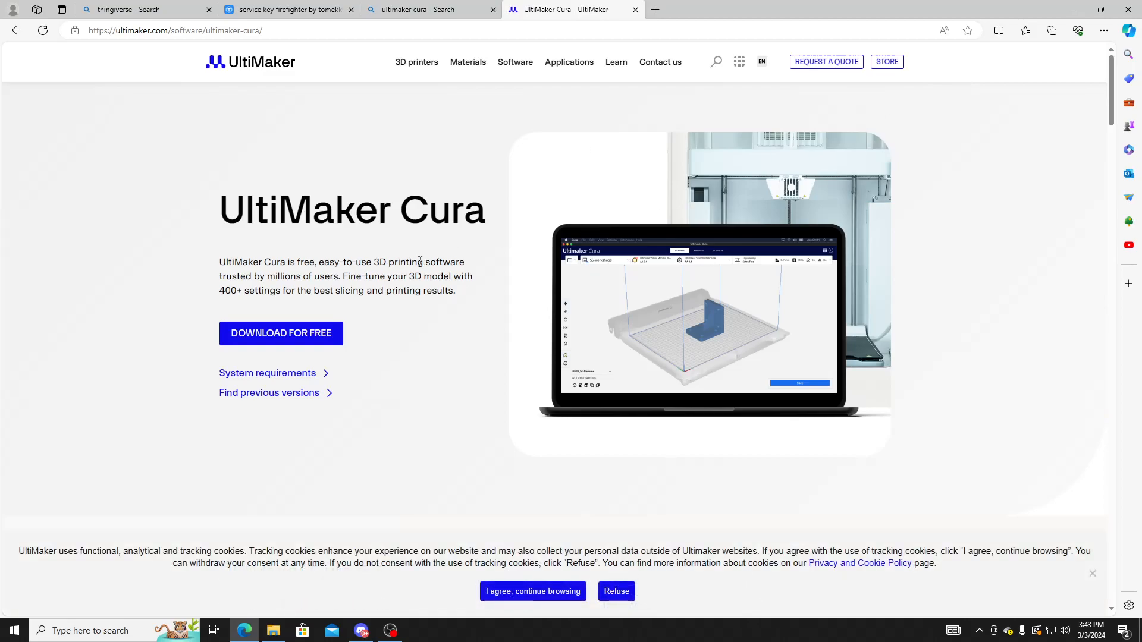
pyautogui.click(284, 345)
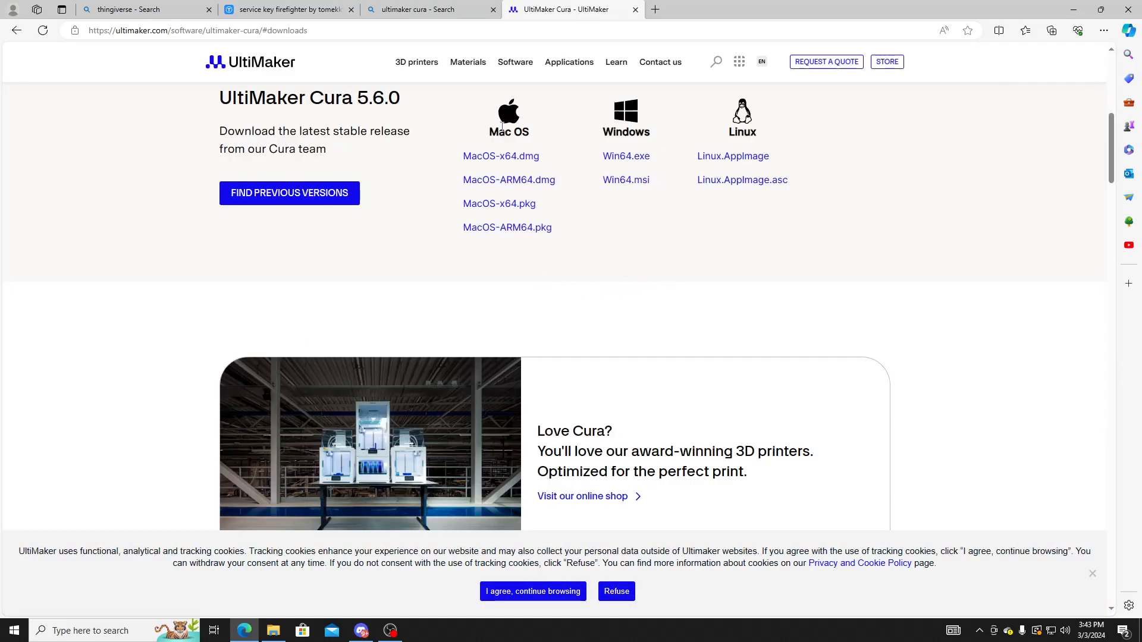
pyautogui.click(616, 159)
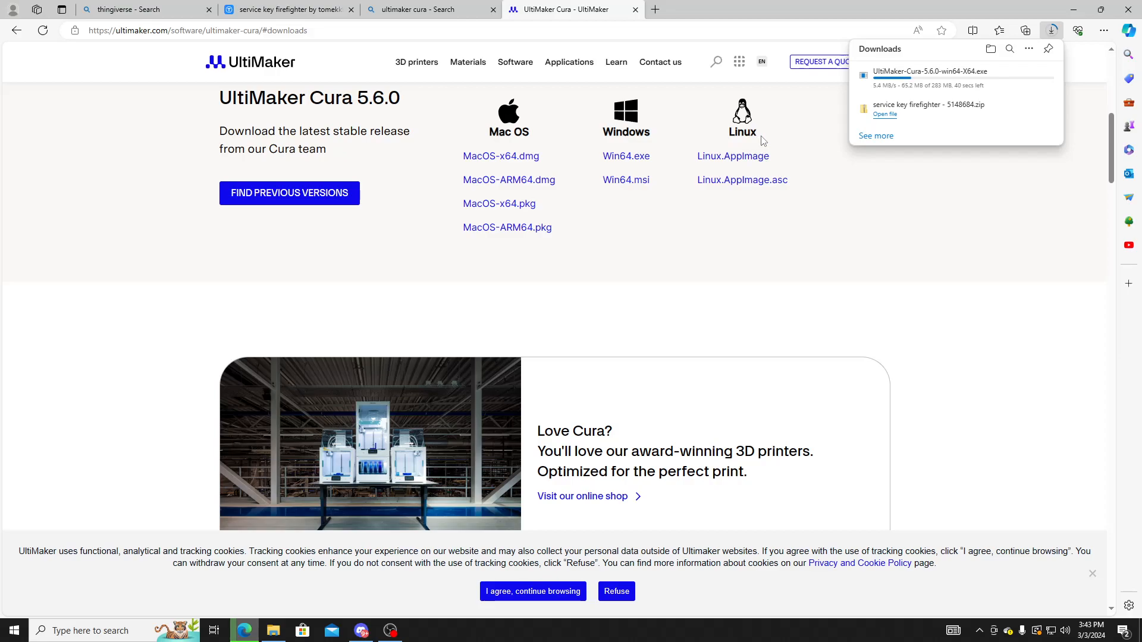
# Close the "ultimaker cura" search tab and agree to the UltiMaker site's cookies while the installer downloads.
pyautogui.click(482, 10)
pyautogui.click(493, 9)
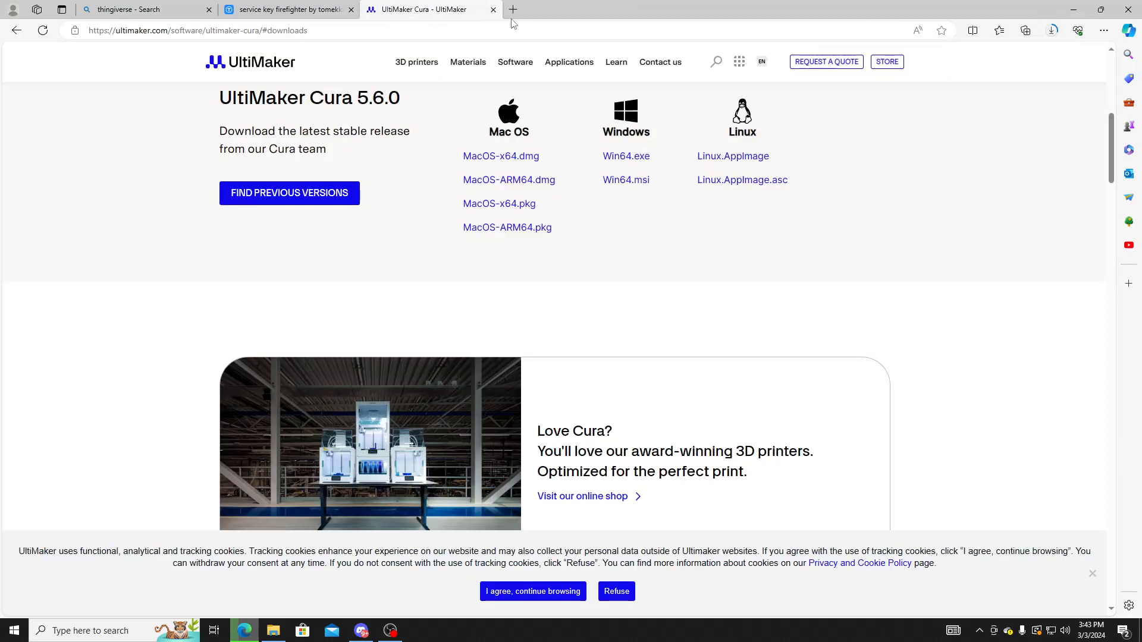
pyautogui.click(1052, 30)
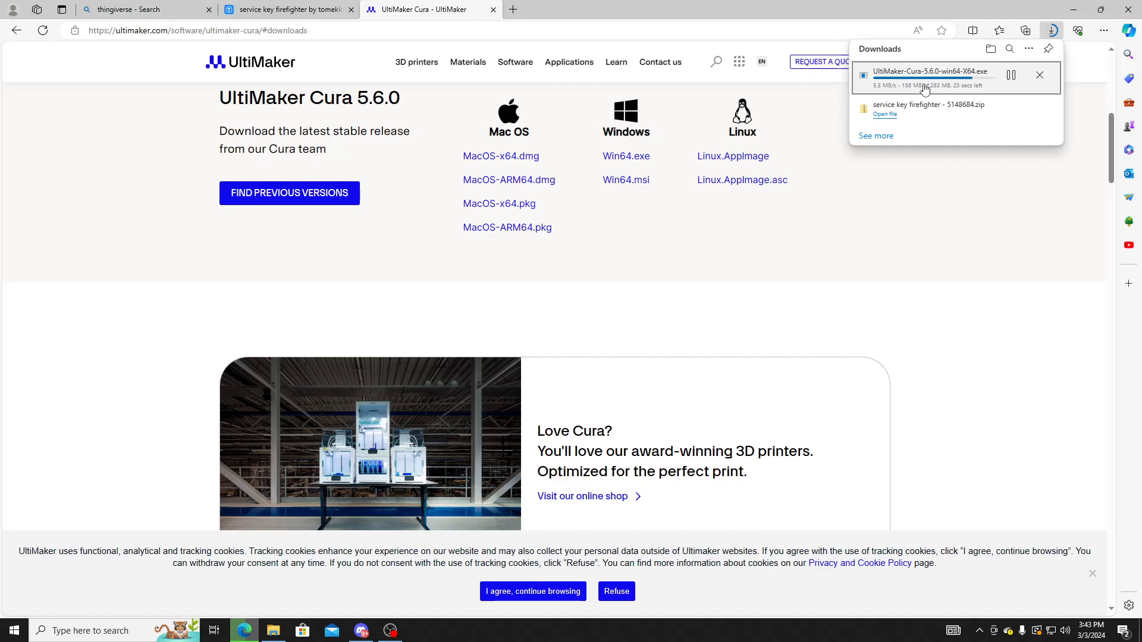
pyautogui.click(553, 597)
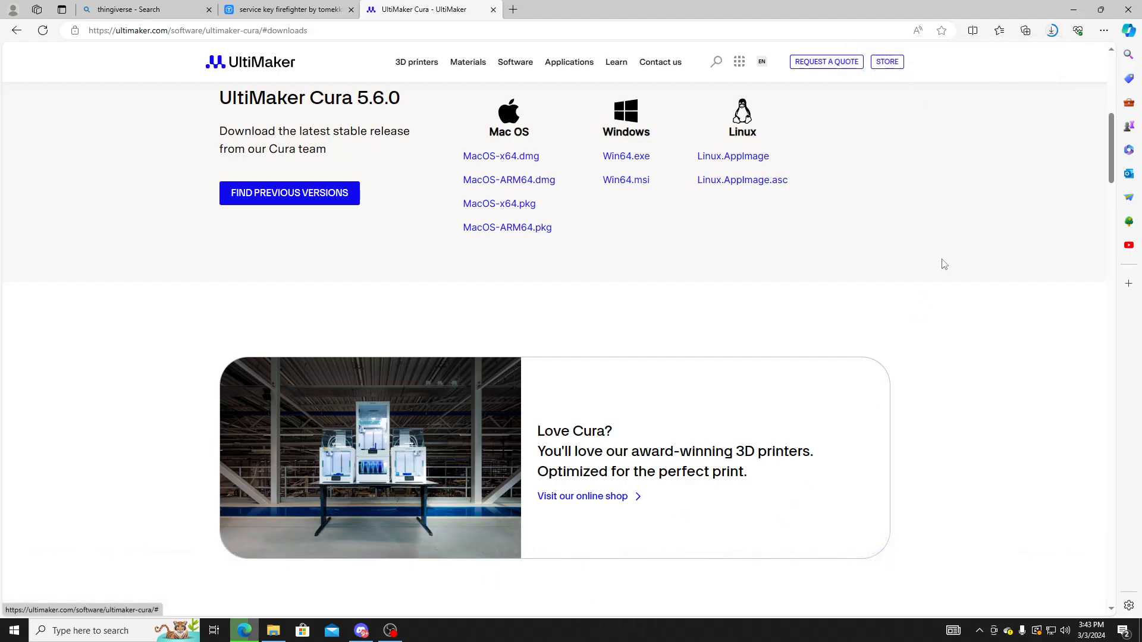
pyautogui.click(1051, 32)
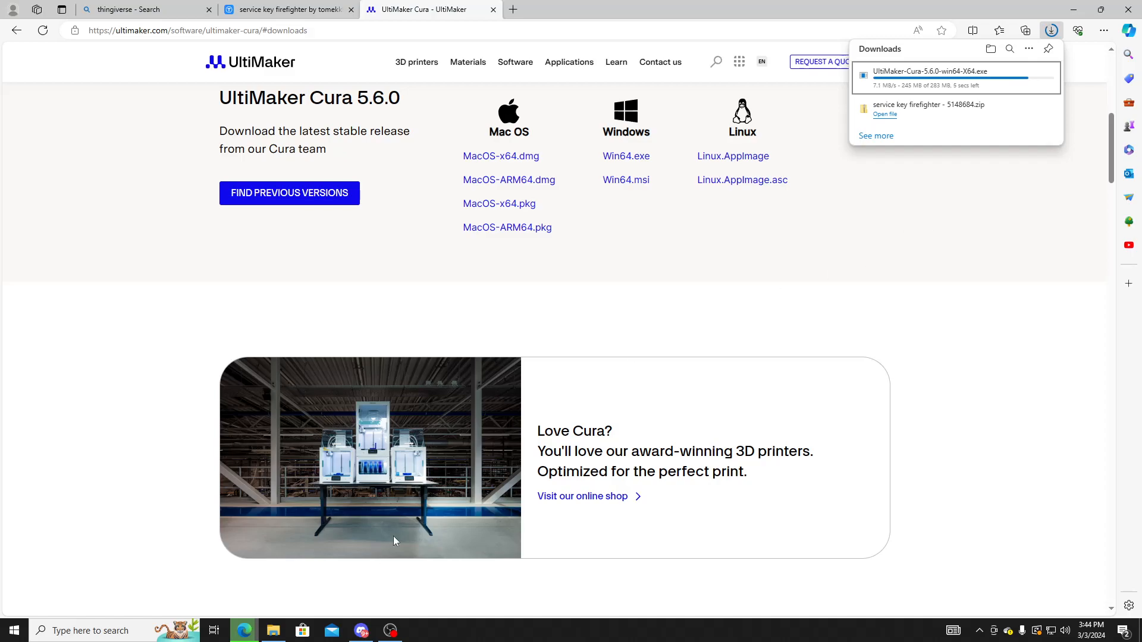
# Run the downloaded UltiMaker-Cura-5.6.0-win64-X64.exe installer from the browser's list of downloads.
pyautogui.click(275, 634)
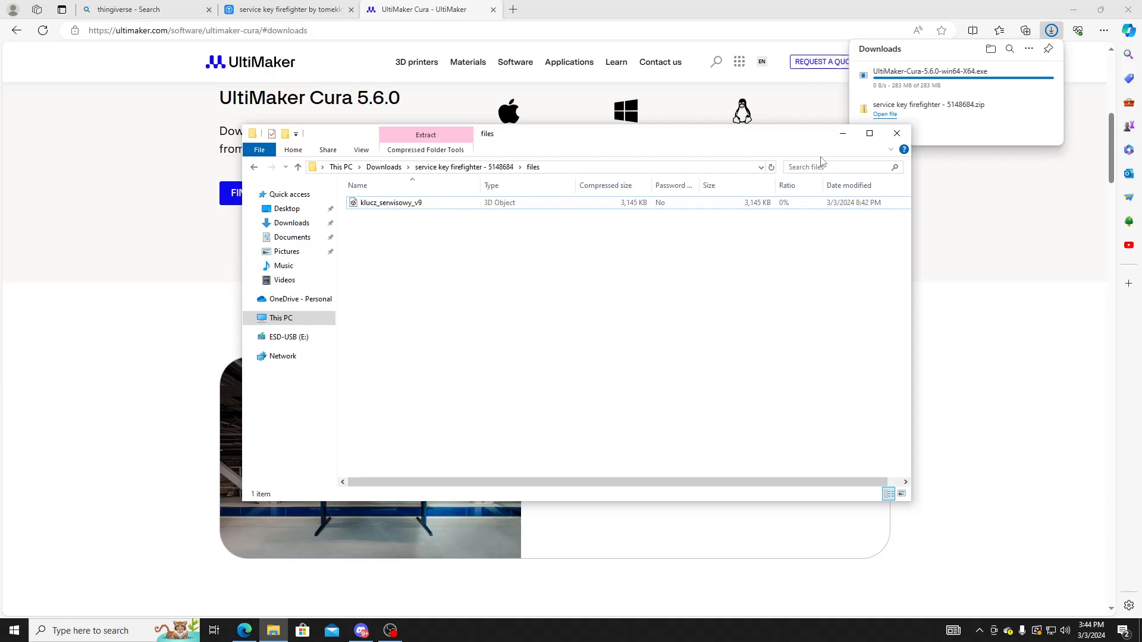
pyautogui.click(843, 133)
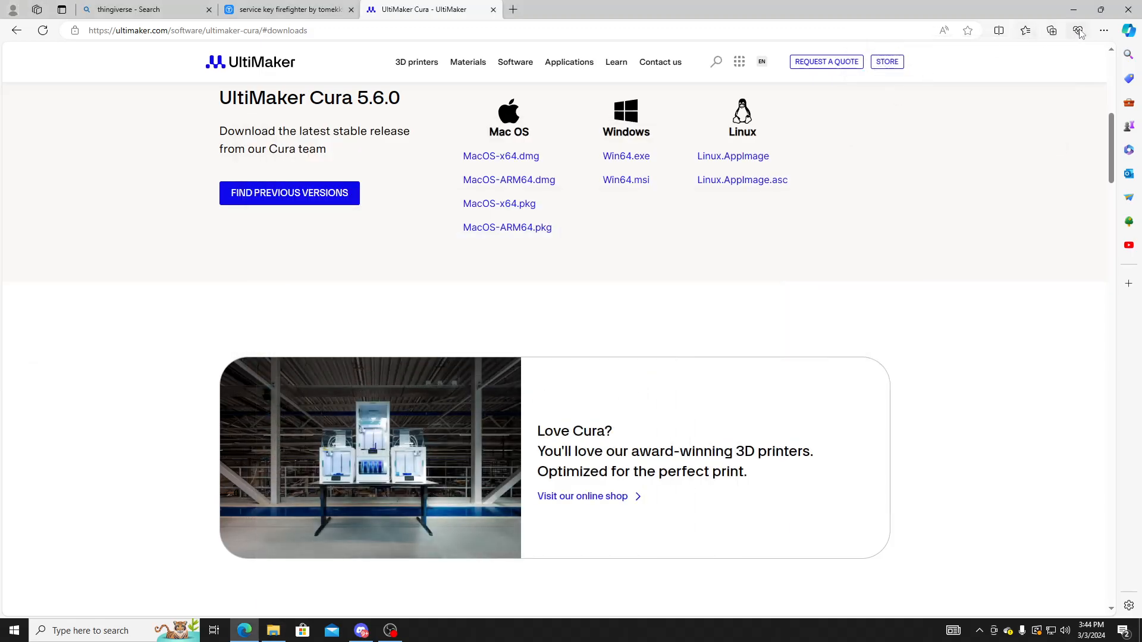
pyautogui.click(1103, 30)
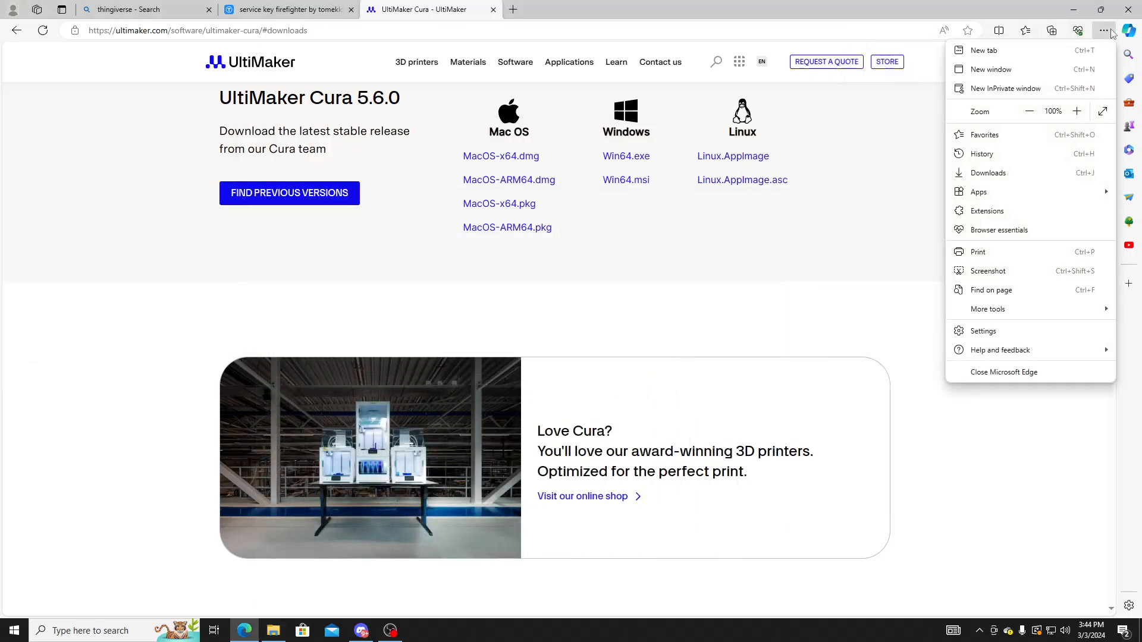
pyautogui.click(1003, 173)
pyautogui.click(890, 90)
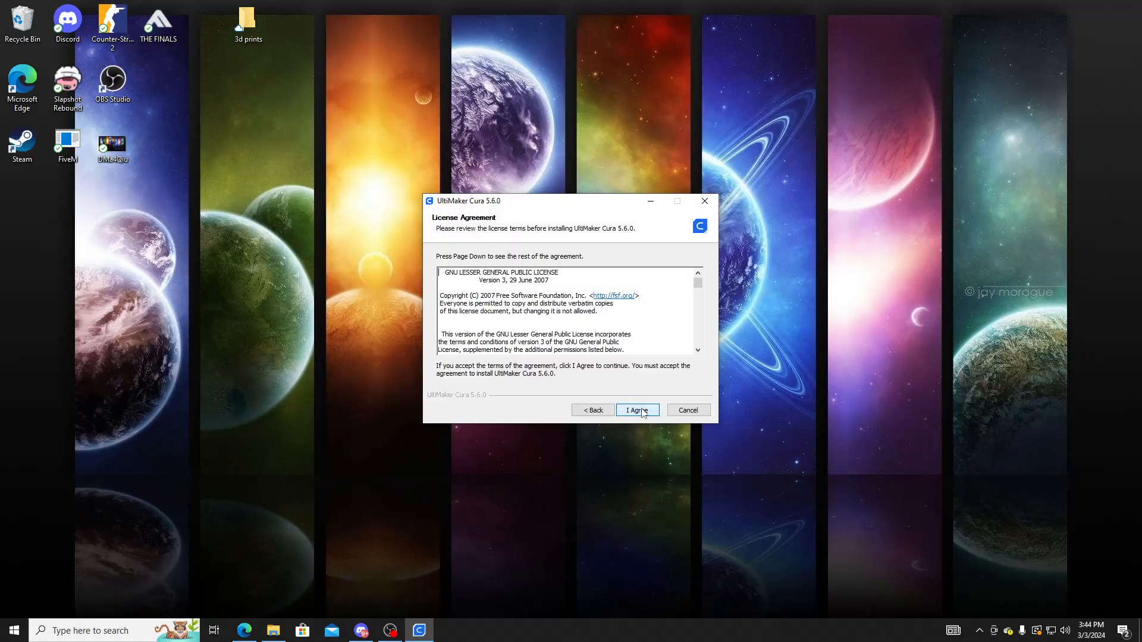
# Agree to the license terms and install UltiMaker Cura 5.6.0 in the default destination folder, C:\Program Files\UltiMaker Cura 5.6.0.
pyautogui.click(637, 411)
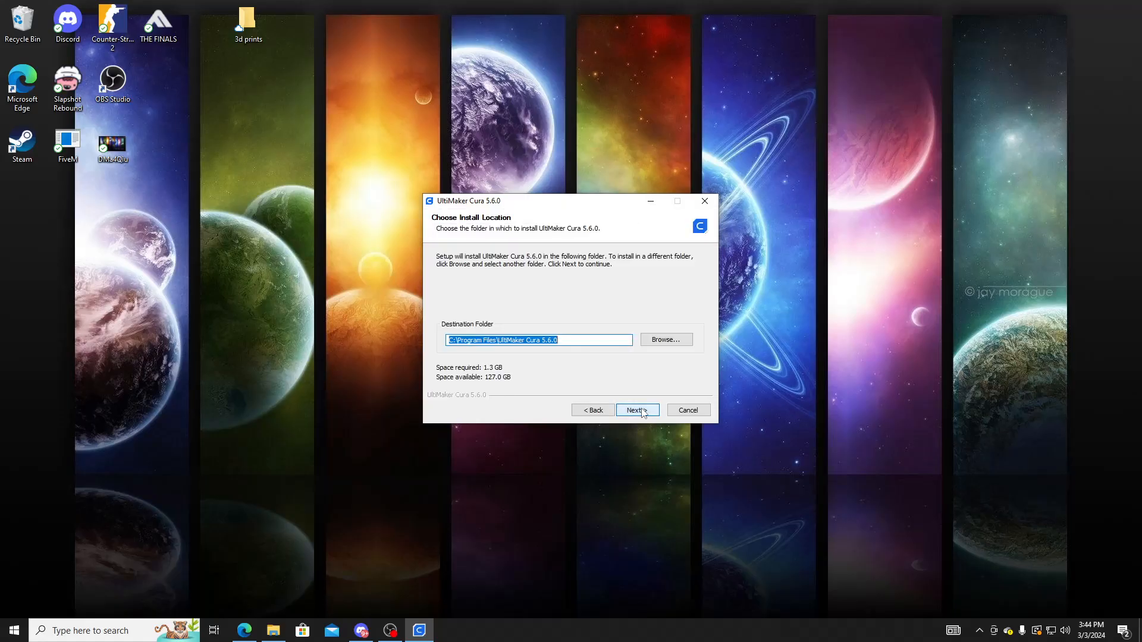
pyautogui.click(641, 409)
pyautogui.click(641, 409)
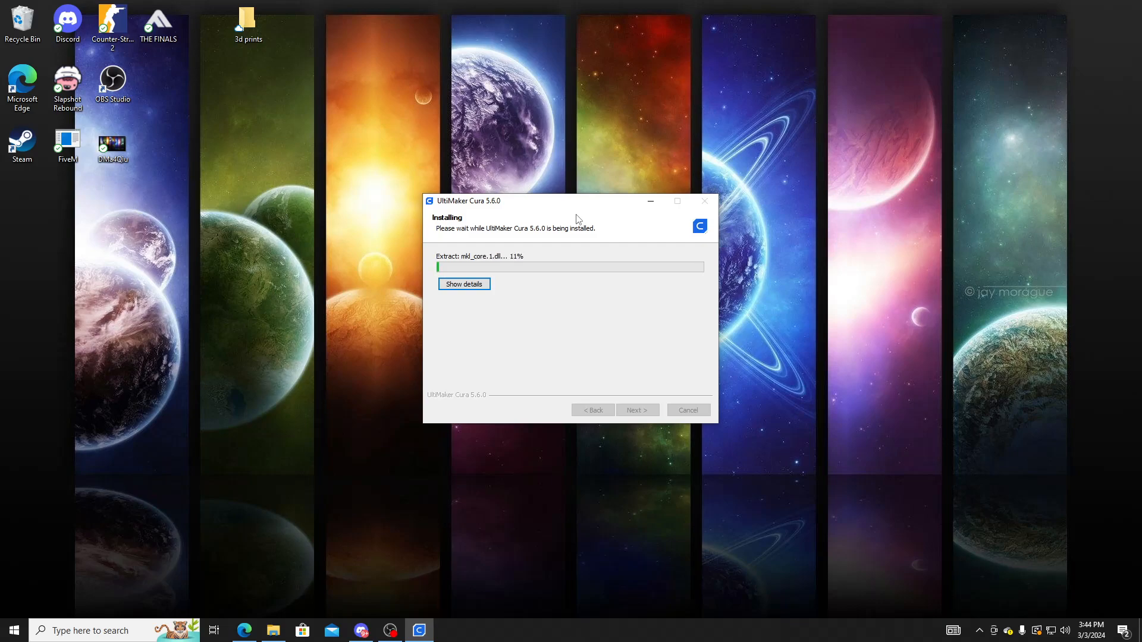
pyautogui.click(273, 630)
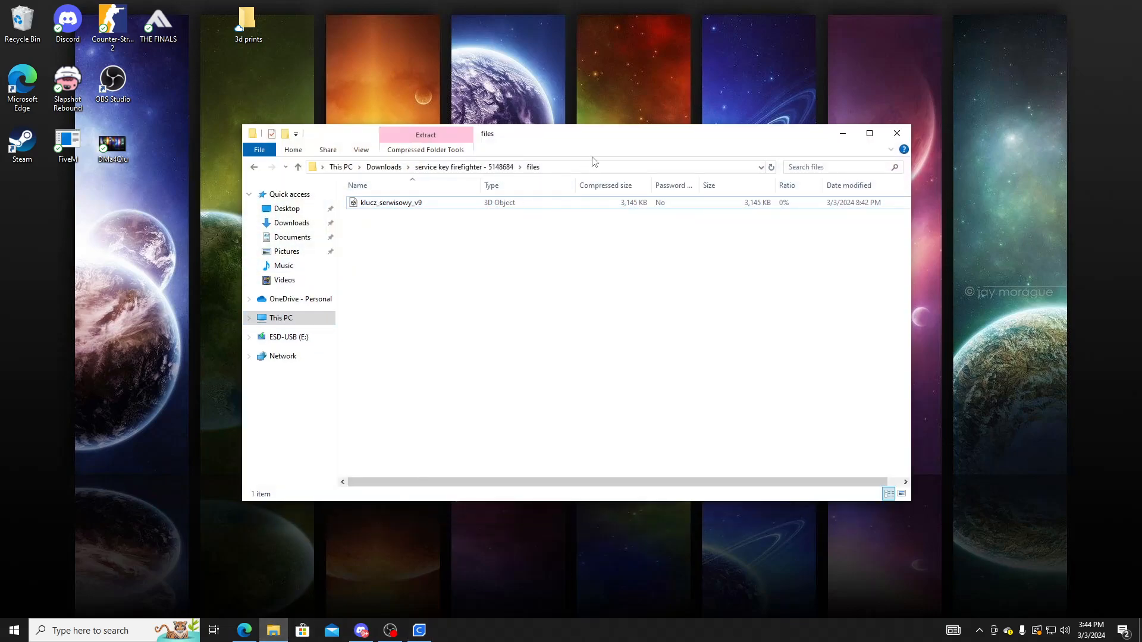
pyautogui.moveTo(632, 135); pyautogui.dragTo(583, 232)
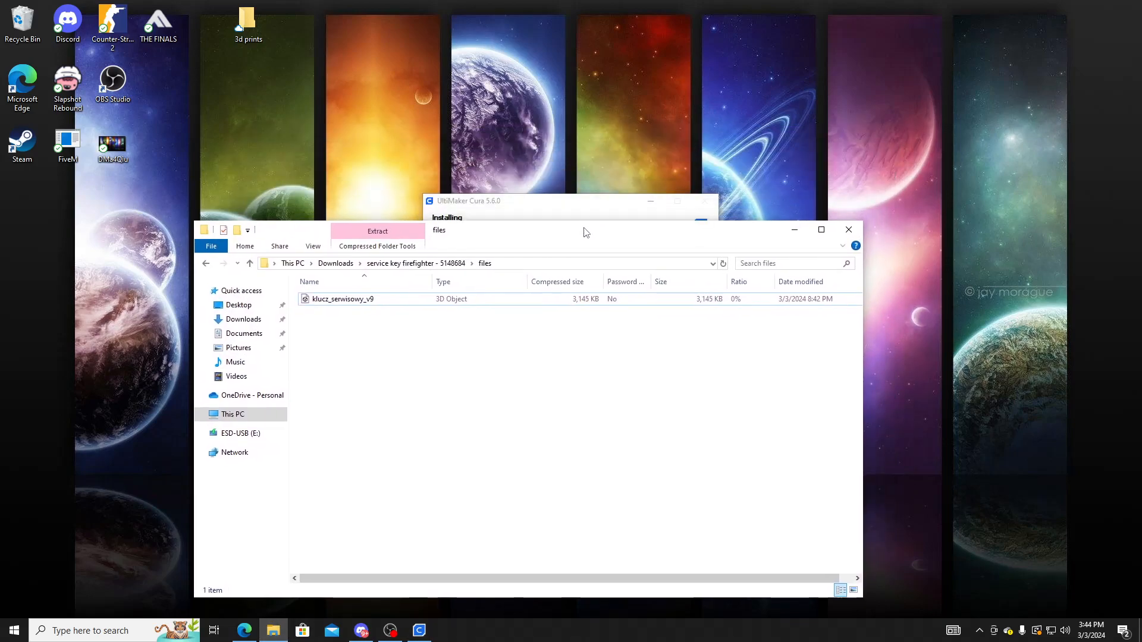
pyautogui.click(793, 230)
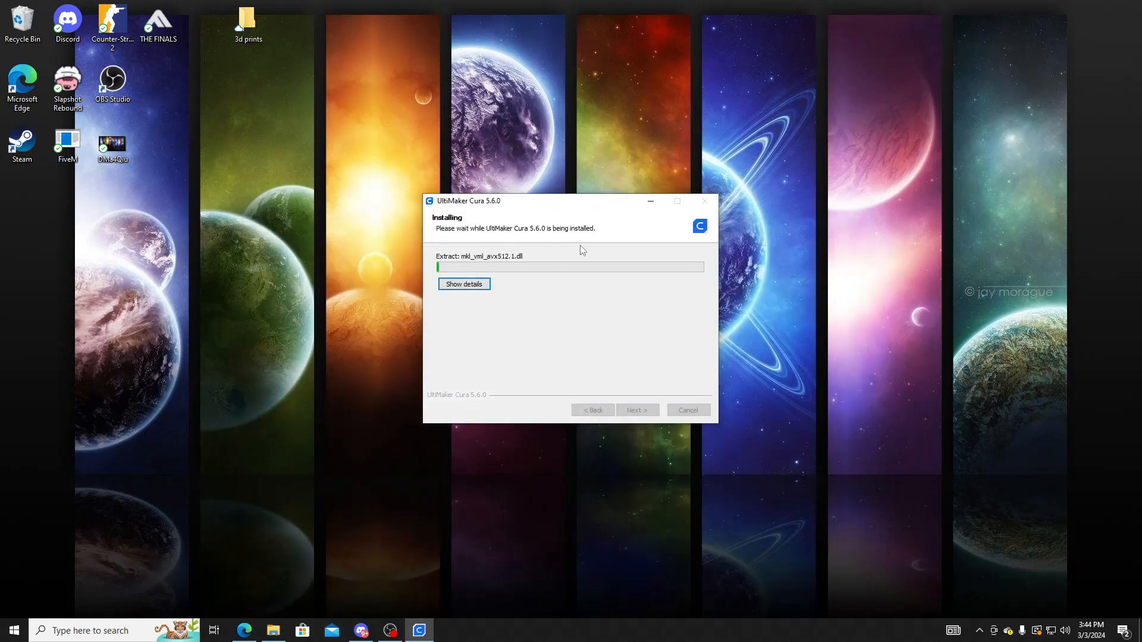
pyautogui.click(391, 641)
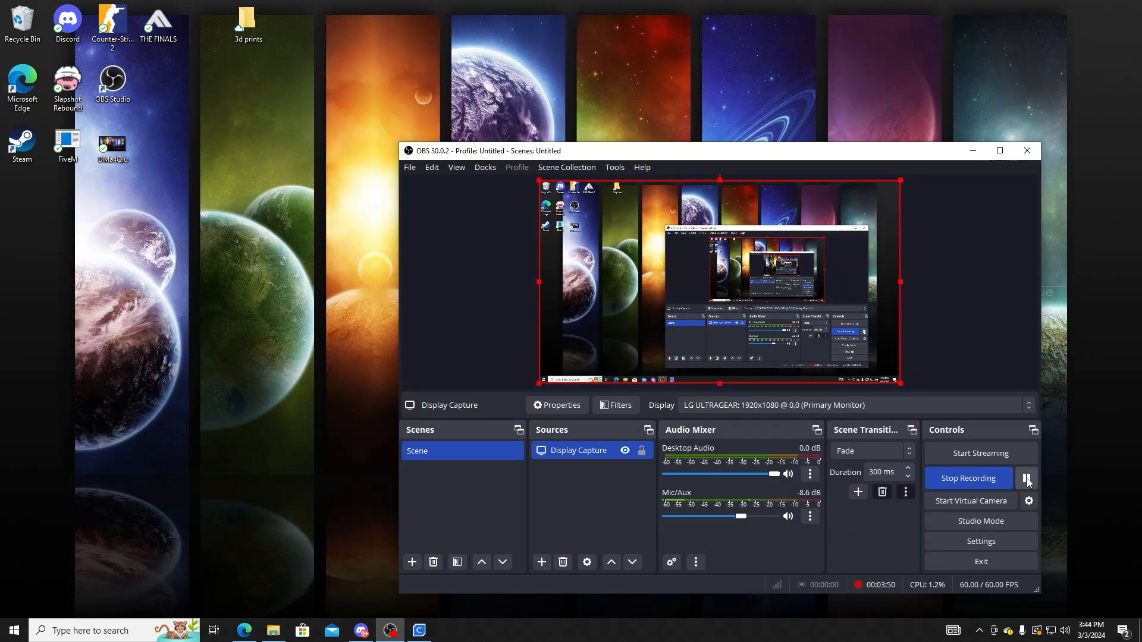
pyautogui.click(1026, 478)
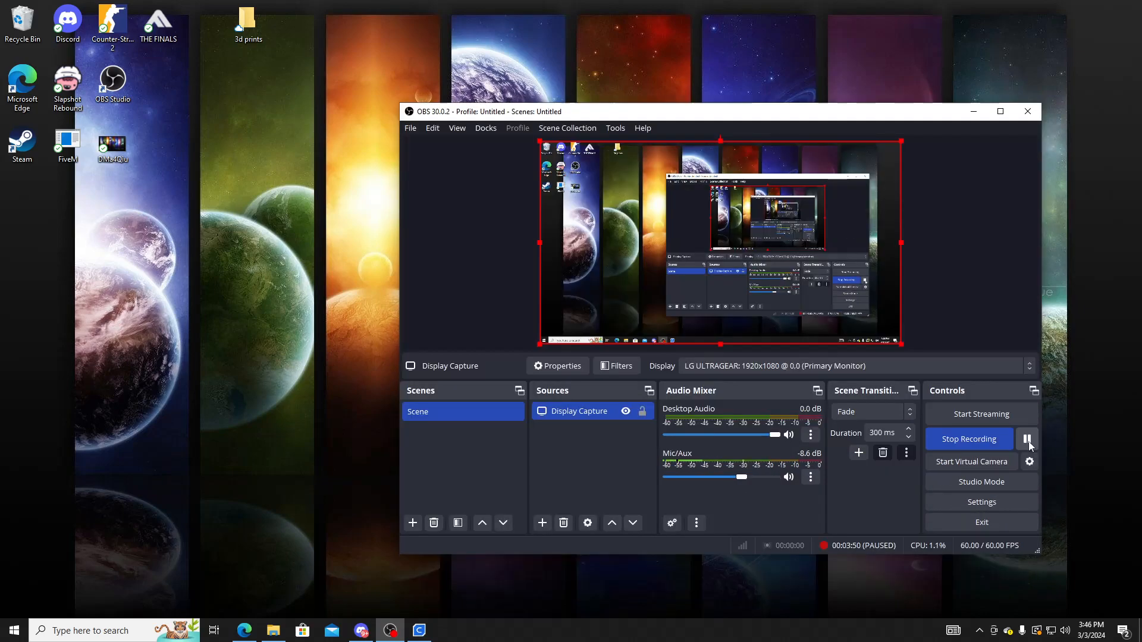
pyautogui.click(1028, 441)
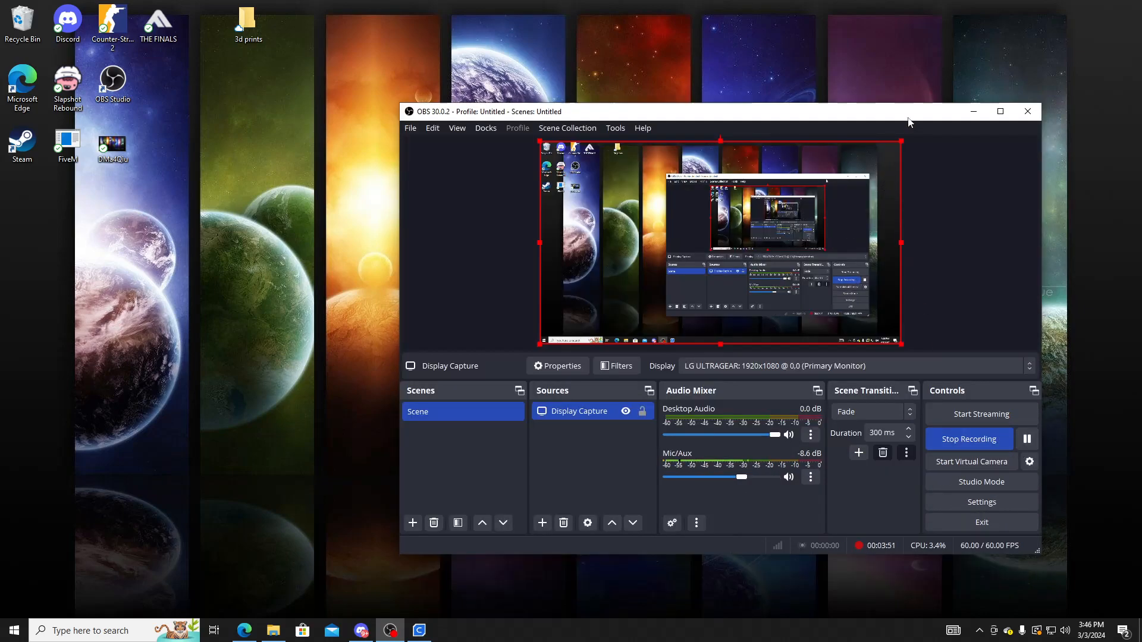
pyautogui.click(975, 112)
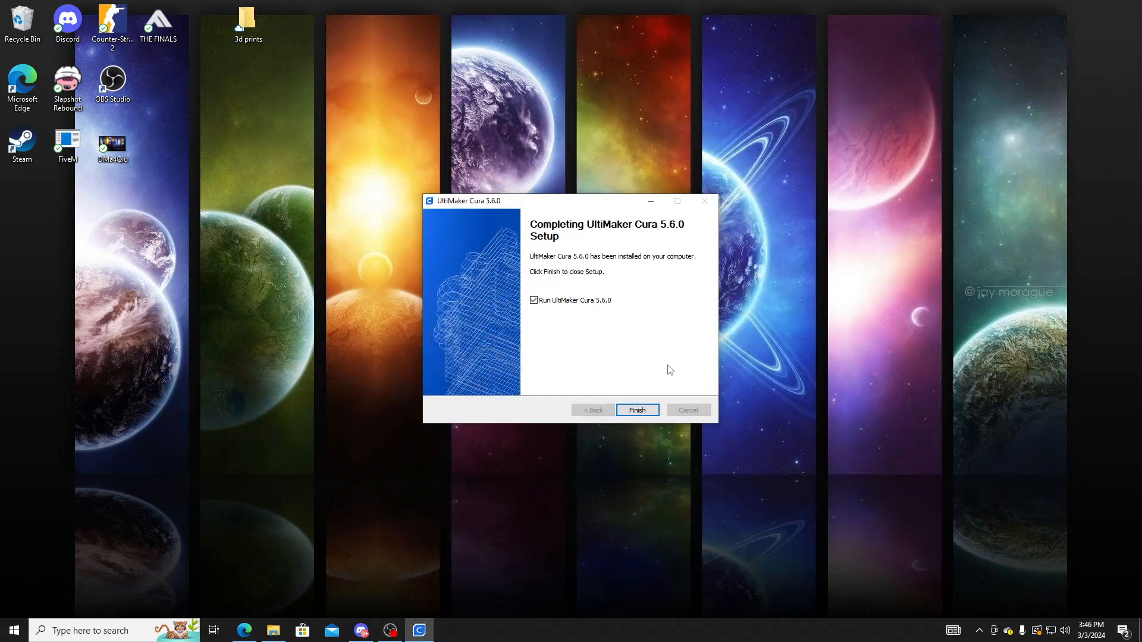
# Finish the setup with Run UltiMaker Cura 5.6.0 enabled and allow ultimaker-cura through the firewall on public networks.
pyautogui.click(637, 409)
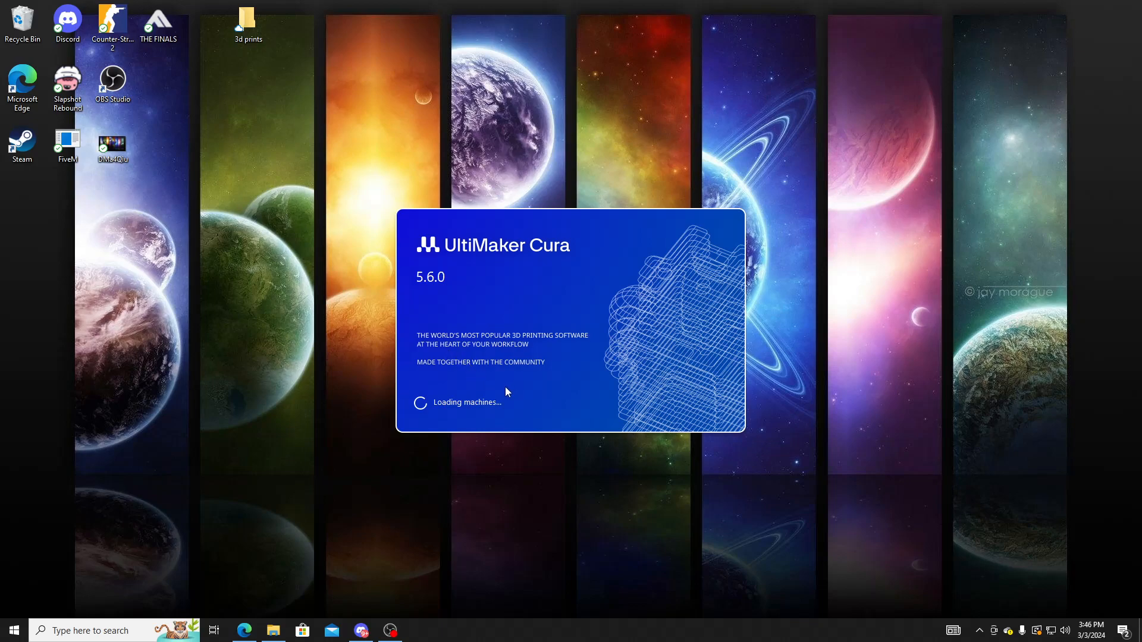
pyautogui.moveTo(270, 630)
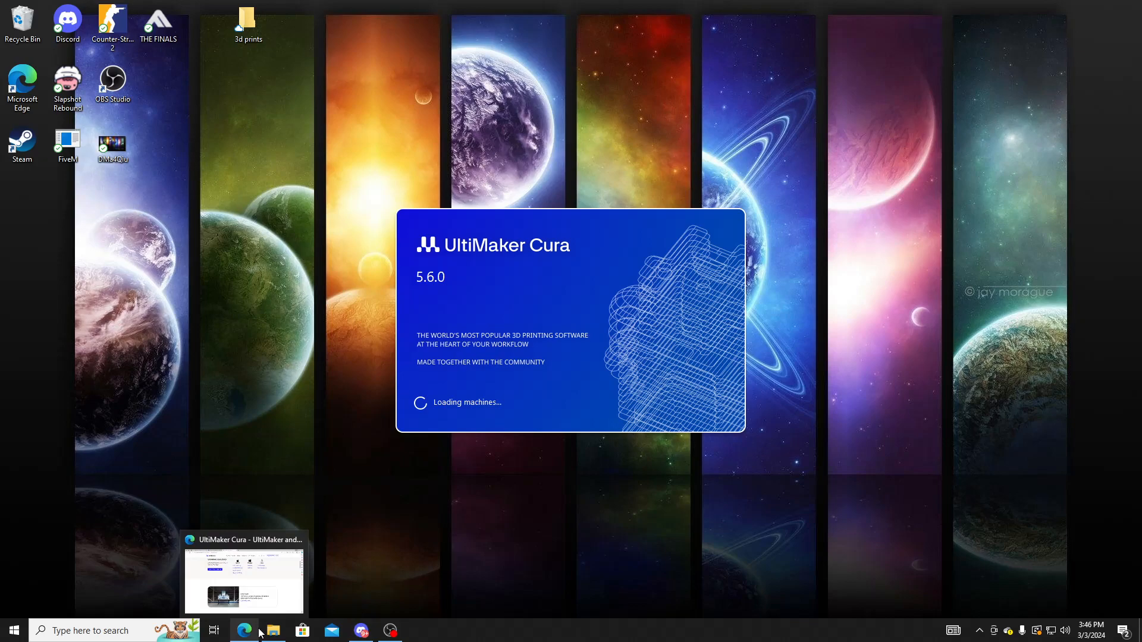
pyautogui.moveTo(367, 635)
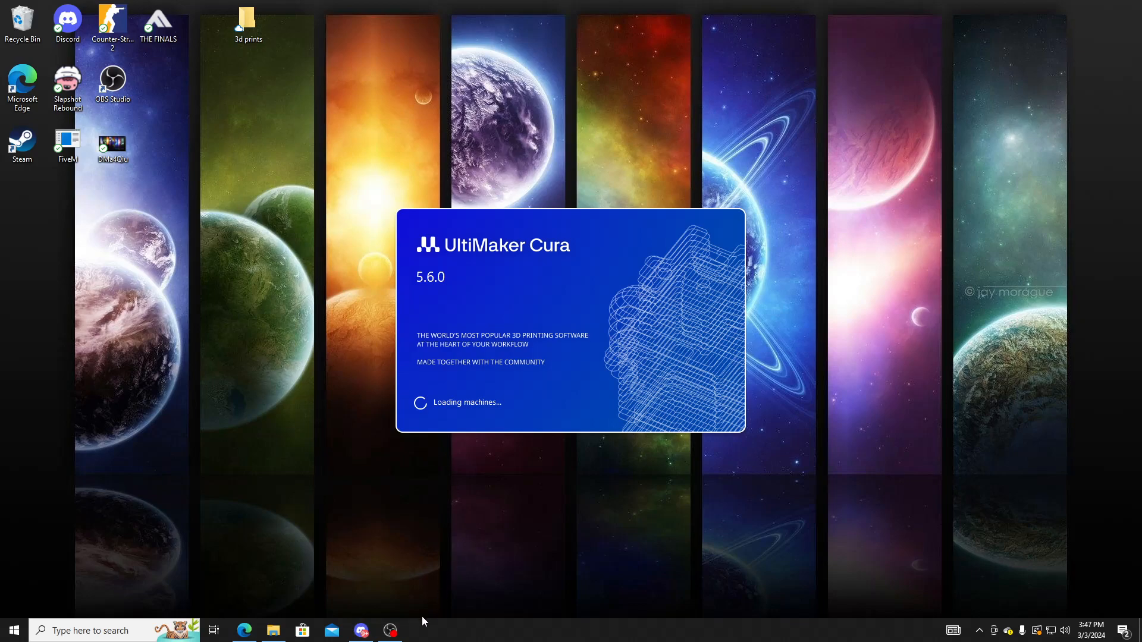
pyautogui.click(389, 630)
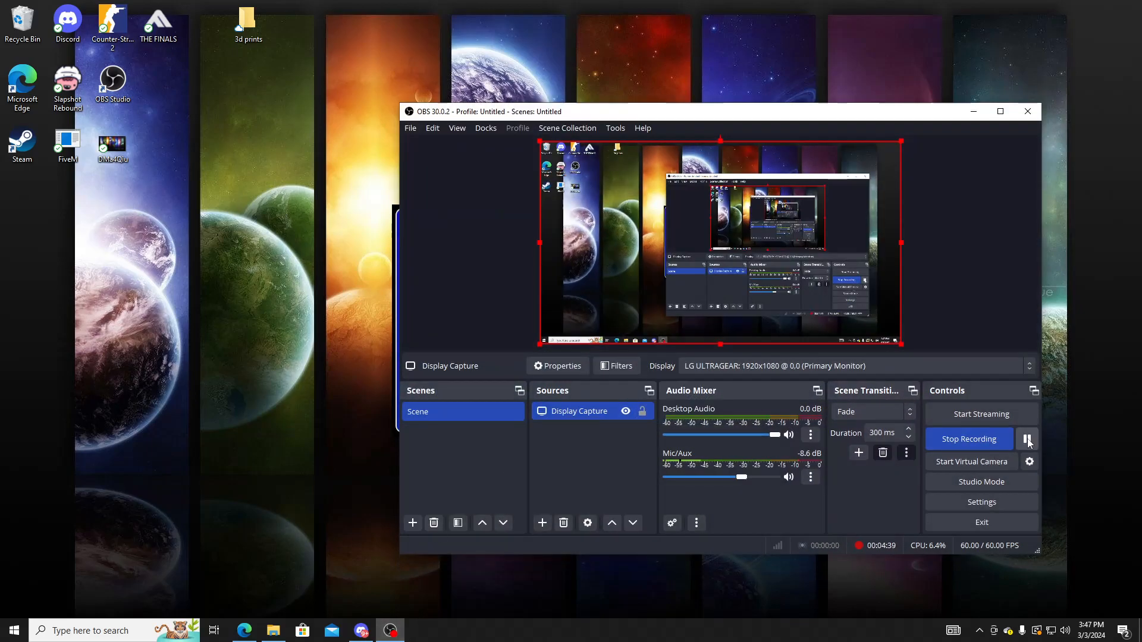
pyautogui.click(973, 111)
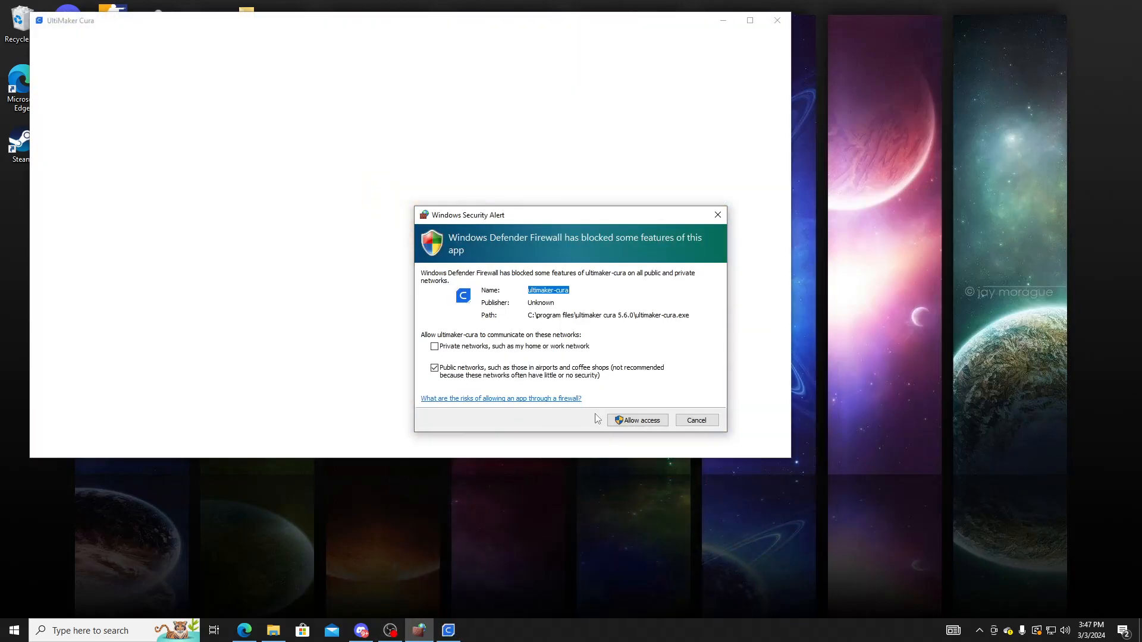
pyautogui.click(649, 426)
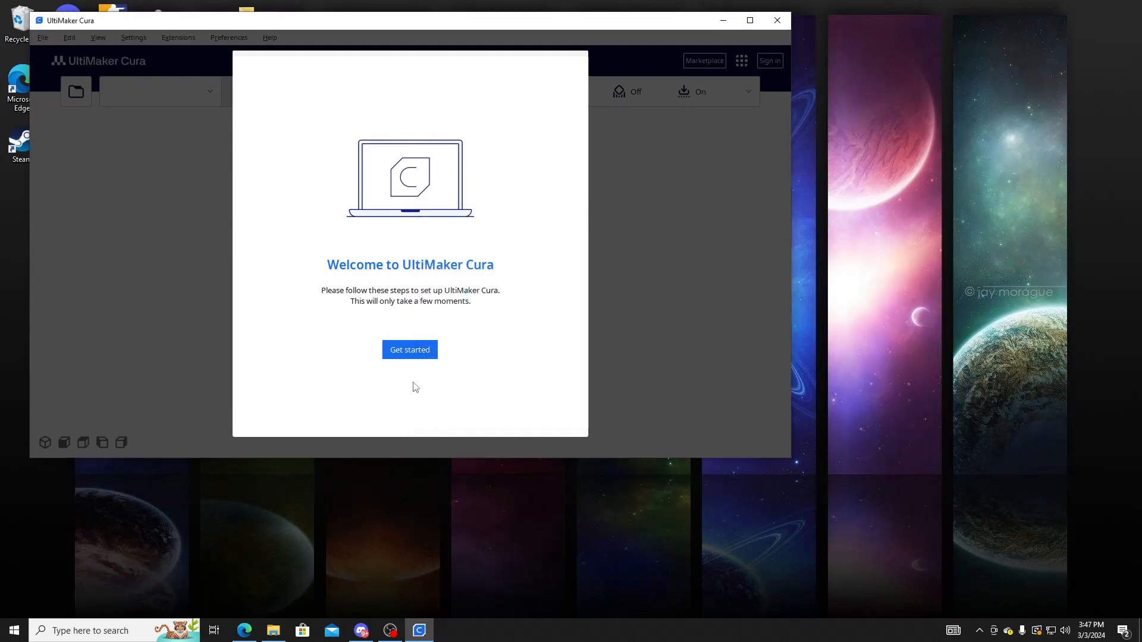
# Begin Cura's first-run setup, accept the user agreement and skip signing in to the UltiMaker platform.
pyautogui.click(416, 351)
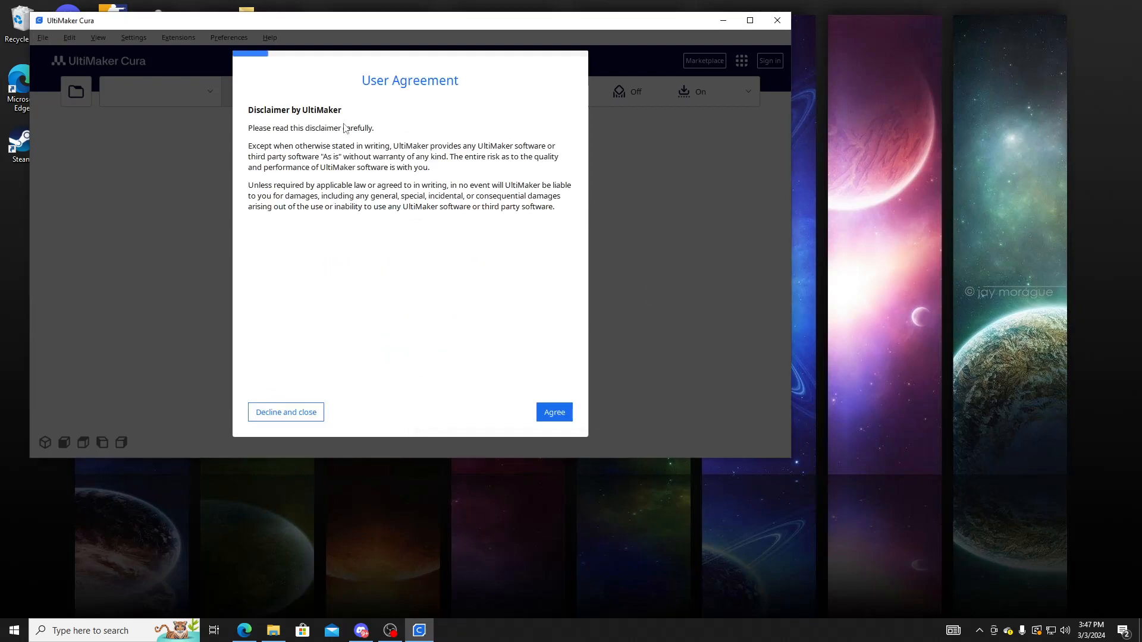
pyautogui.click(548, 419)
pyautogui.click(549, 419)
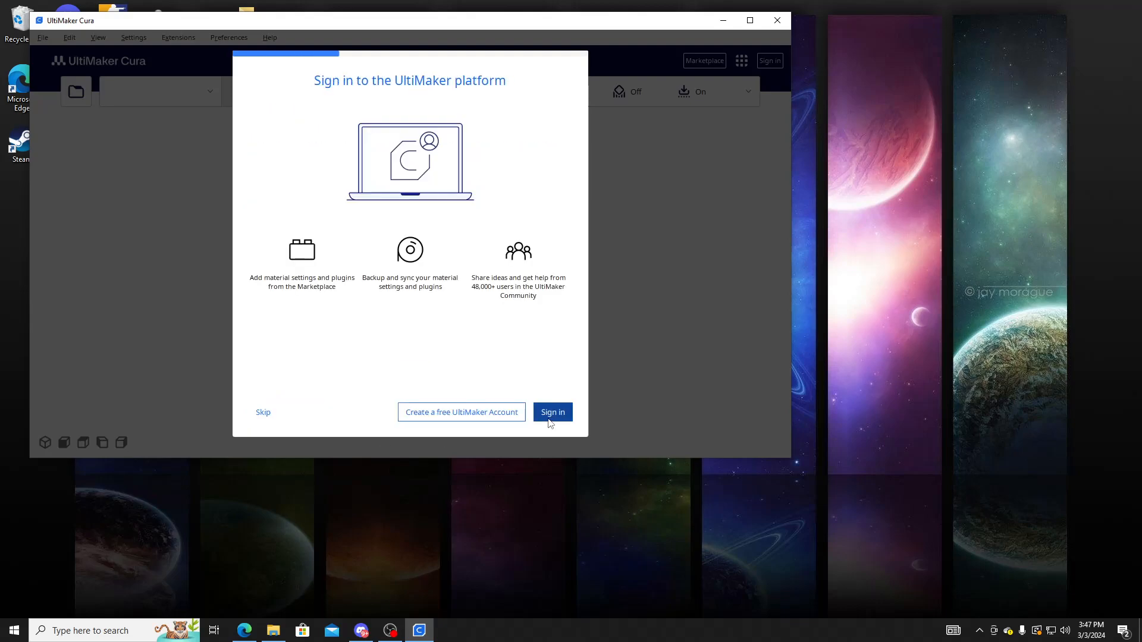
pyautogui.click(259, 412)
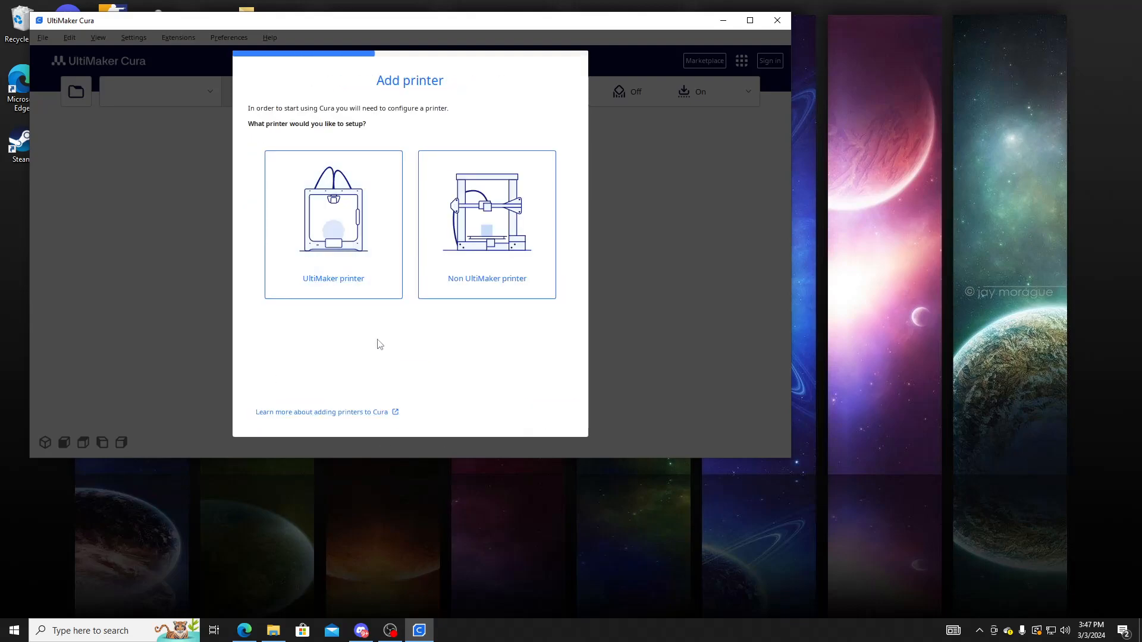
# Add a non-UltiMaker, non-networked printer, choosing the Creality Ender-3 Pro from the Creality3D models.
pyautogui.click(480, 237)
pyautogui.click(357, 131)
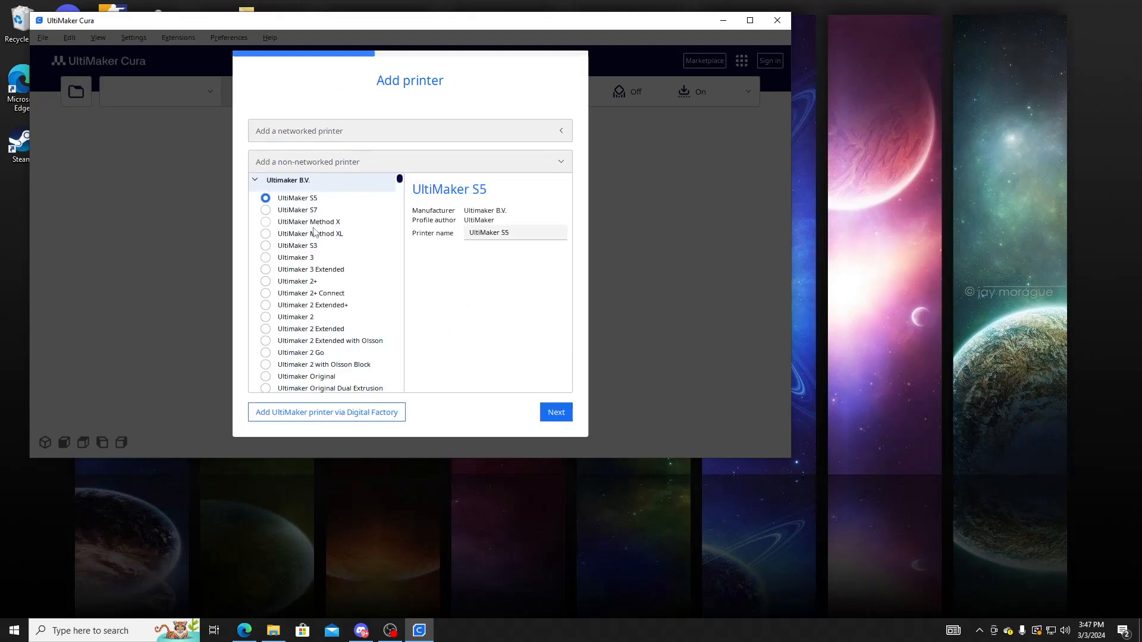
pyautogui.scroll(-15, 313, 228)
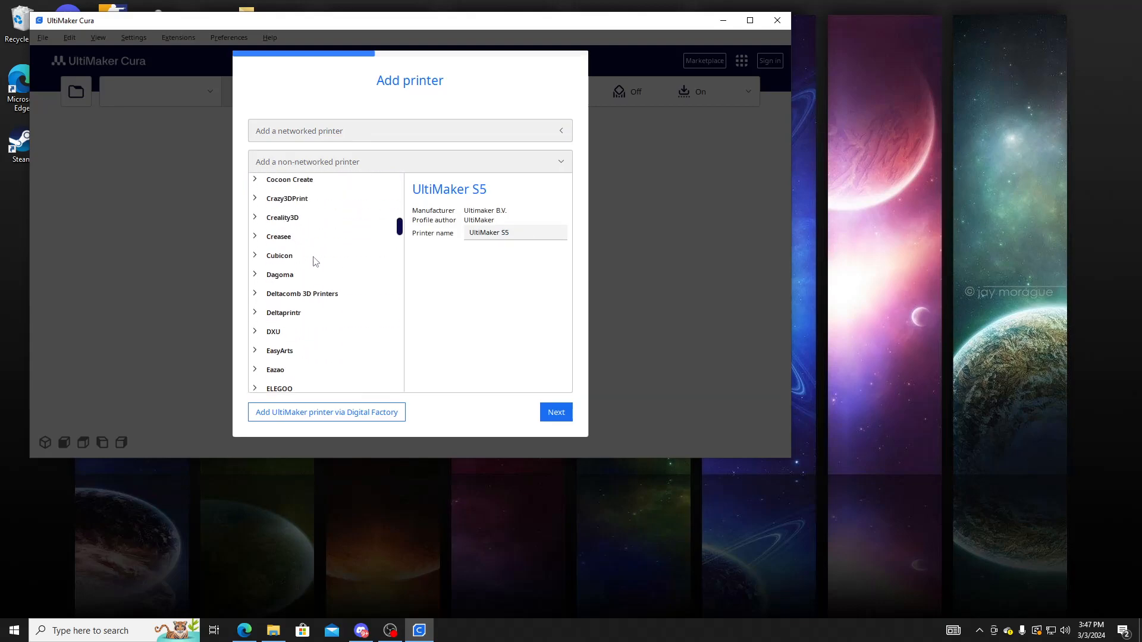
pyautogui.scroll(3, 314, 262)
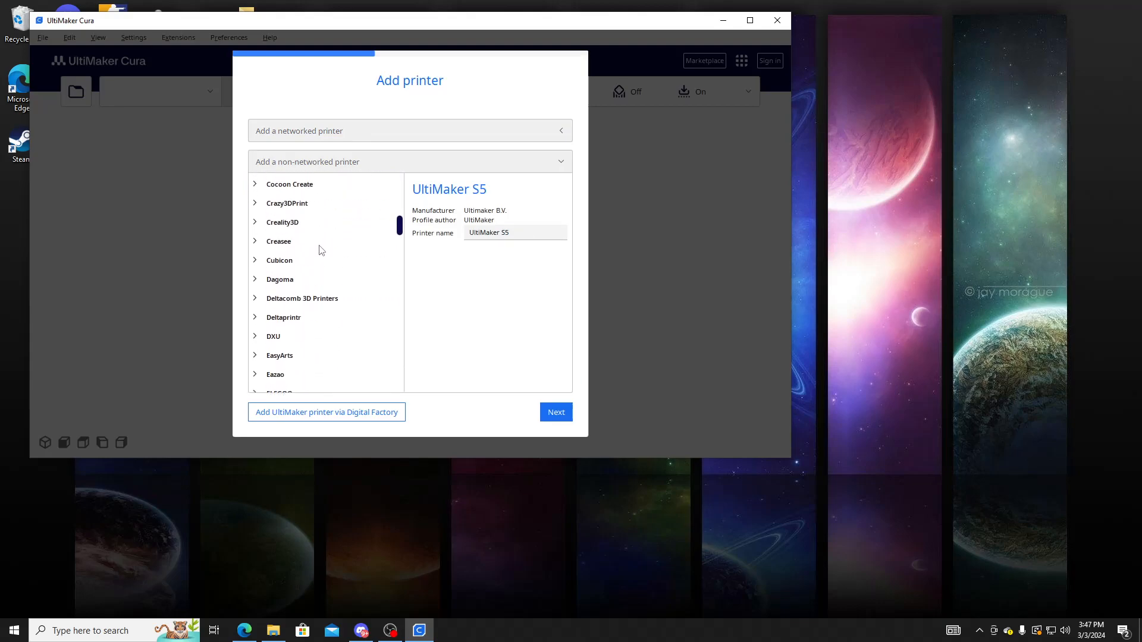
pyautogui.click(296, 224)
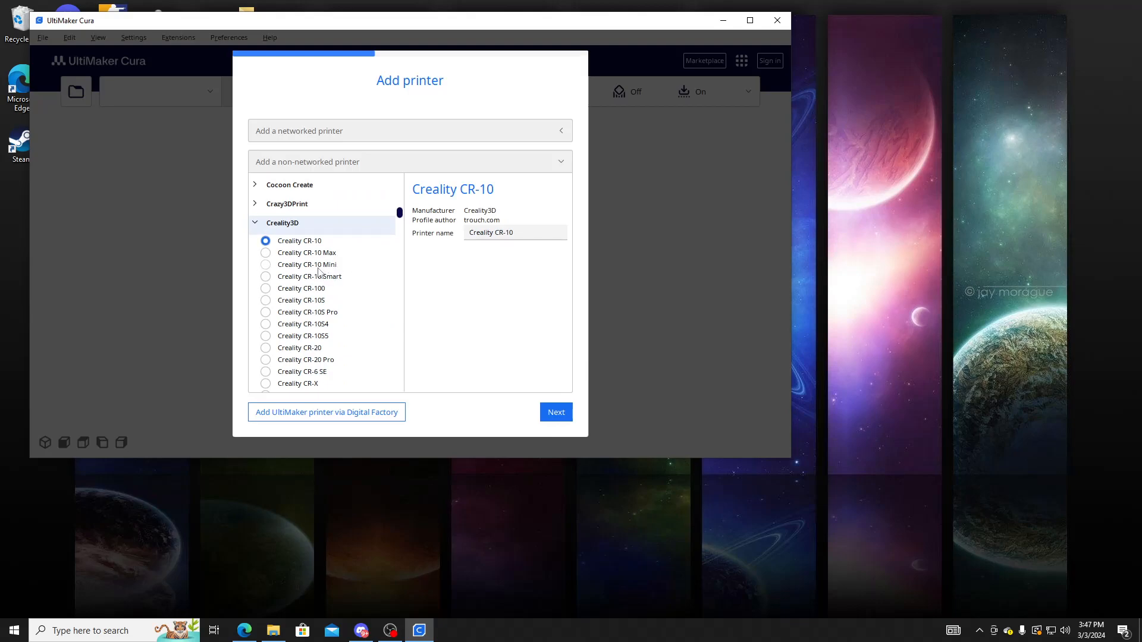
pyautogui.scroll(-5, 295, 285)
pyautogui.scroll(-2, 299, 260)
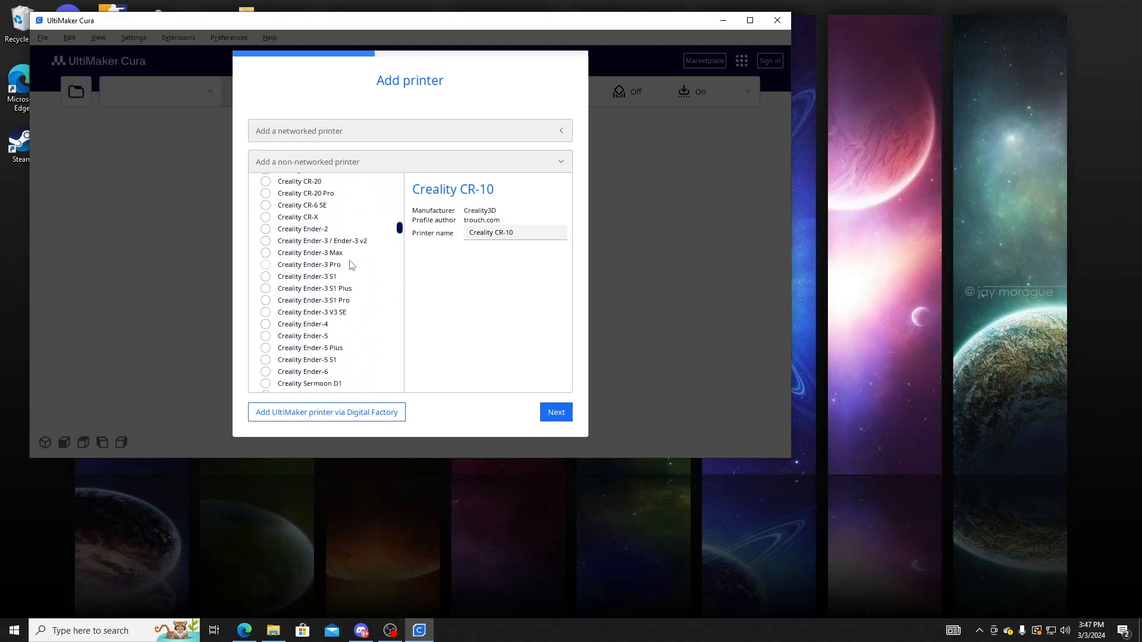
pyautogui.click(309, 264)
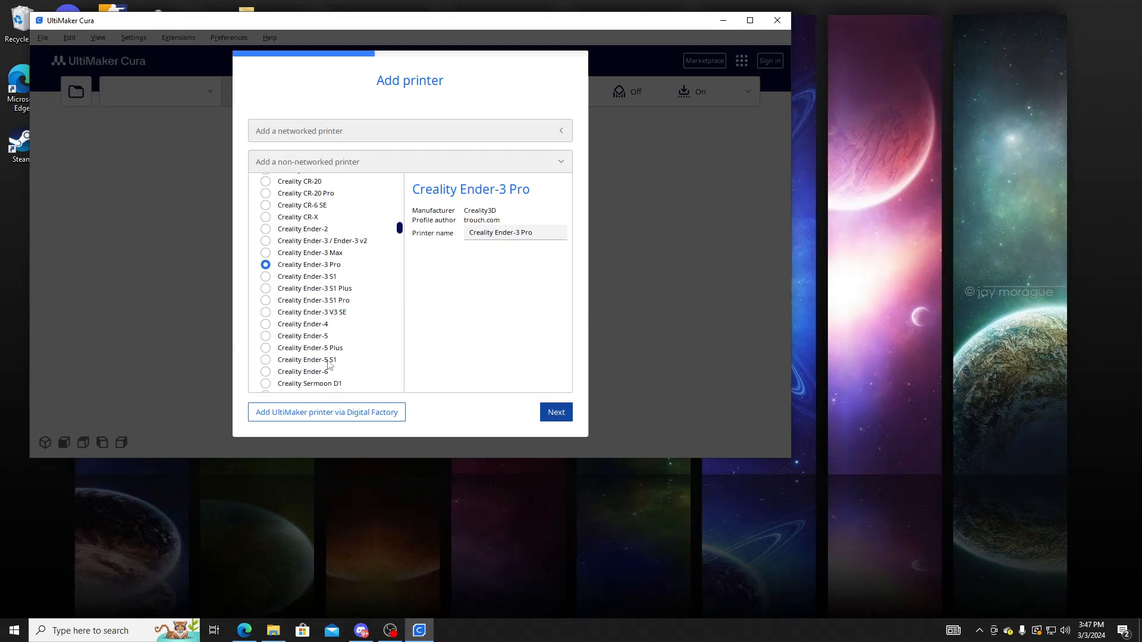
pyautogui.click(542, 414)
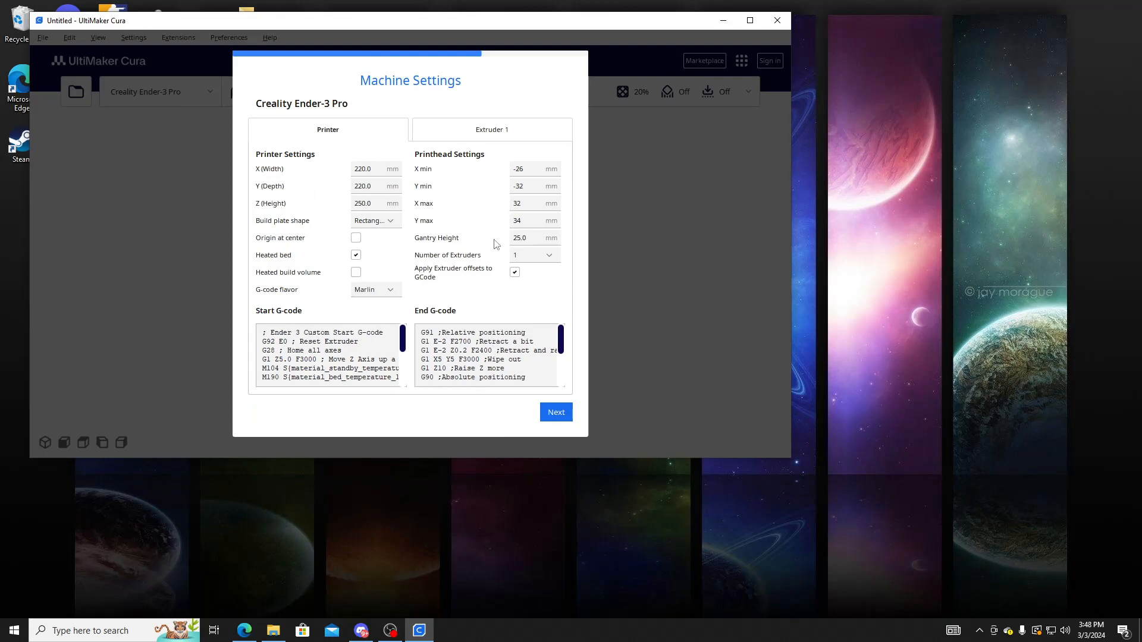
# Accept the default Ender-3 Pro machine settings and go through the What's New pages to finish Cura's first-run setup.
pyautogui.click(550, 410)
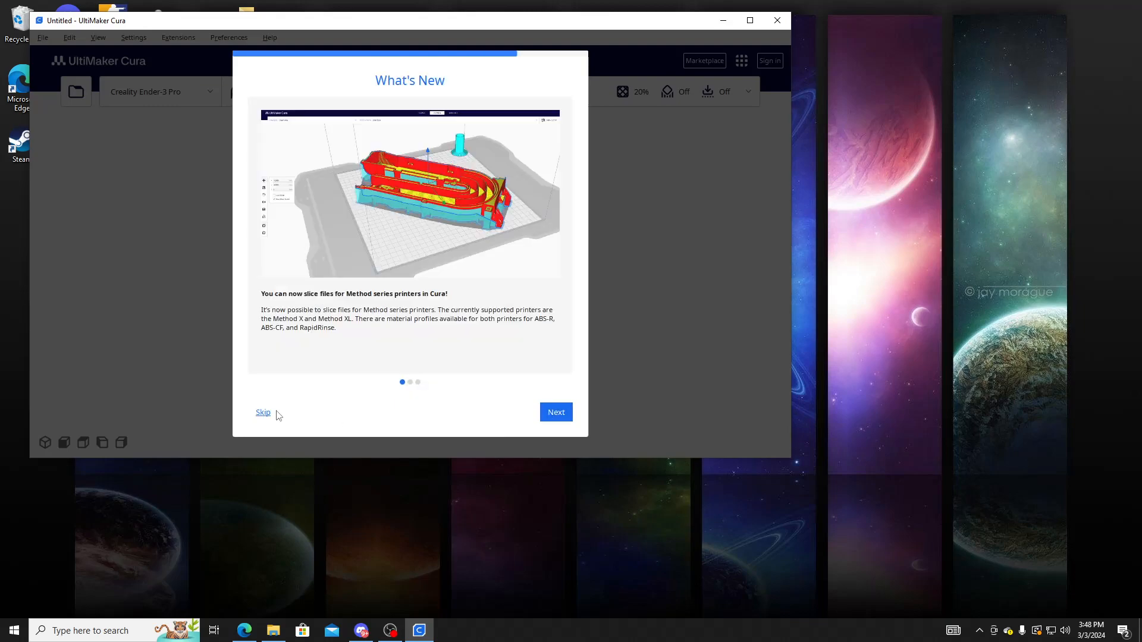
pyautogui.click(552, 415)
pyautogui.click(555, 418)
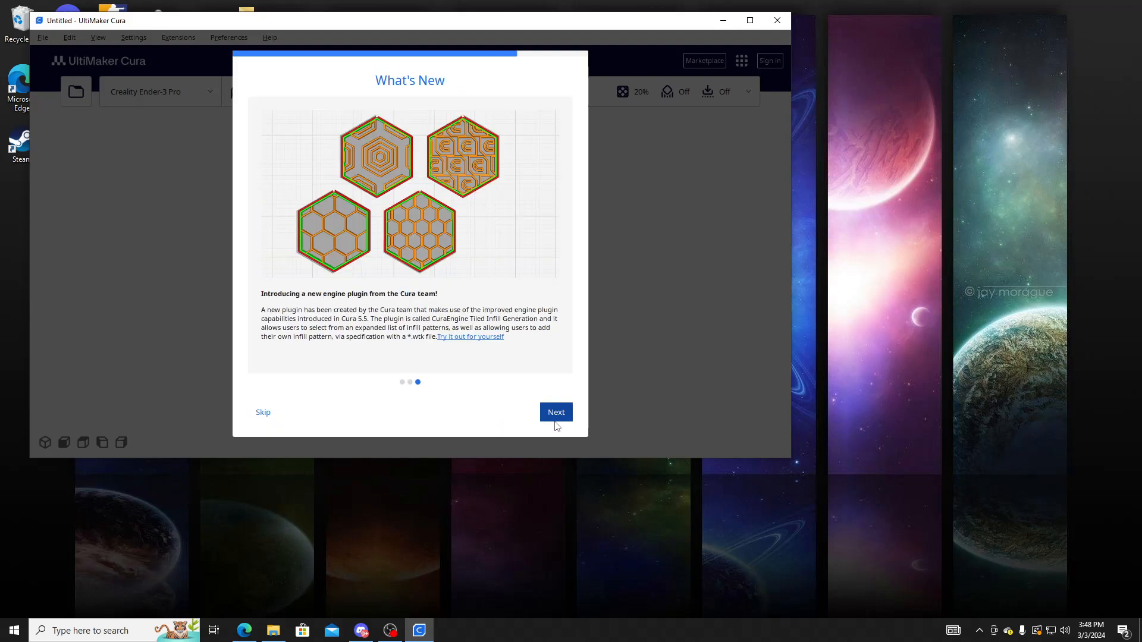
pyautogui.click(556, 414)
pyautogui.click(566, 410)
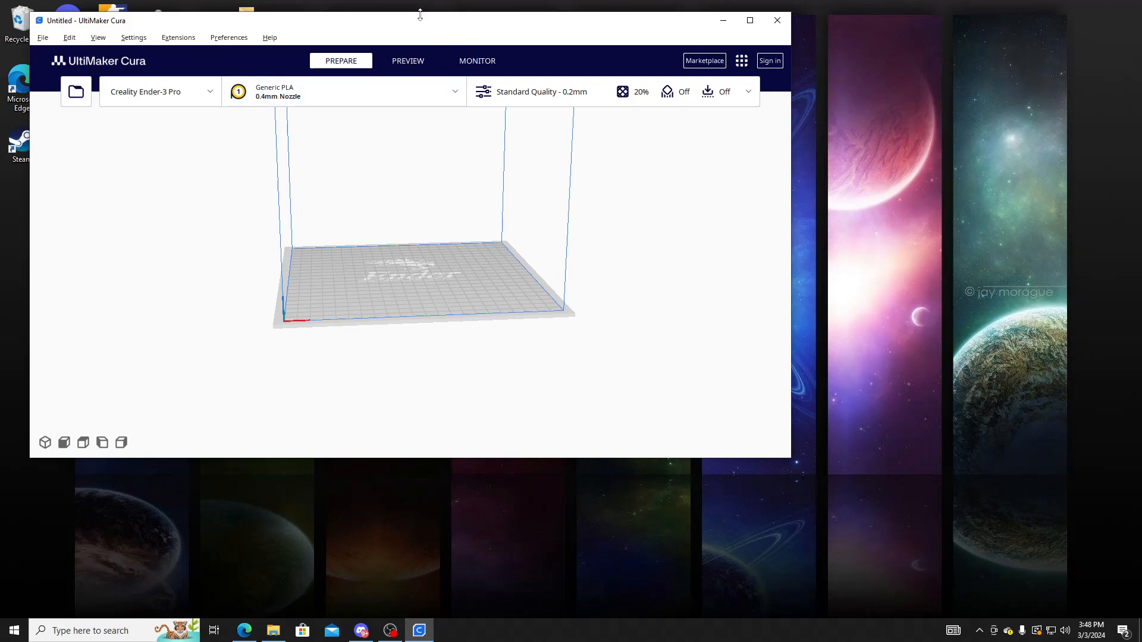
pyautogui.moveTo(425, 29); pyautogui.dragTo(669, 81)
pyautogui.moveTo(640, 302); pyautogui.dragTo(623, 269, button='right')
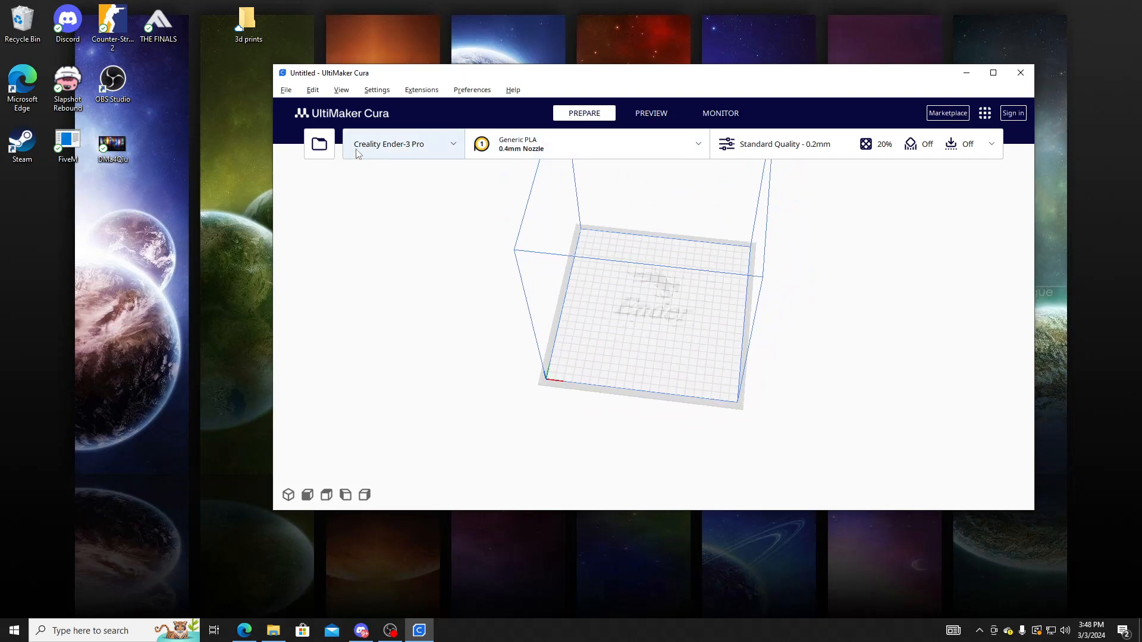
# Preview klucz_serwisowy_v9 from the downloaded service key firefighter archive in 3D Viewer, closing the viewer and the folder window.
pyautogui.click(273, 631)
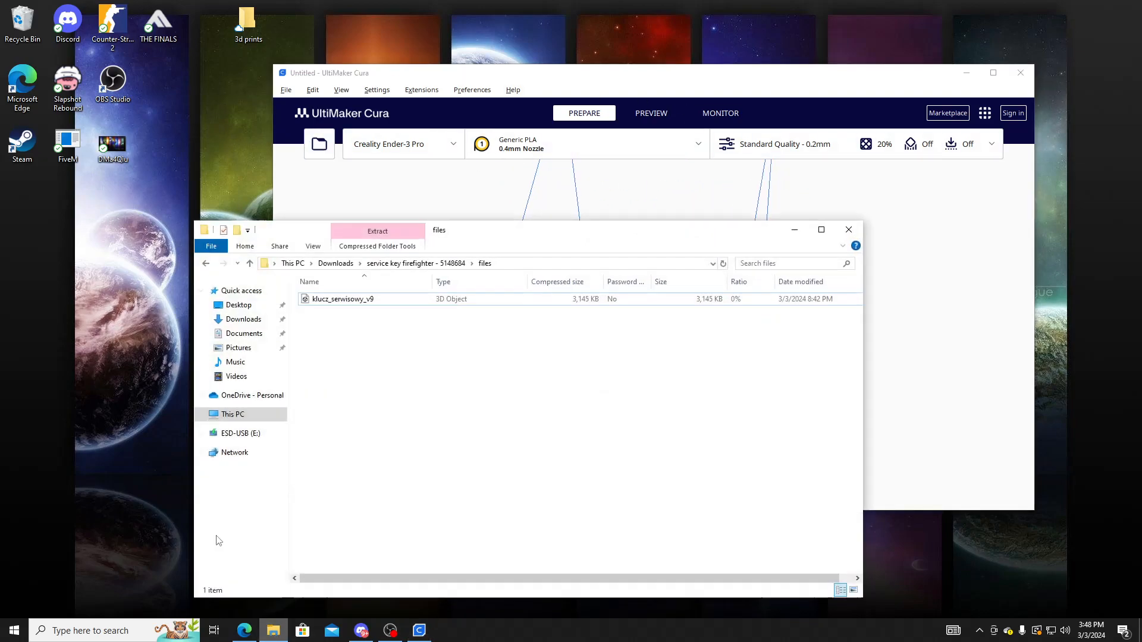
pyautogui.click(365, 304)
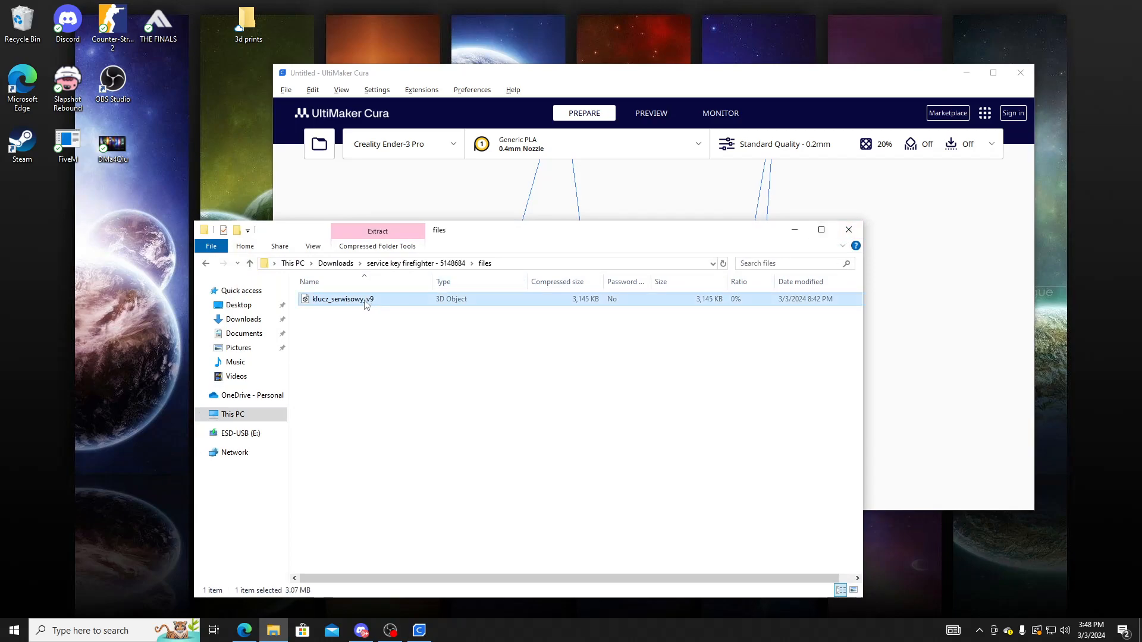
pyautogui.doubleClick(365, 300)
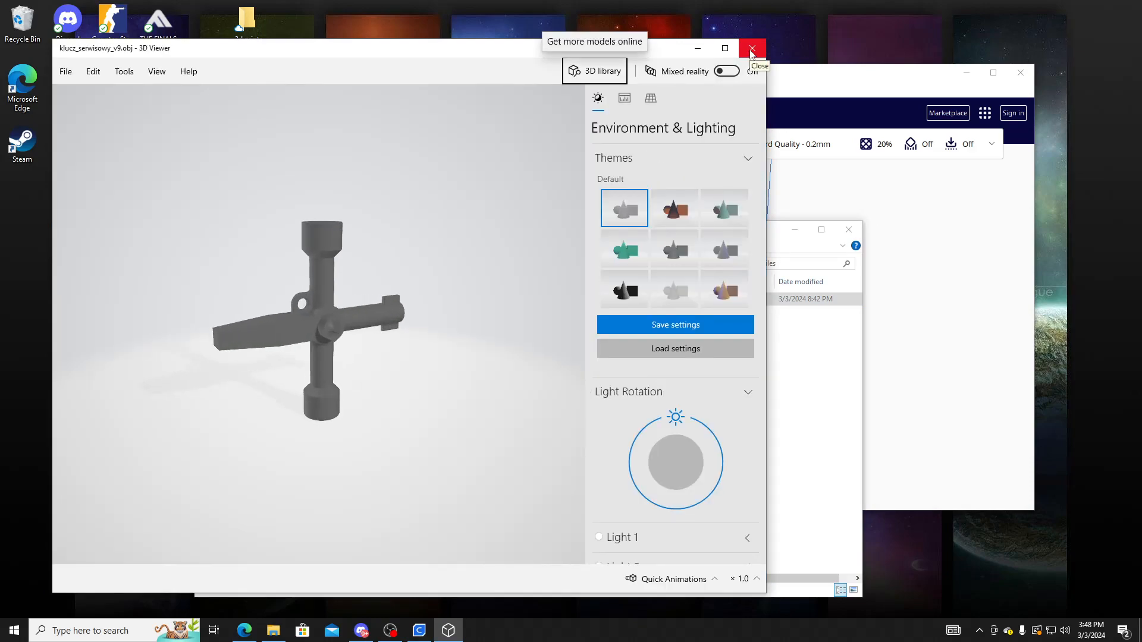
pyautogui.click(751, 48)
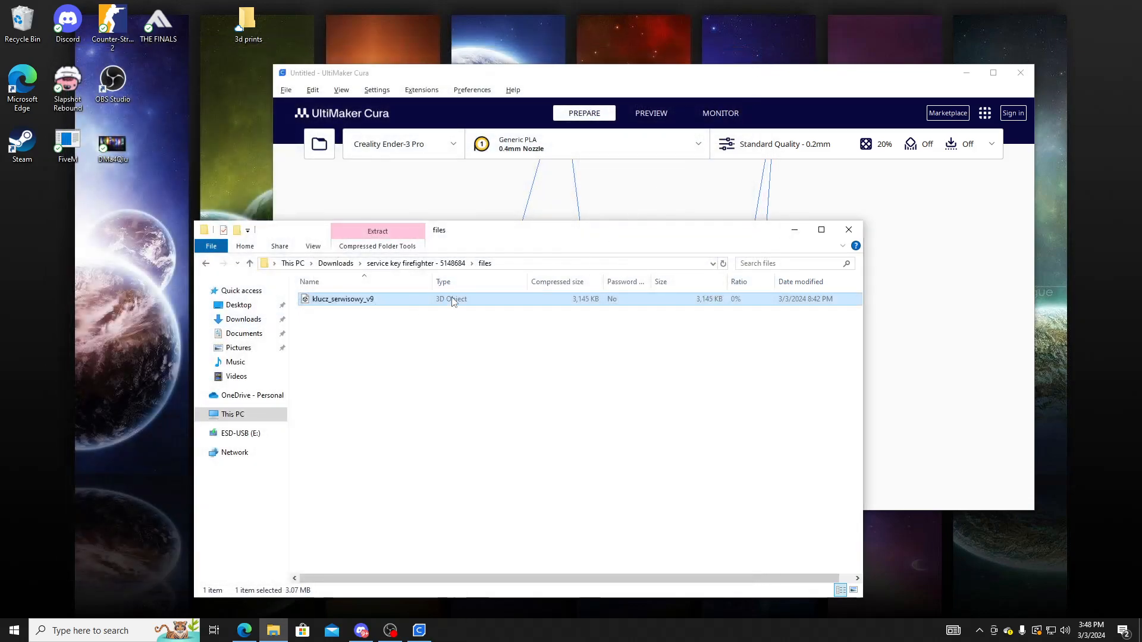
pyautogui.click(849, 230)
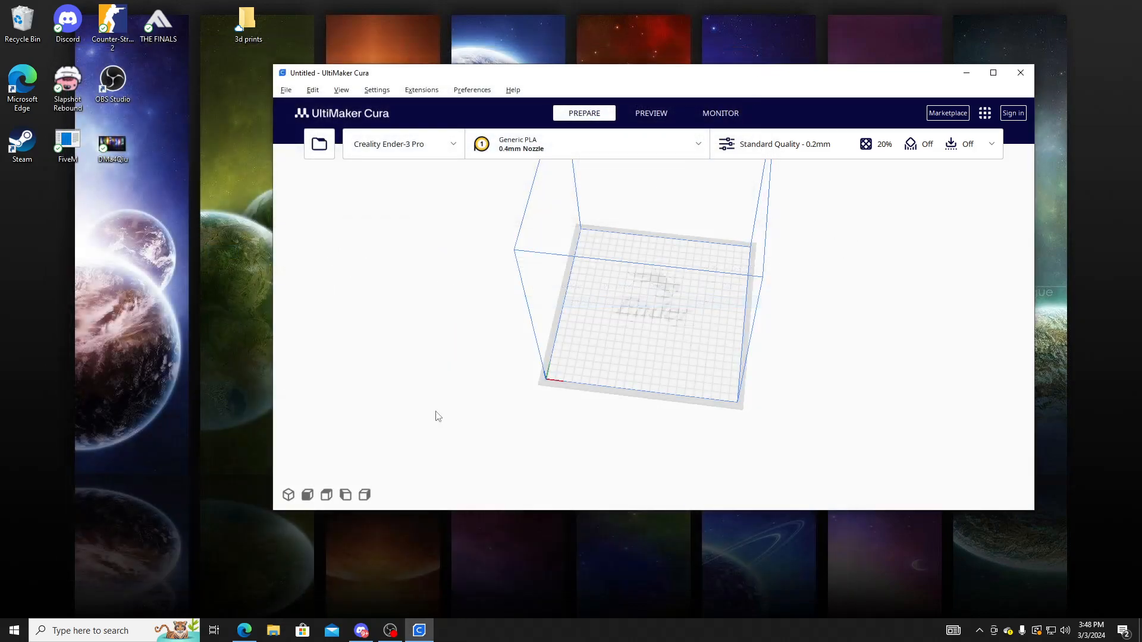
# Reopen klucz_serwisowy_v9 from the archive's files folder in 3D Viewer and examine the key model up close.
pyautogui.click(271, 631)
pyautogui.doubleClick(374, 407)
pyautogui.doubleClick(333, 299)
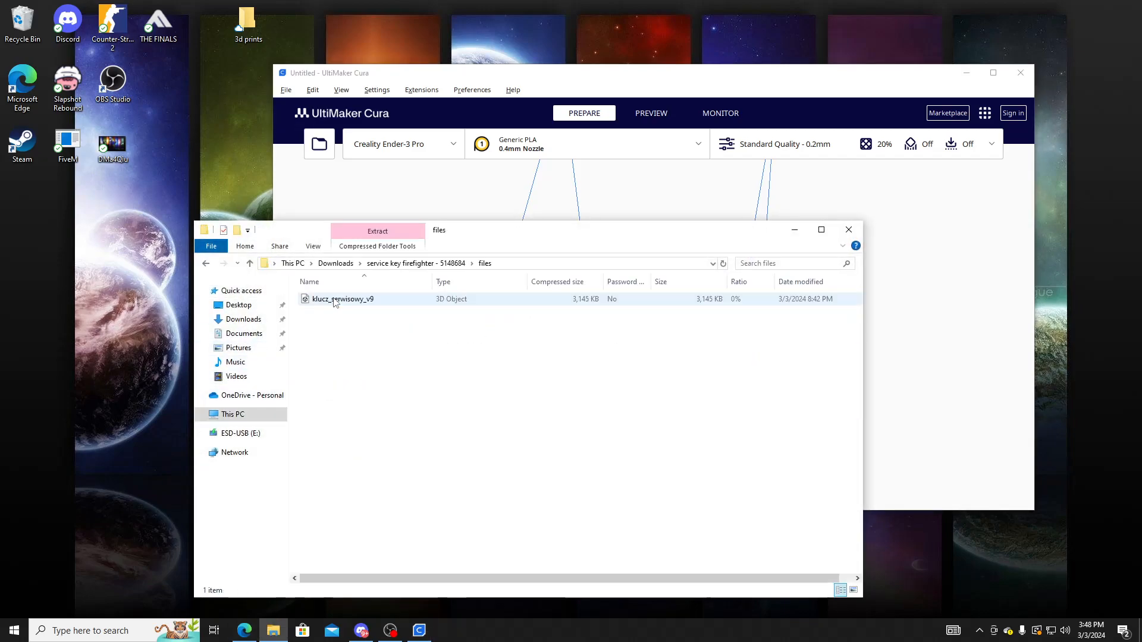
pyautogui.doubleClick(334, 301)
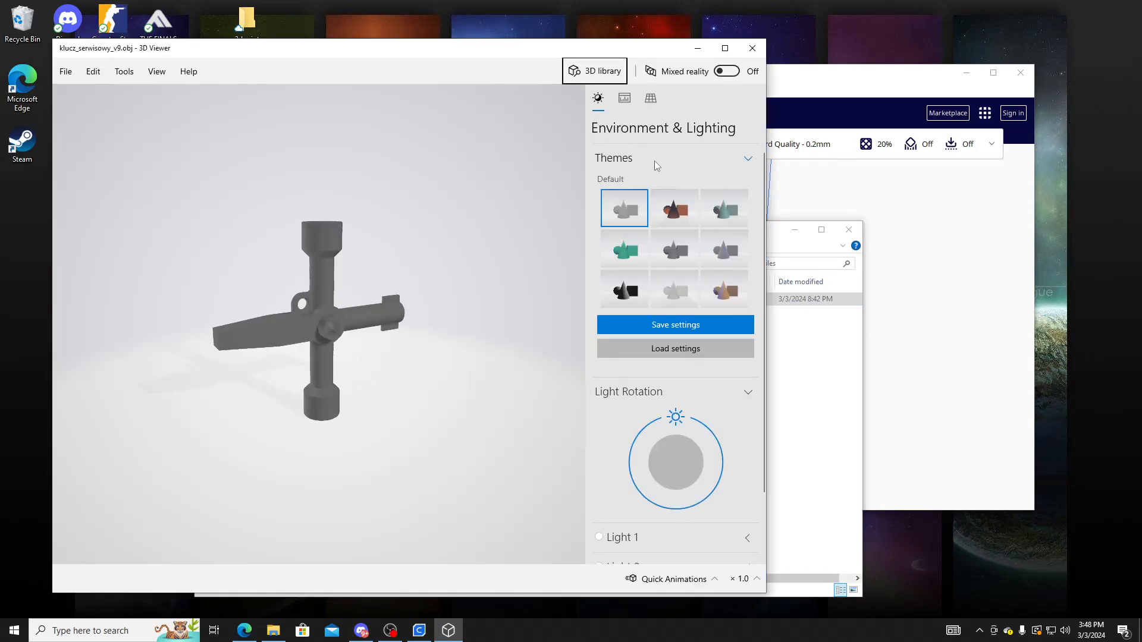
pyautogui.scroll(-3, 659, 444)
pyautogui.scroll(2, 629, 444)
pyautogui.scroll(5, 200, 222)
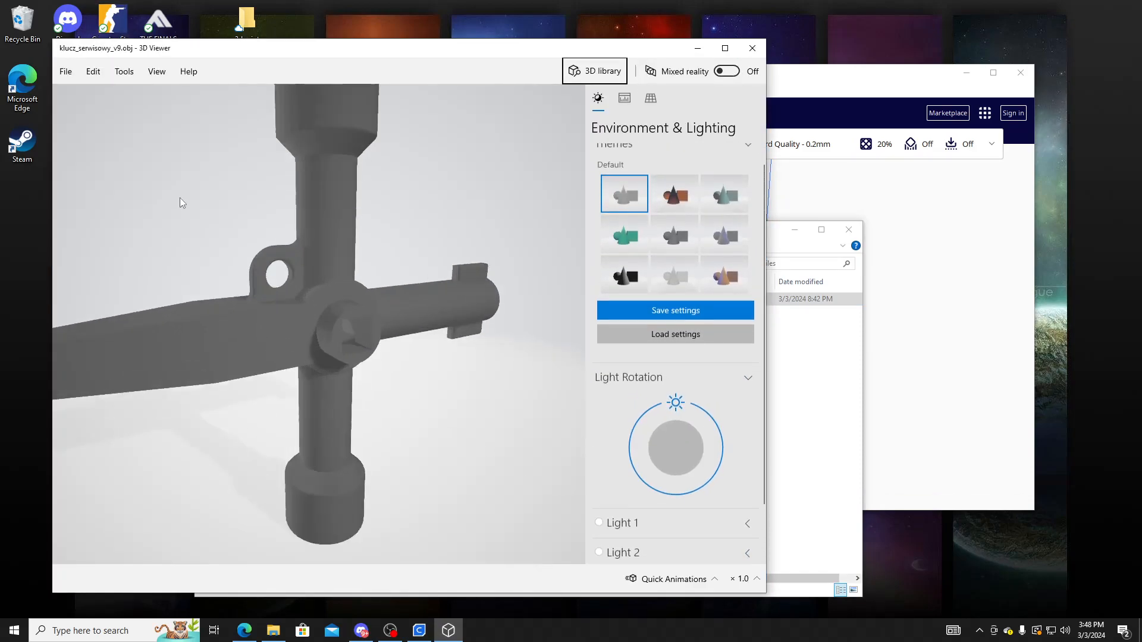
# Review 3D Viewer's file and view commands, close the viewer and minimize the folder window.
pyautogui.click(66, 72)
pyautogui.press('Right')
pyautogui.press('Left')
pyautogui.moveTo(76, 119)
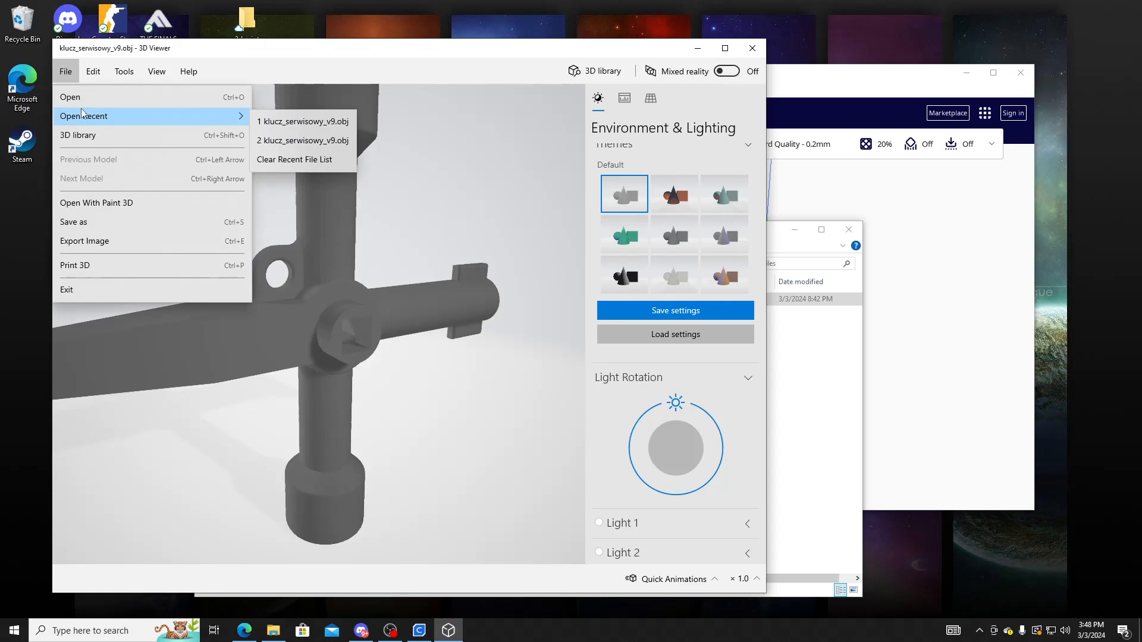
pyautogui.moveTo(167, 73)
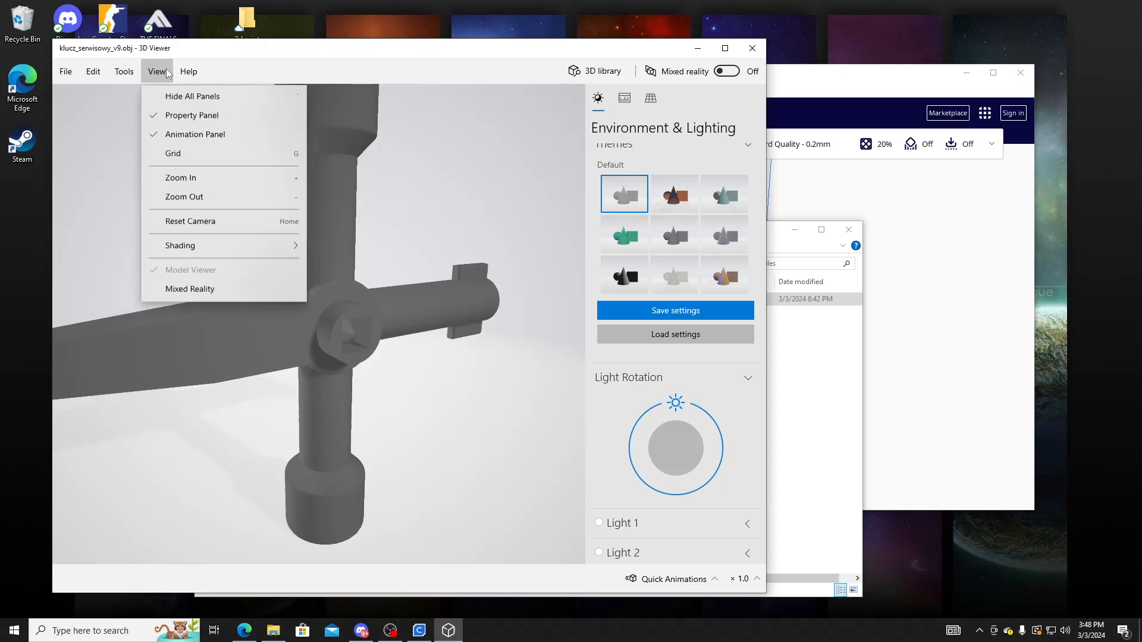
pyautogui.click(752, 48)
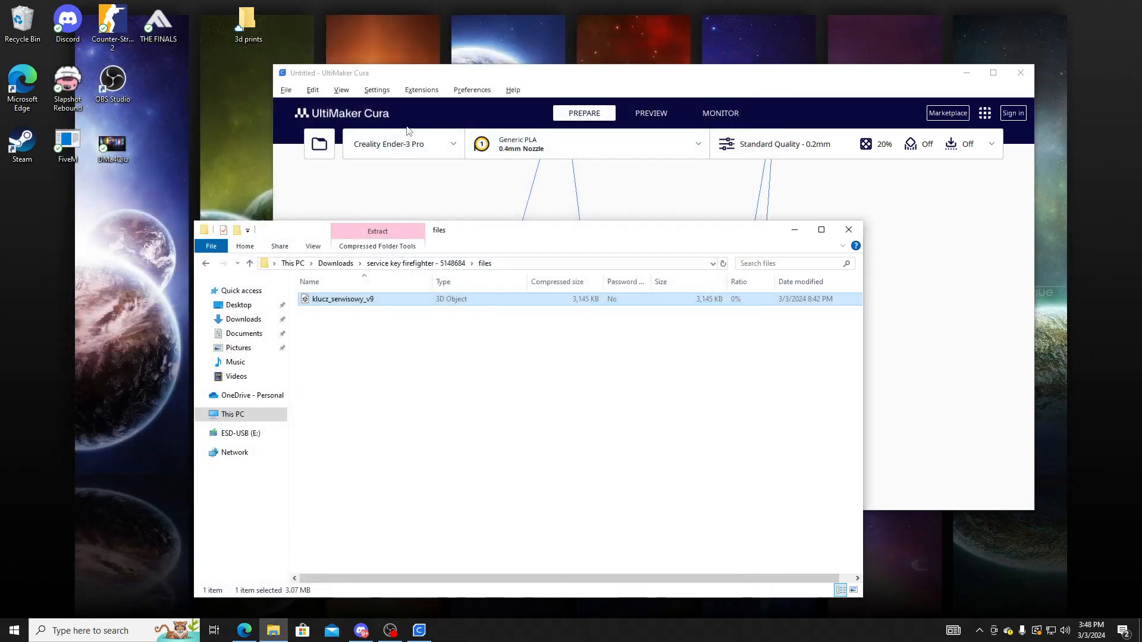
pyautogui.click(794, 229)
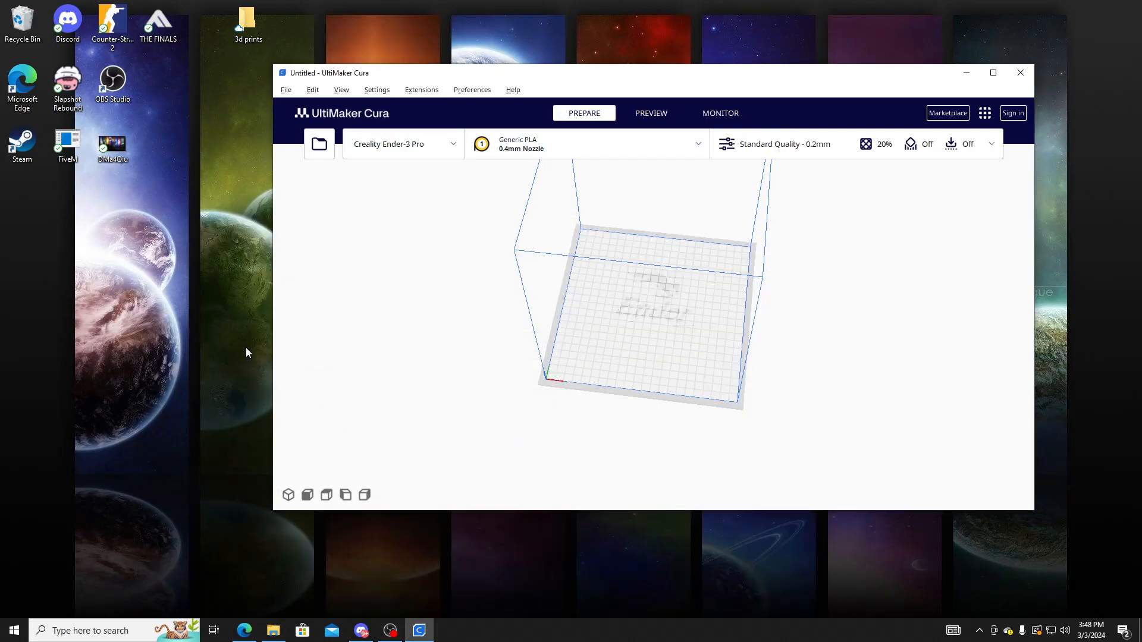
# Try to open the key model in Cura by looking for it in the Downloads and Desktop folders, and cancel.
pyautogui.click(286, 91)
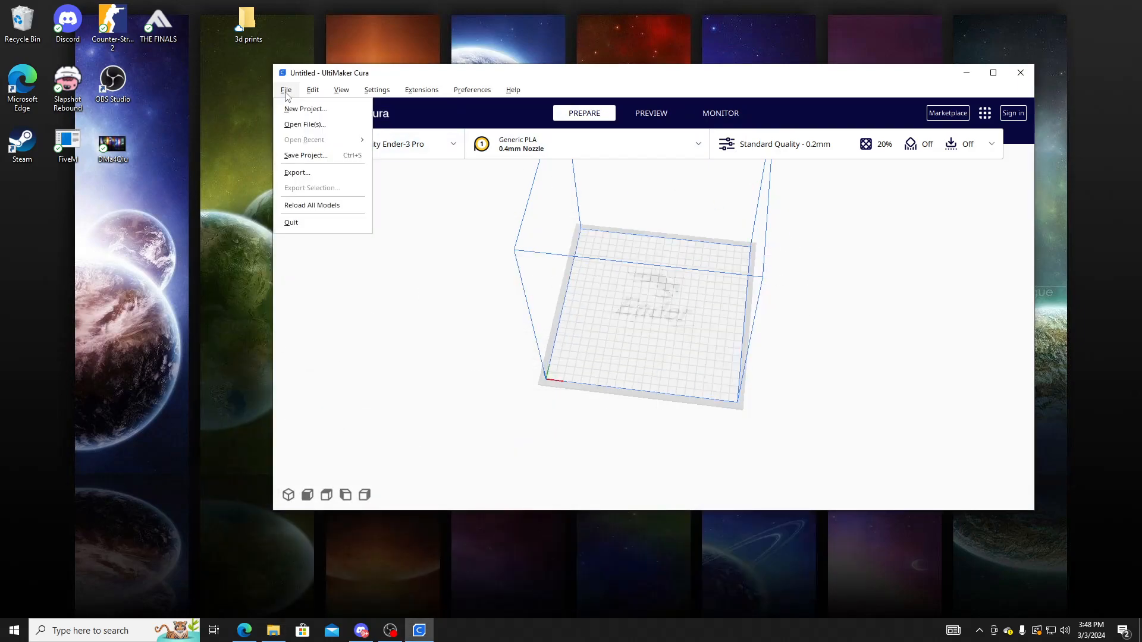
pyautogui.click(306, 124)
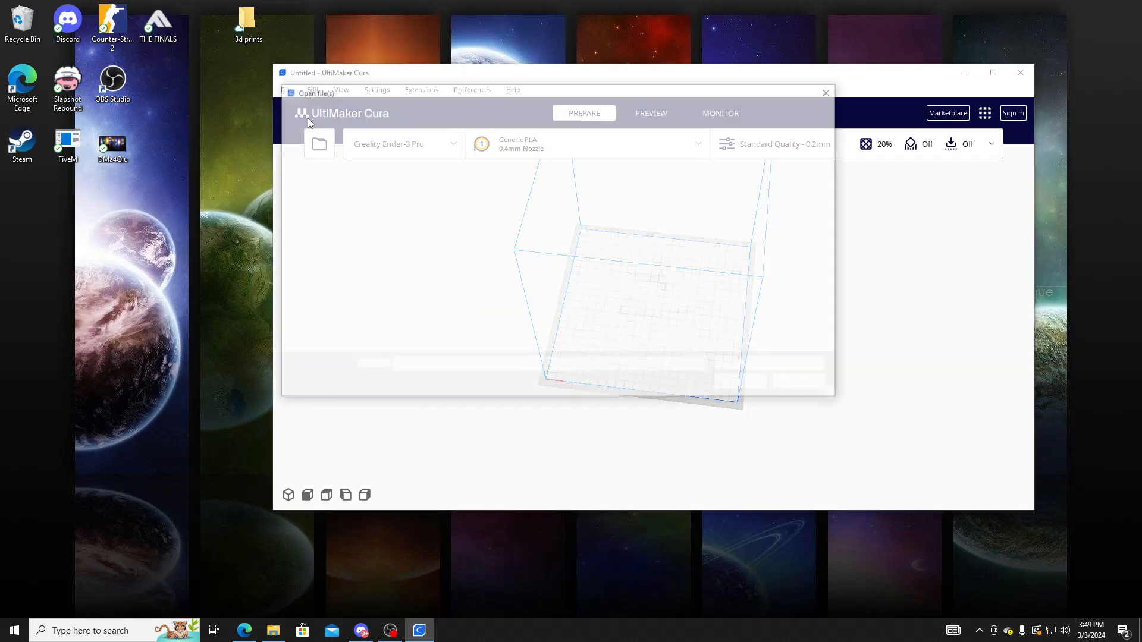
pyautogui.click(334, 185)
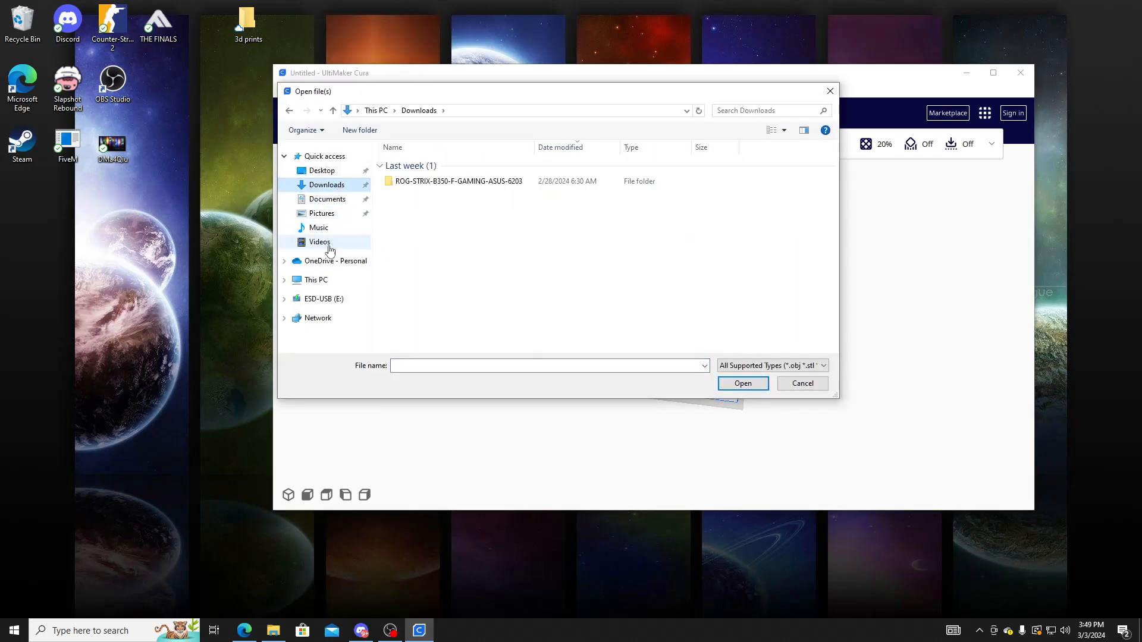
pyautogui.click(335, 173)
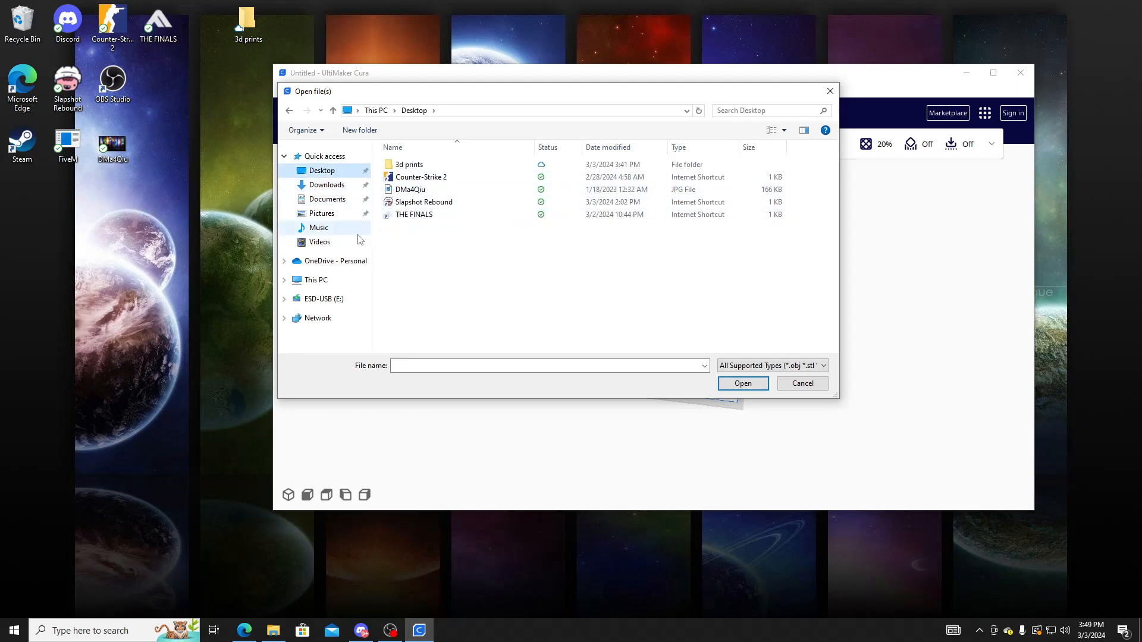
pyautogui.click(331, 280)
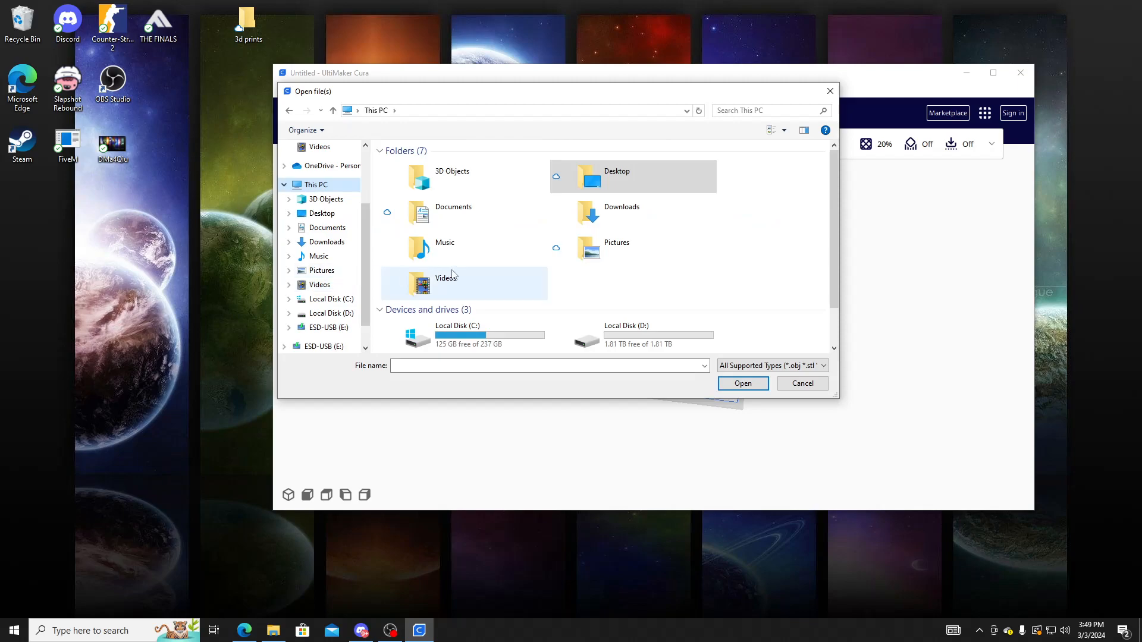
pyautogui.doubleClick(628, 211)
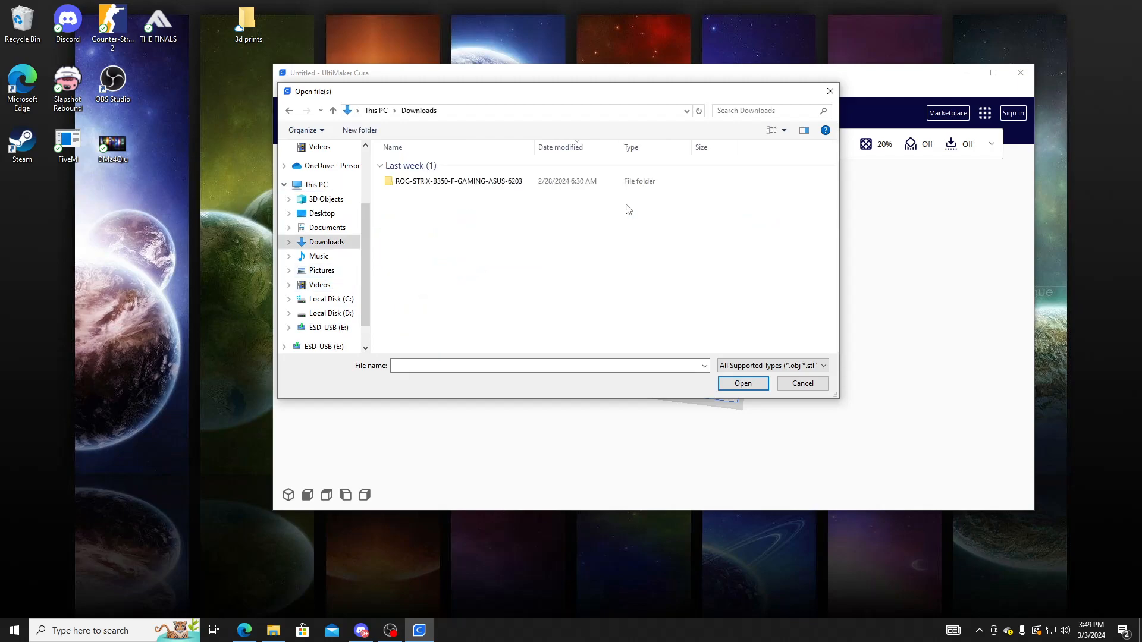
pyautogui.scroll(2, 318, 197)
pyautogui.click(332, 172)
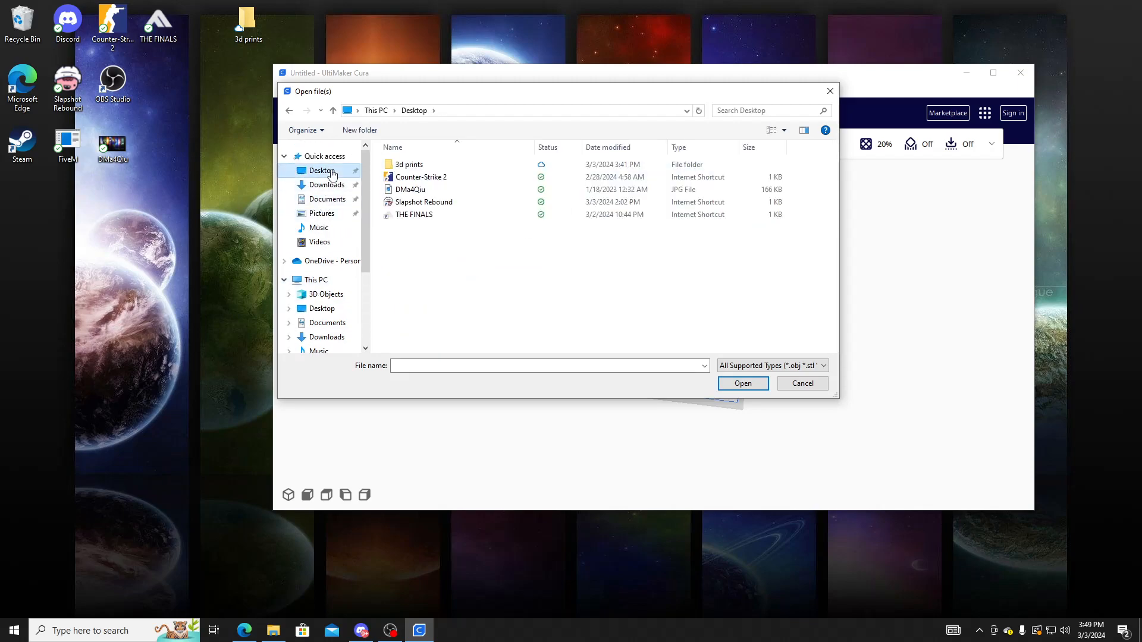
pyautogui.click(327, 185)
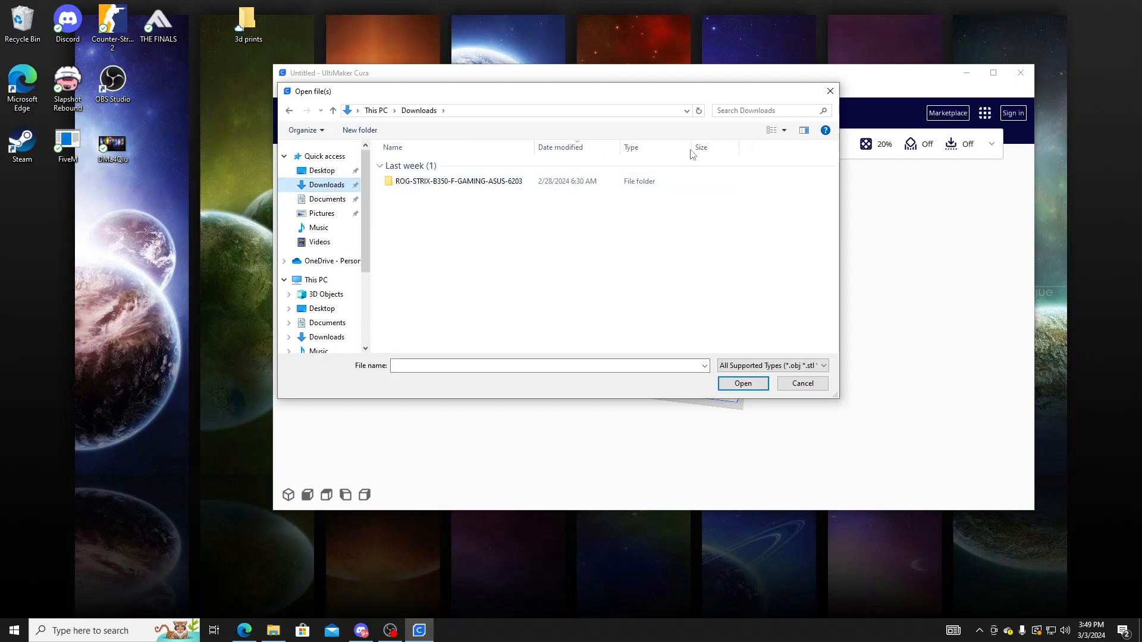
pyautogui.click(829, 91)
# Try to load klucz_serwisowy_v9 straight from the archive's folder window onto Cura's build plate.
pyautogui.click(273, 631)
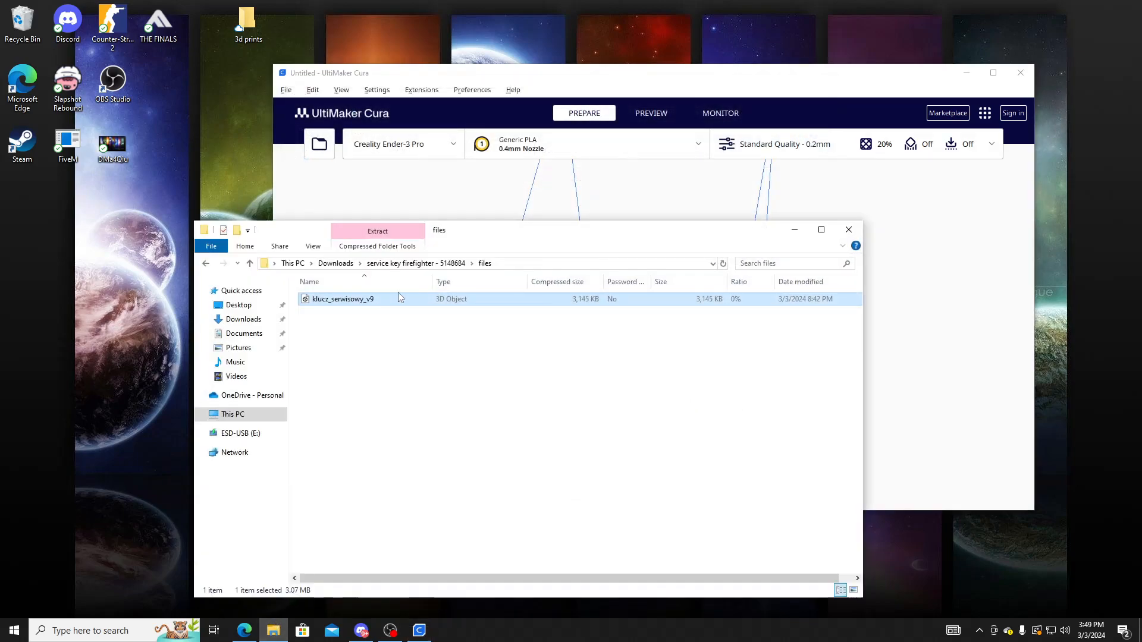
pyautogui.moveTo(502, 240); pyautogui.dragTo(363, 437)
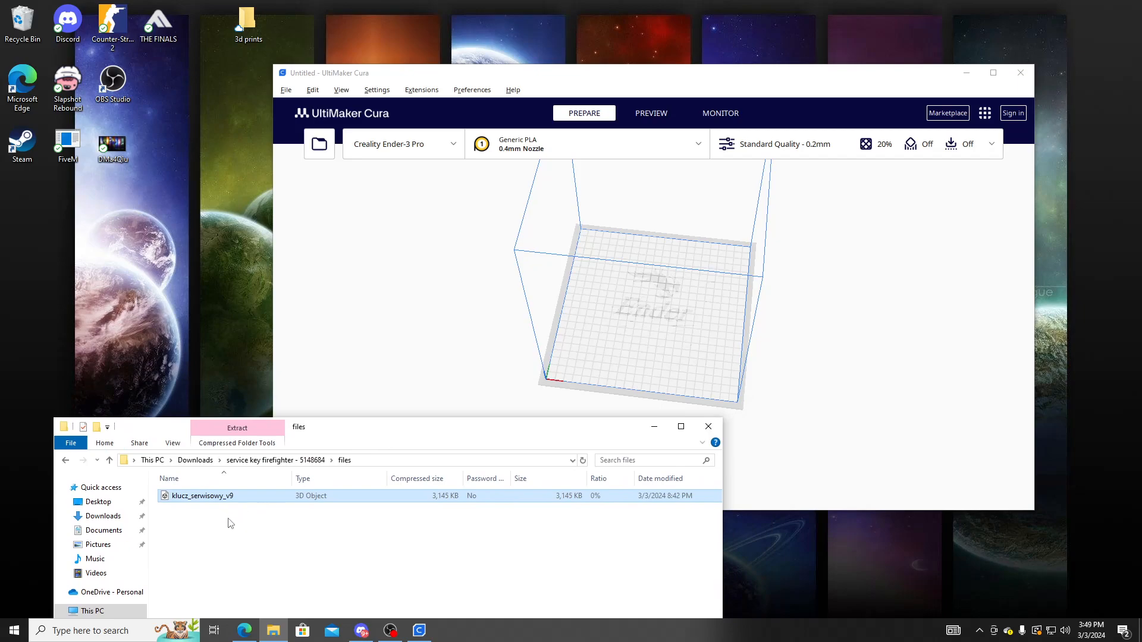
pyautogui.moveTo(208, 497); pyautogui.dragTo(633, 324)
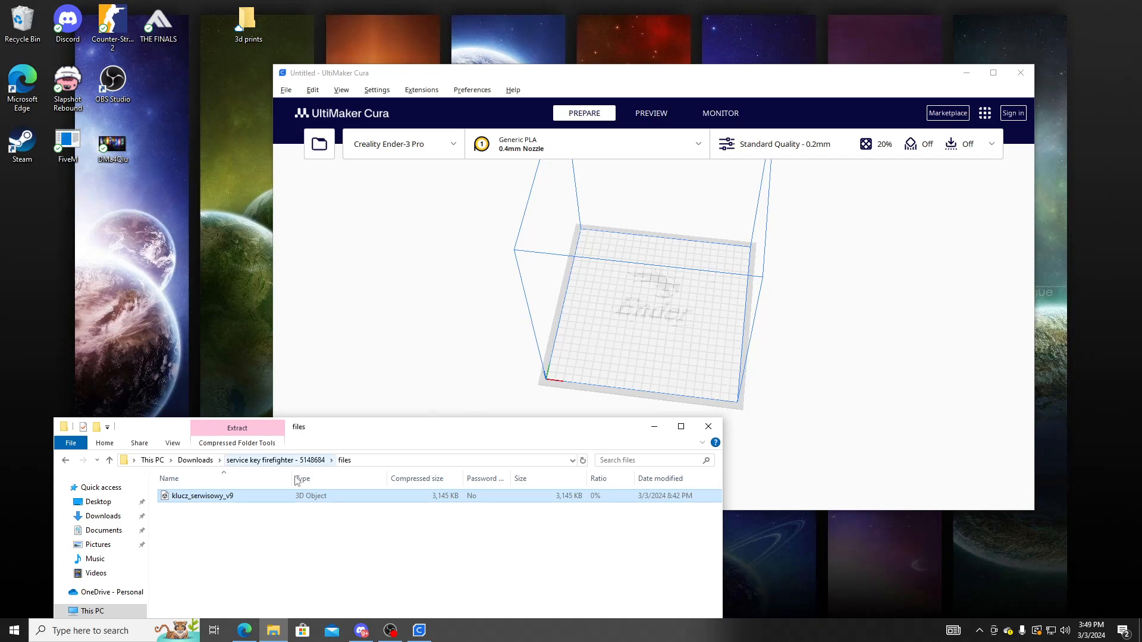
pyautogui.moveTo(381, 440); pyautogui.dragTo(497, 293)
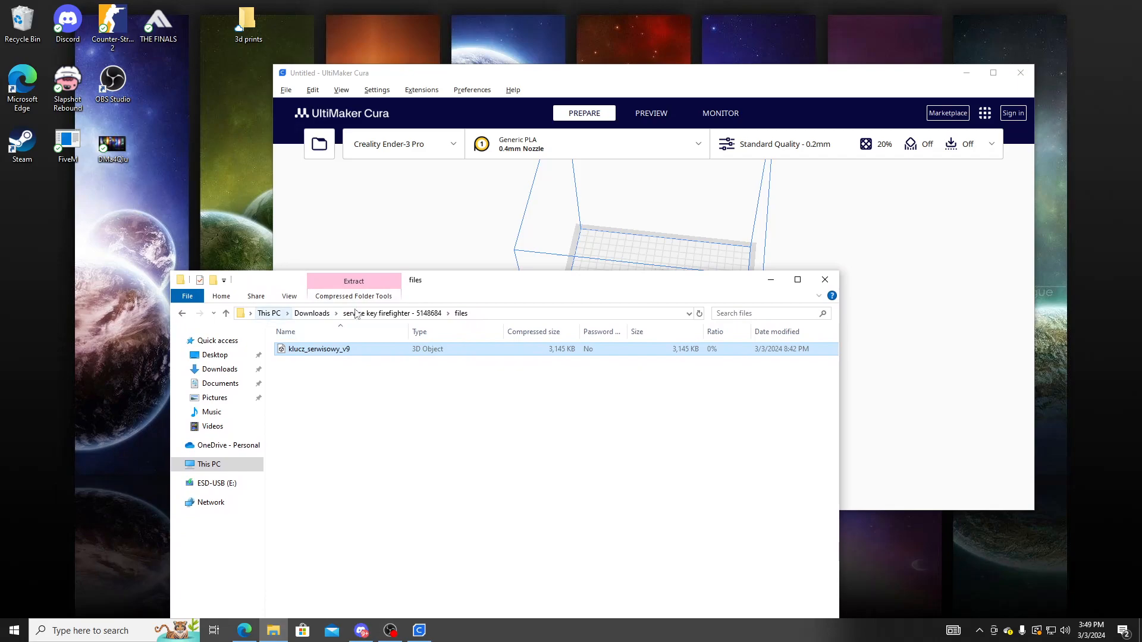
# Try to open the key model in Cura by browsing the PC's Downloads folder, and cancel.
pyautogui.click(286, 90)
pyautogui.click(305, 125)
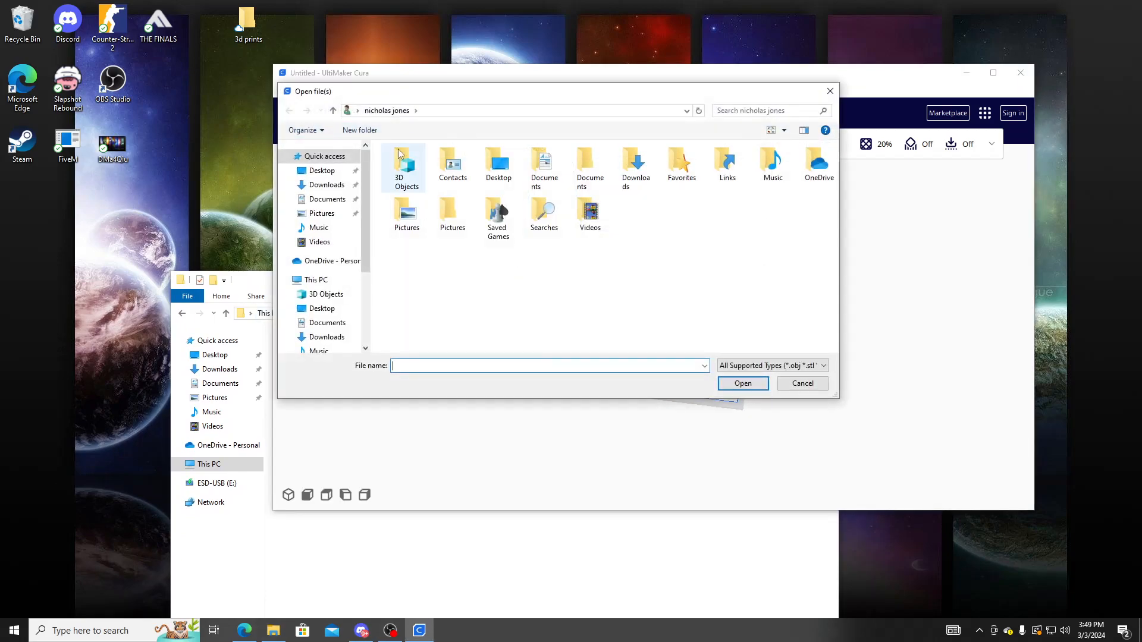
pyautogui.click(317, 281)
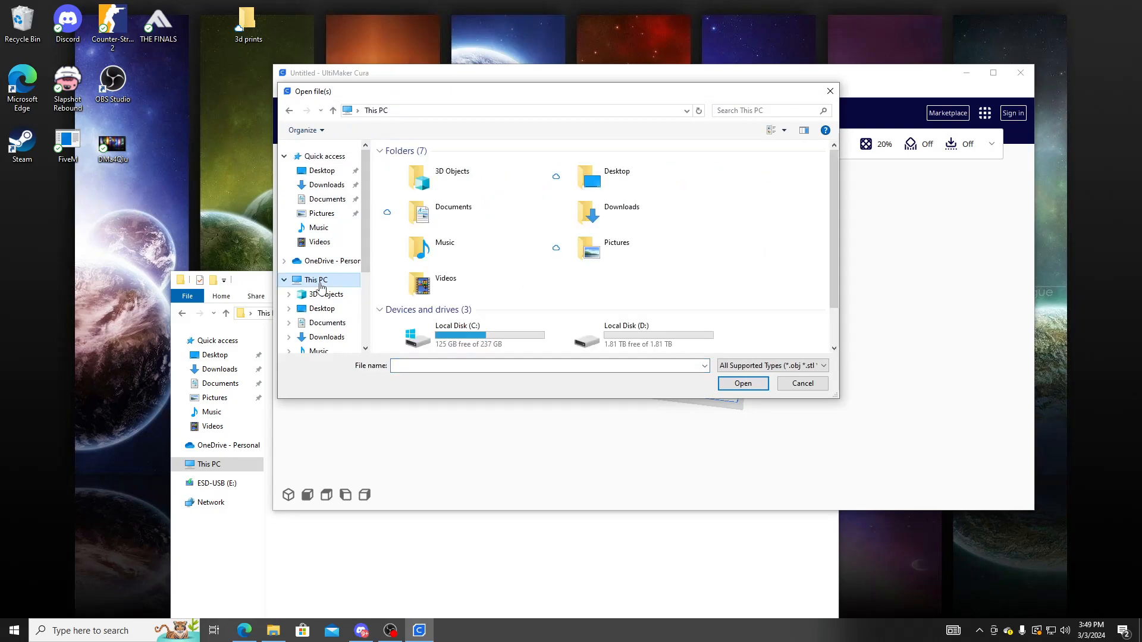
pyautogui.doubleClick(623, 218)
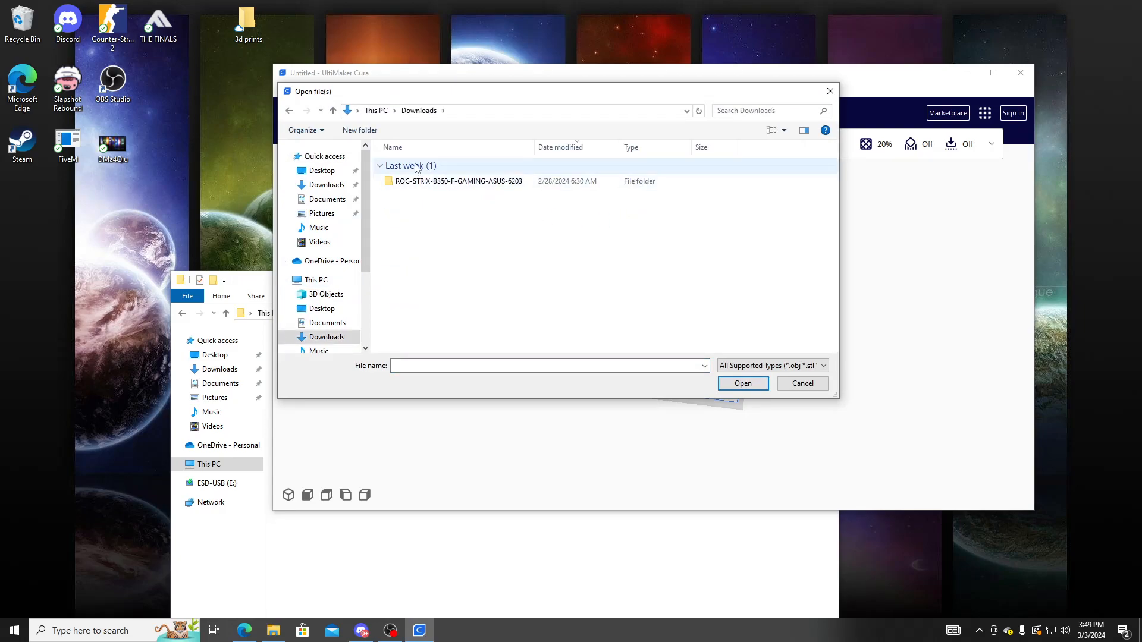
pyautogui.scroll(-3, 329, 303)
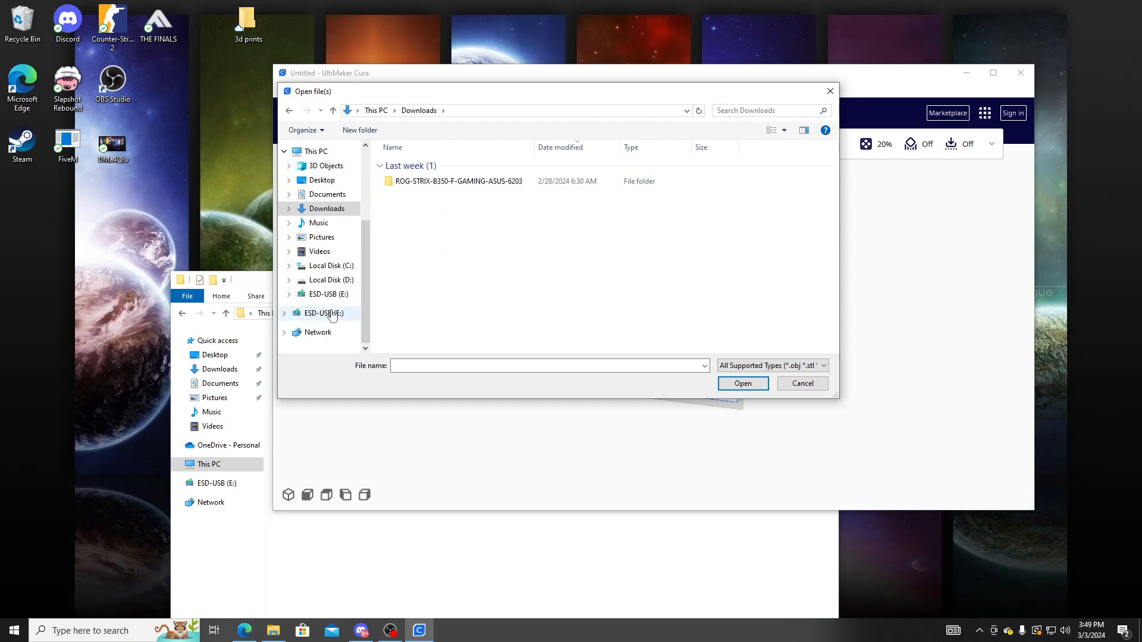
pyautogui.scroll(2, 332, 321)
pyautogui.scroll(2, 316, 273)
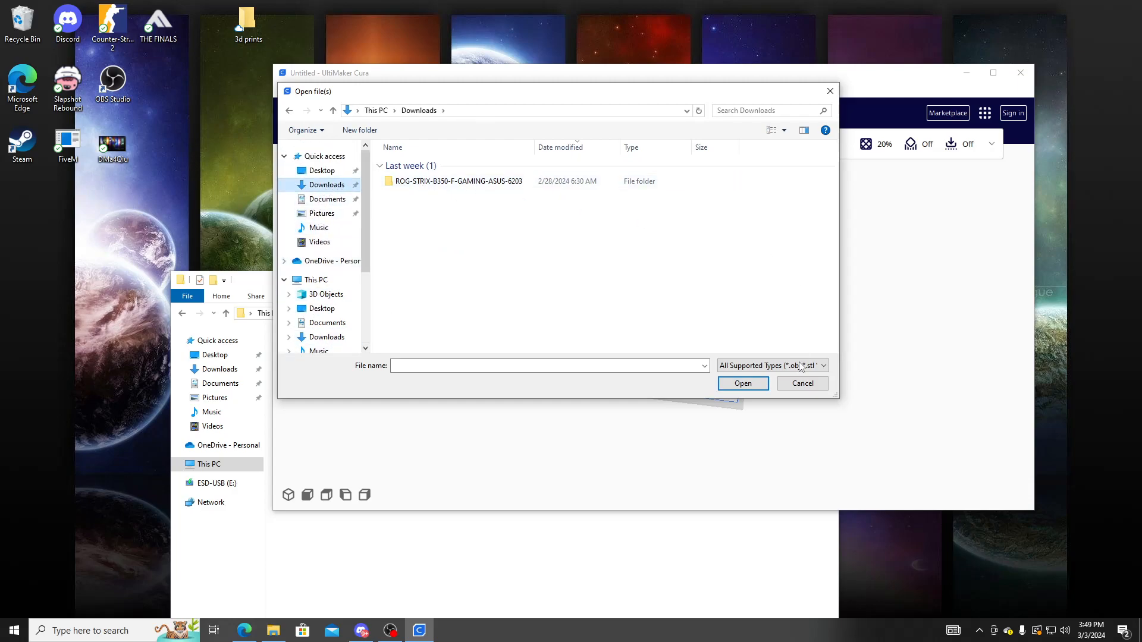
pyautogui.click(800, 384)
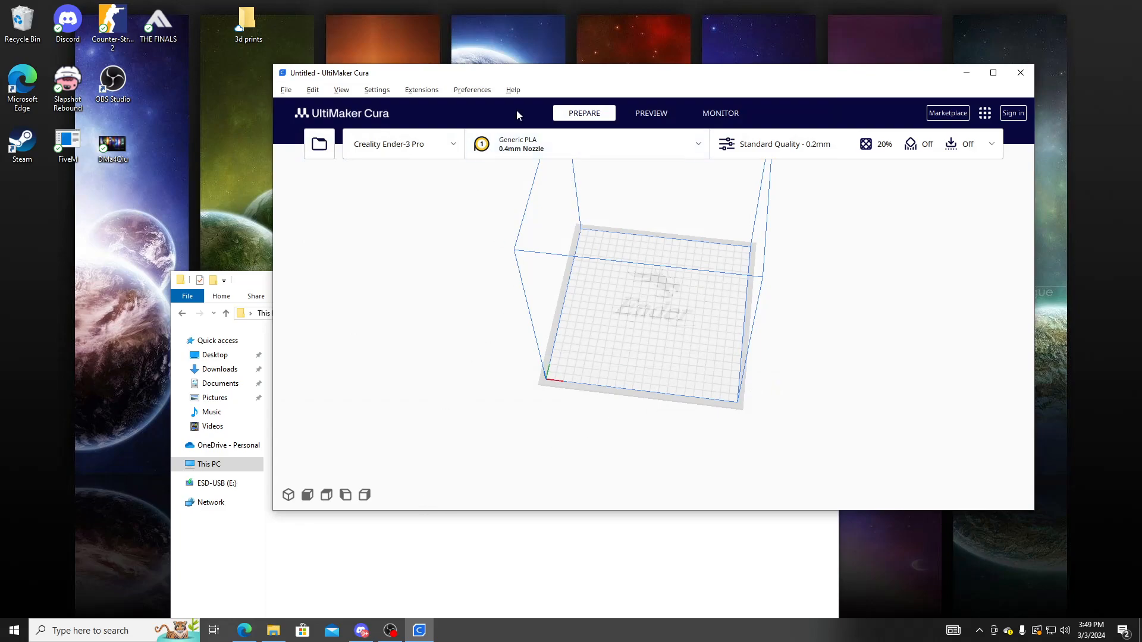
# Move the Cura window aside and try to load klucz_serwisowy_v9 from the archive folder onto the build plate.
pyautogui.moveTo(569, 76); pyautogui.dragTo(780, 43)
pyautogui.moveTo(309, 351); pyautogui.dragTo(849, 306)
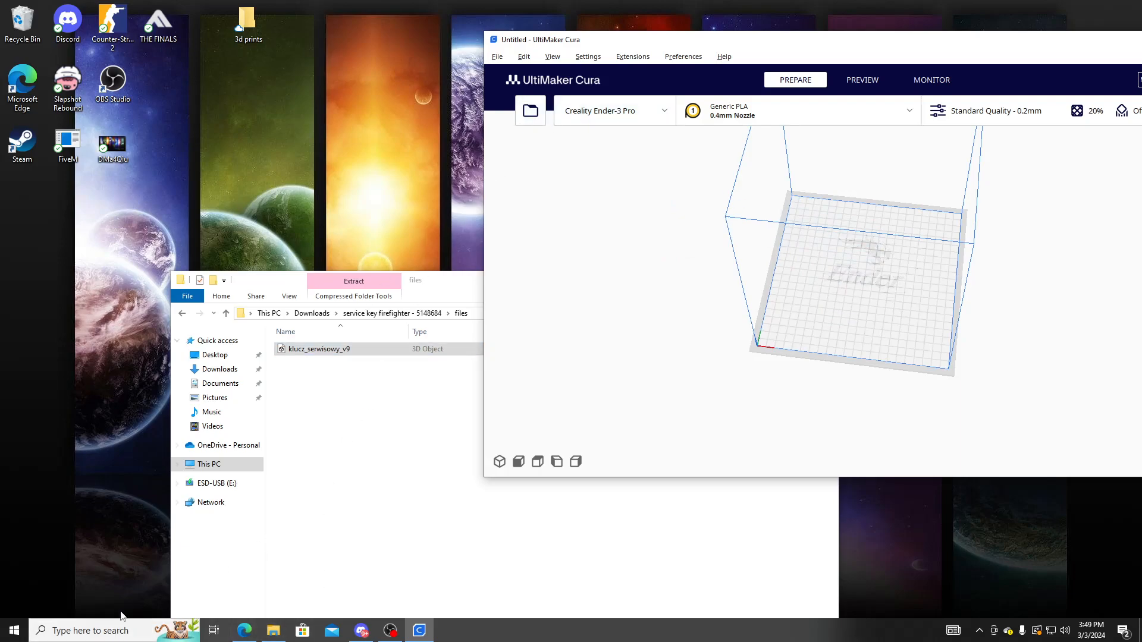
# Find 3D Viewer through the Windows search and uninstall it.
pyautogui.click(115, 631)
pyautogui.write('3d')
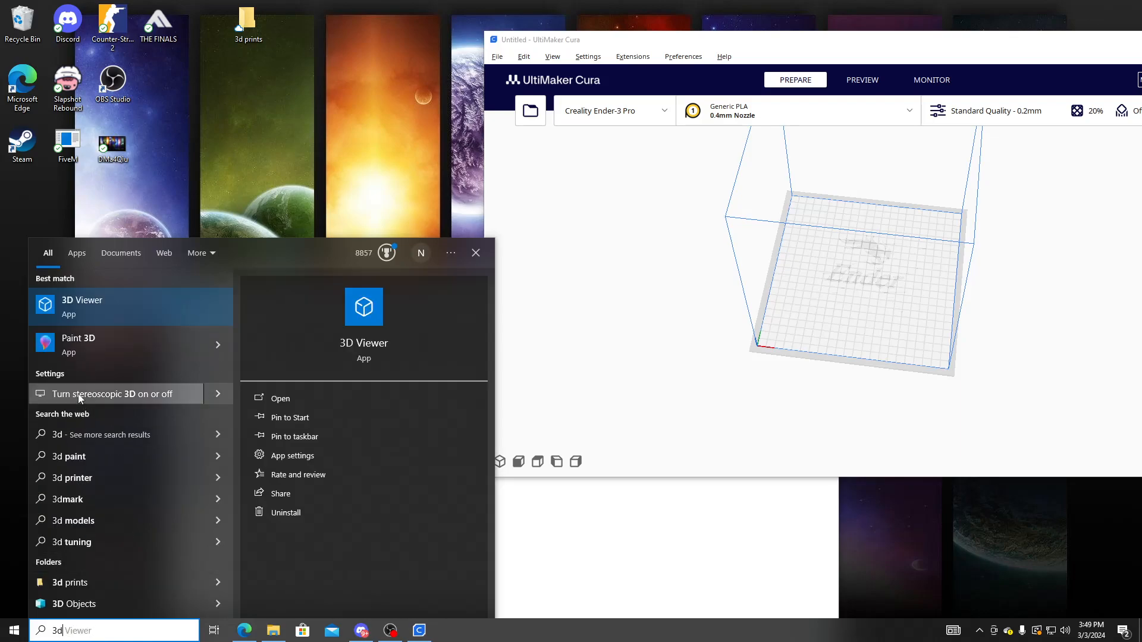
pyautogui.rightClick(84, 315)
pyautogui.click(111, 425)
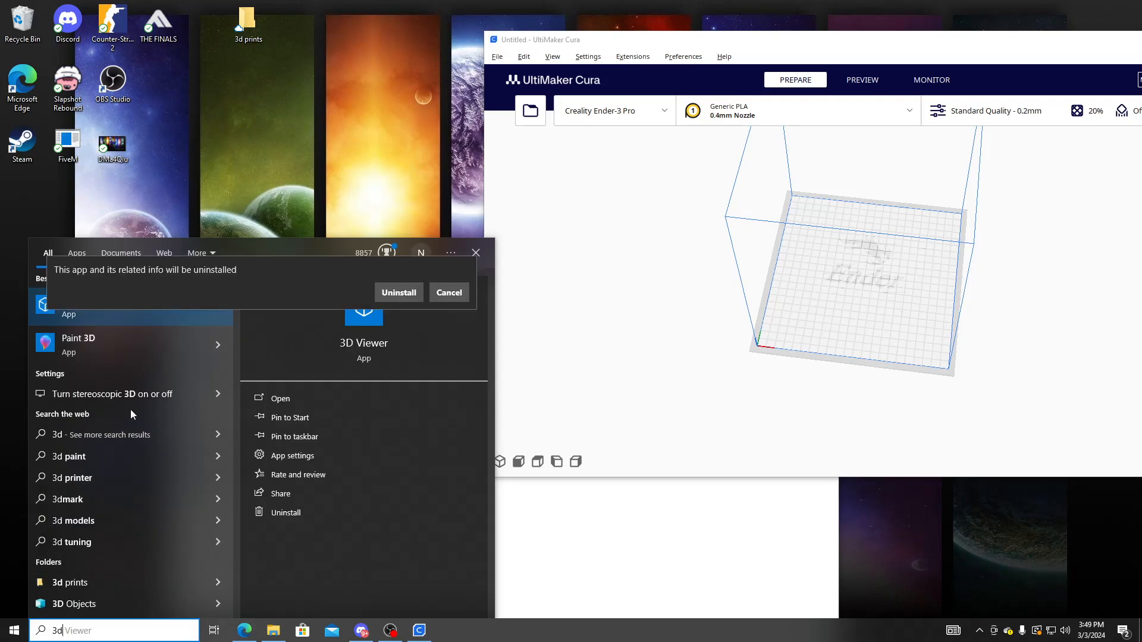
pyautogui.click(402, 288)
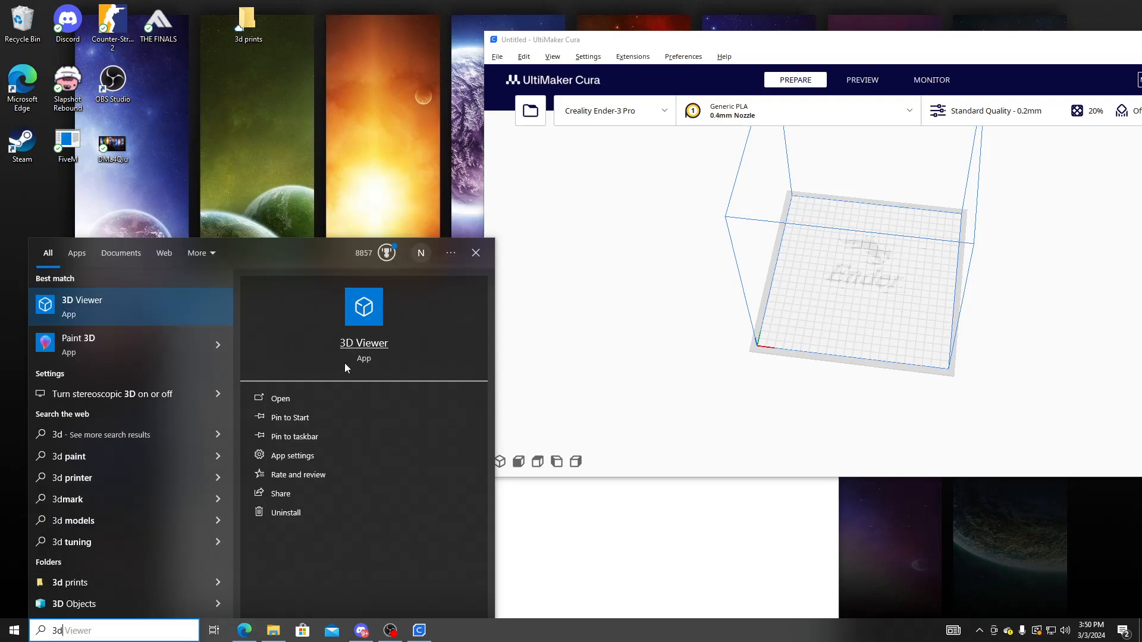
pyautogui.click(294, 514)
pyautogui.click(390, 296)
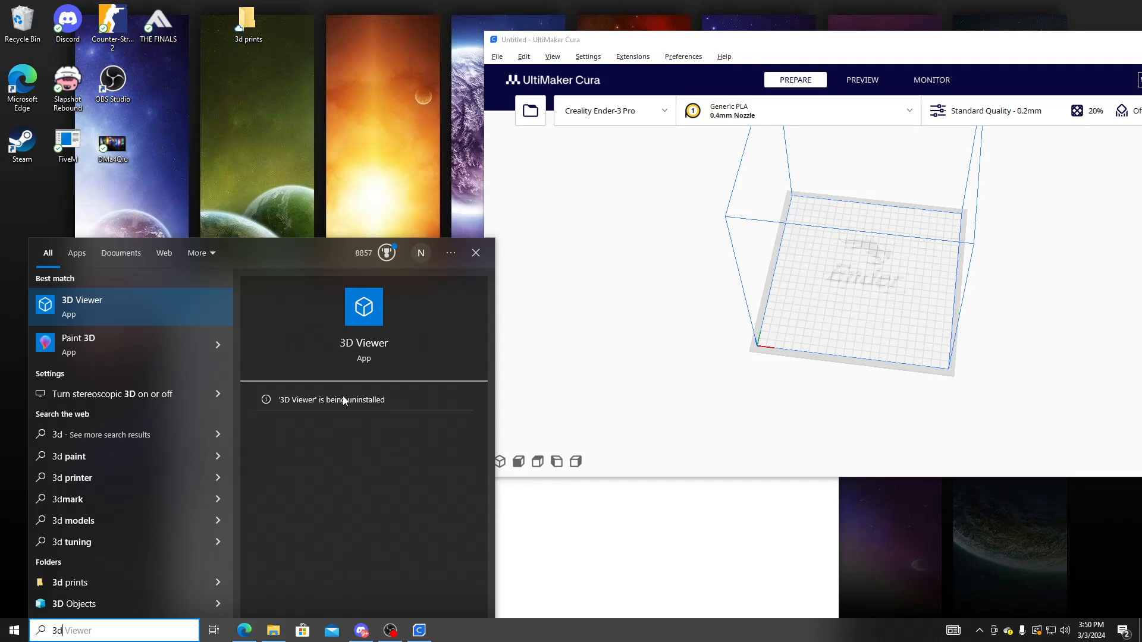
# Try to open klucz_serwisowy_v9 from the archive in Paint 3D with its texture, cancel the import and close Paint 3D.
pyautogui.click(273, 630)
pyautogui.doubleClick(326, 350)
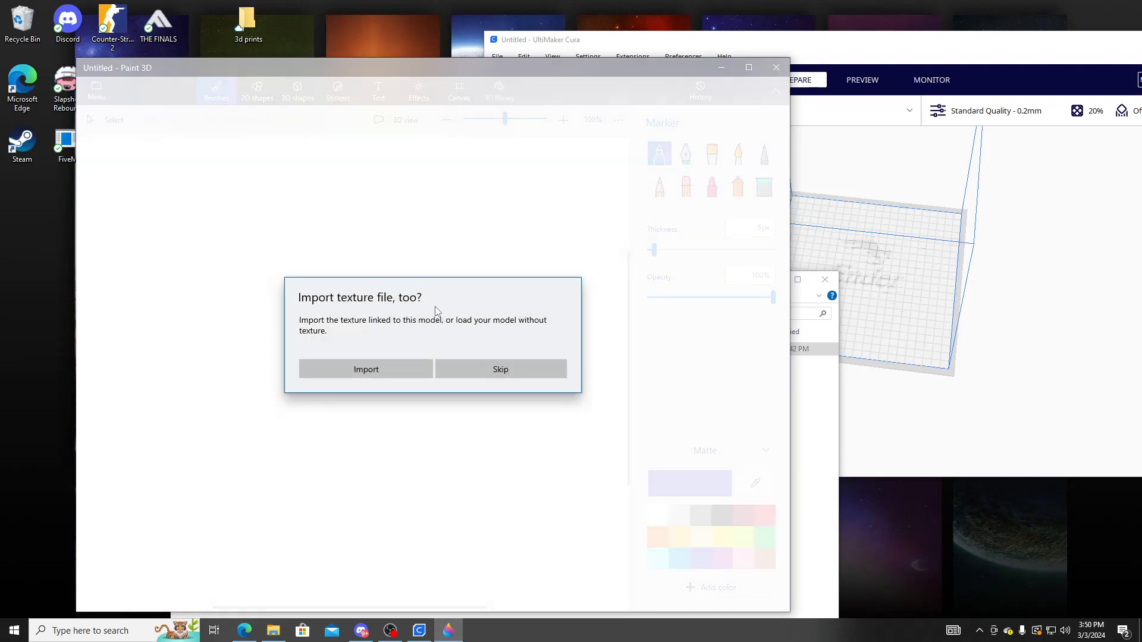
pyautogui.click(402, 370)
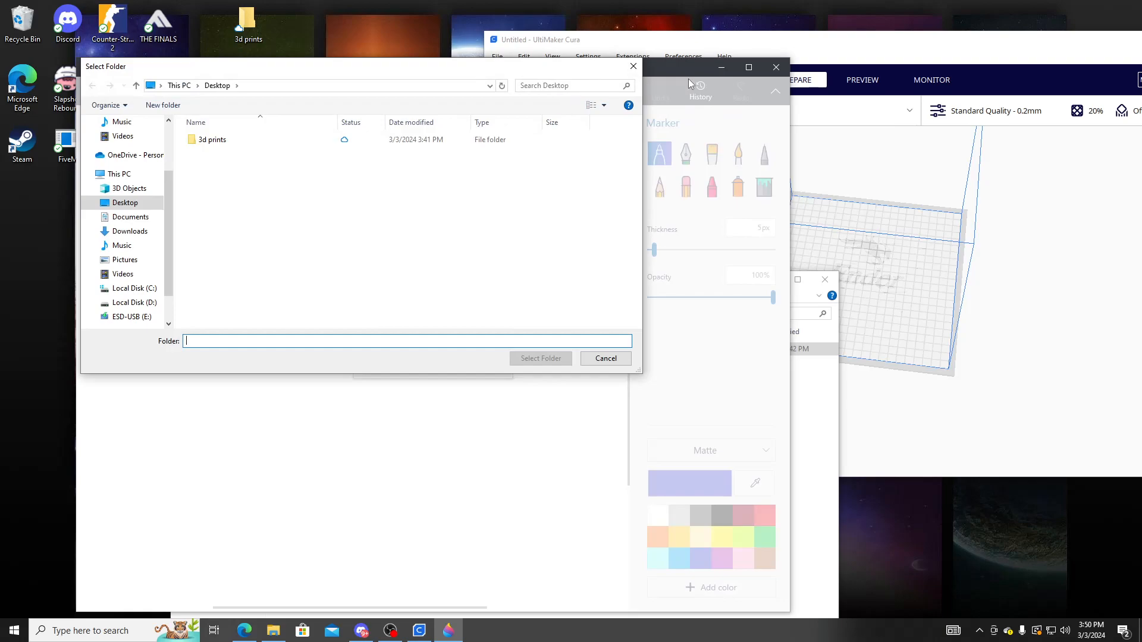
pyautogui.click(633, 66)
pyautogui.click(776, 67)
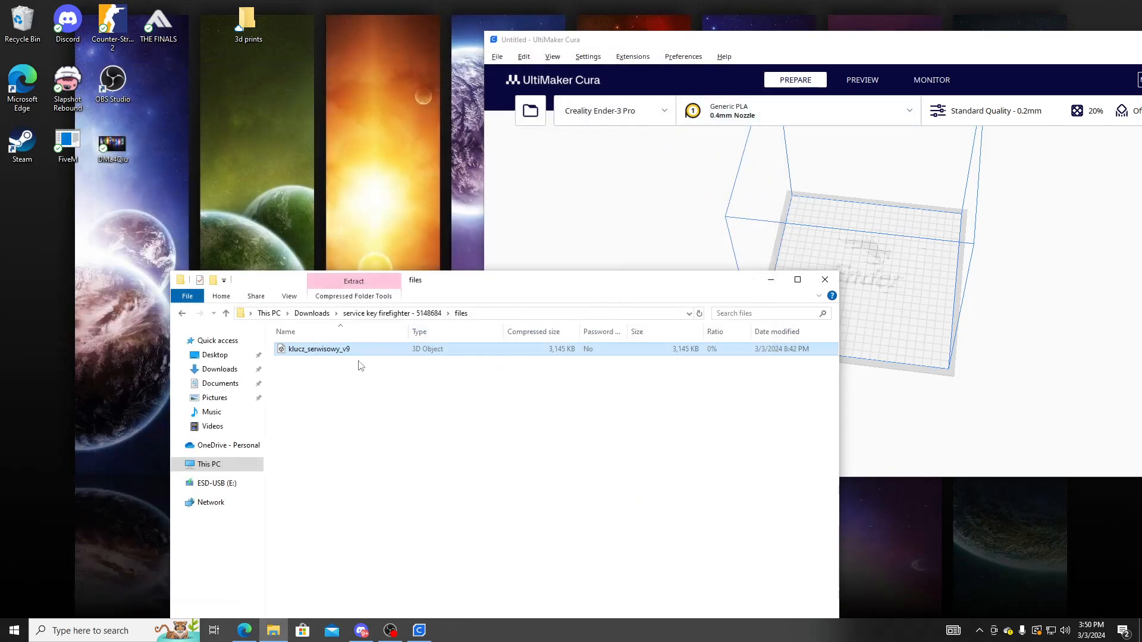
# Copy klucz_serwisowy_v9 from the archive to the desktop and close the folder window.
pyautogui.moveTo(320, 350); pyautogui.dragTo(883, 261)
pyautogui.moveTo(331, 355); pyautogui.dragTo(216, 125)
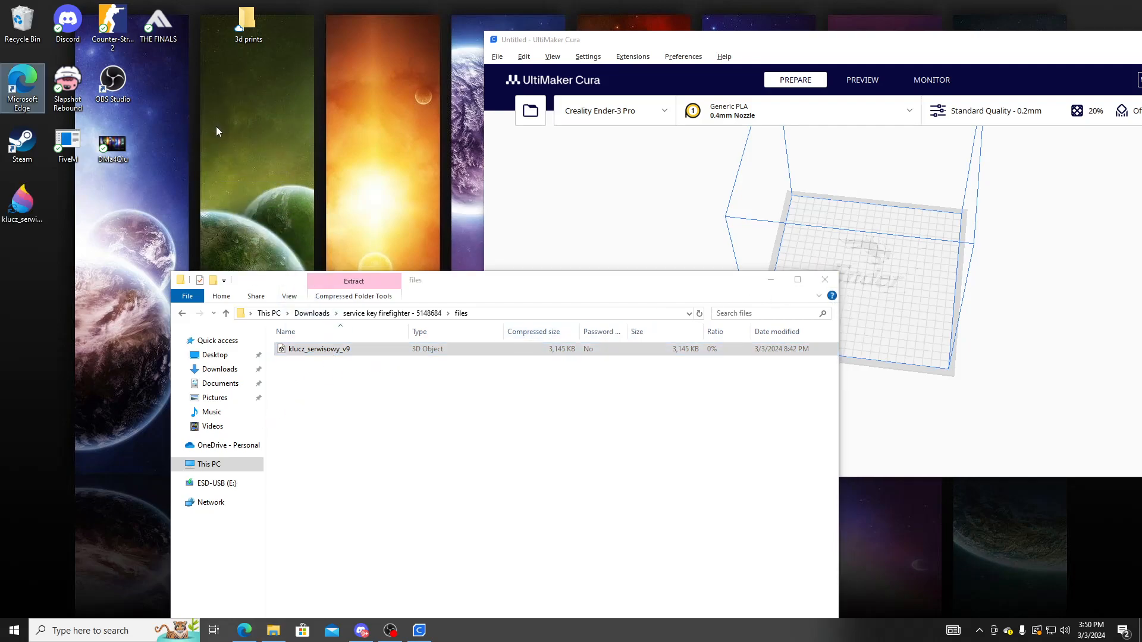
pyautogui.click(825, 279)
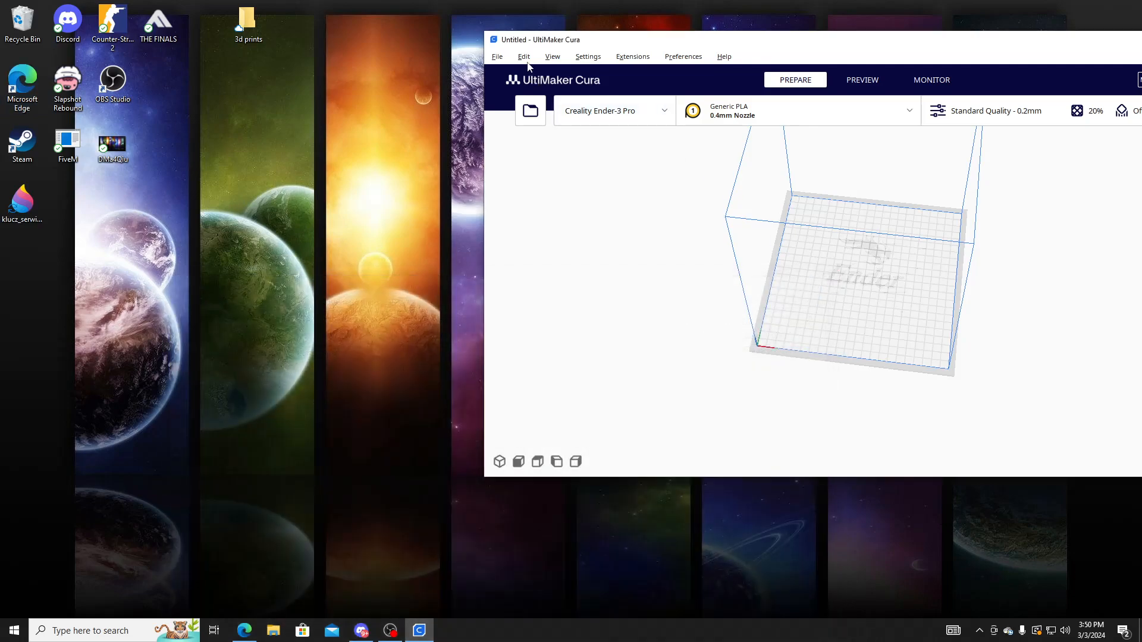
# Open klucz_serwisowy_v9 from the Desktop folder in Cura.
pyautogui.click(499, 57)
pyautogui.click(518, 81)
pyautogui.click(500, 58)
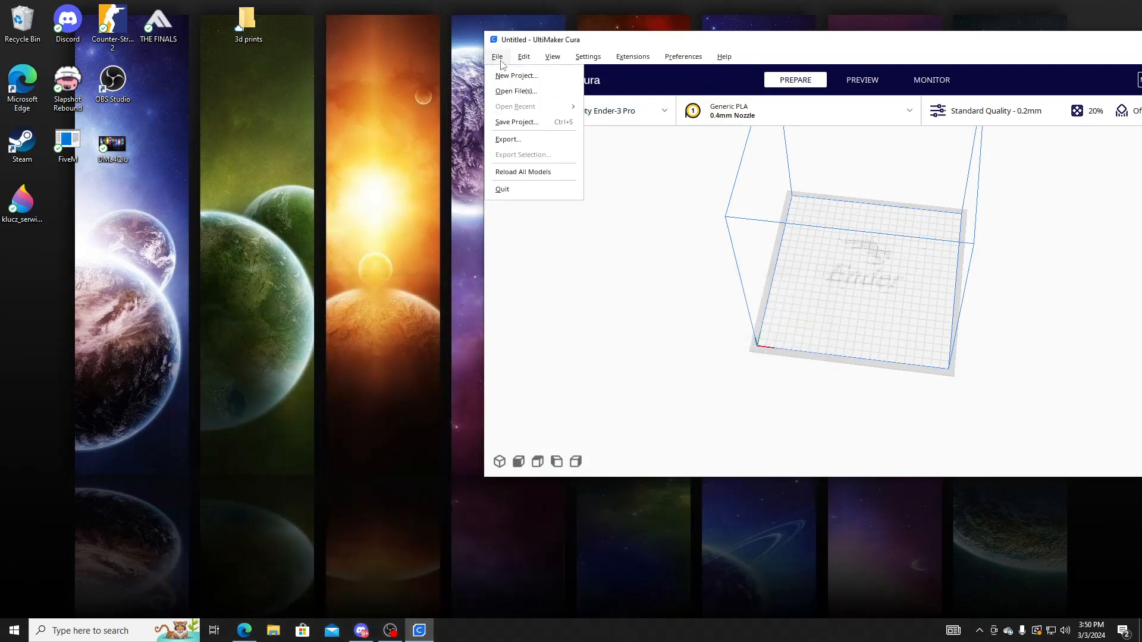
pyautogui.click(506, 90)
pyautogui.click(547, 138)
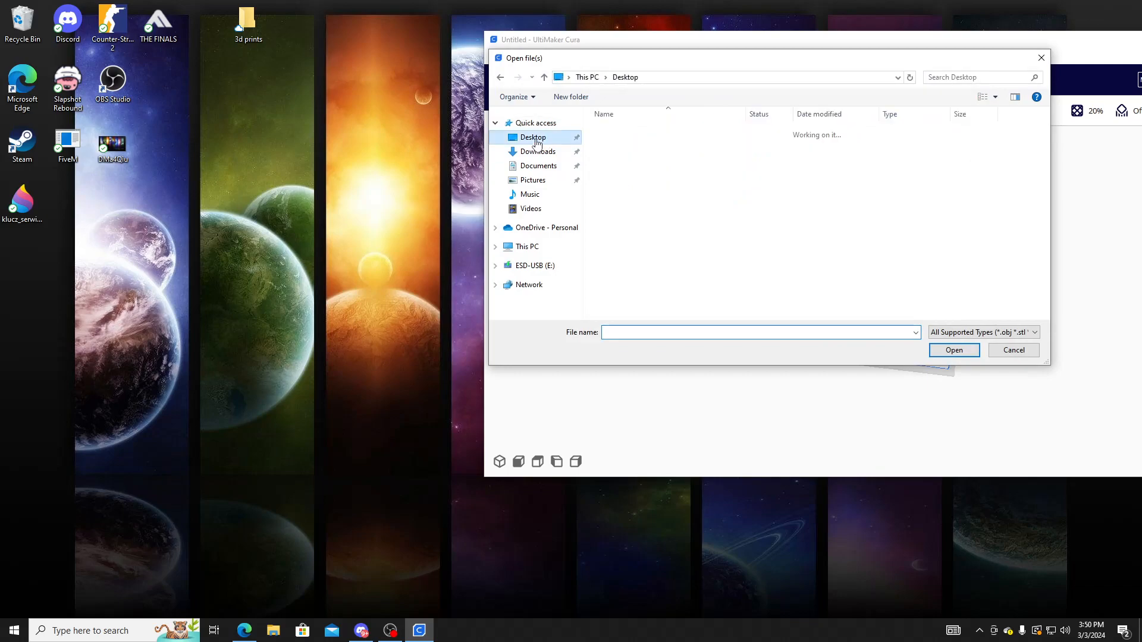
pyautogui.click(636, 169)
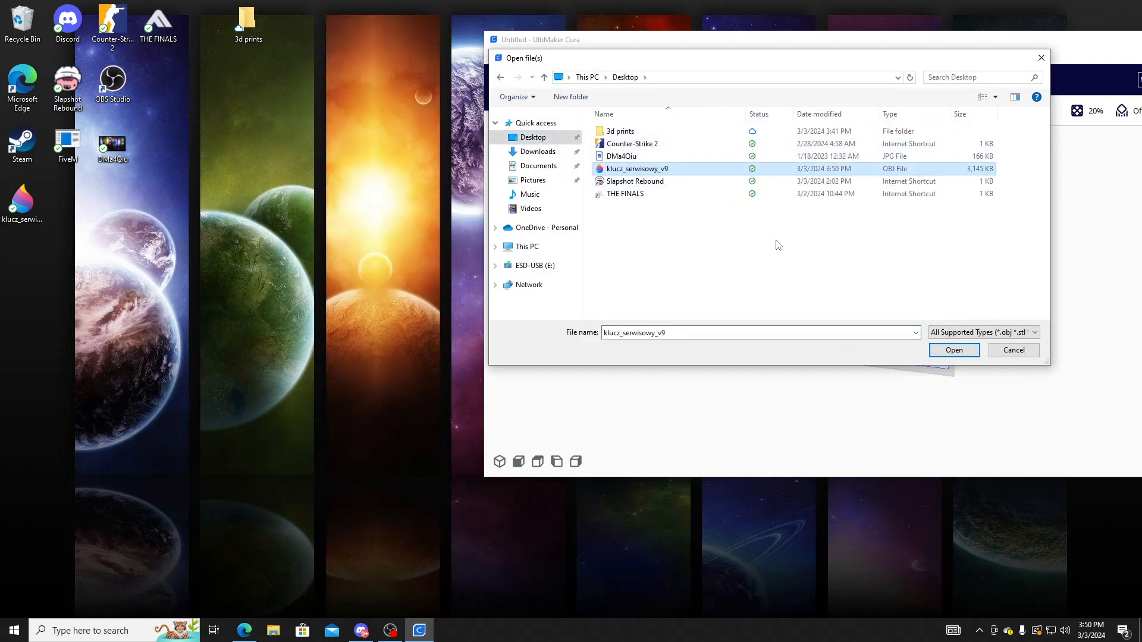
pyautogui.click(951, 350)
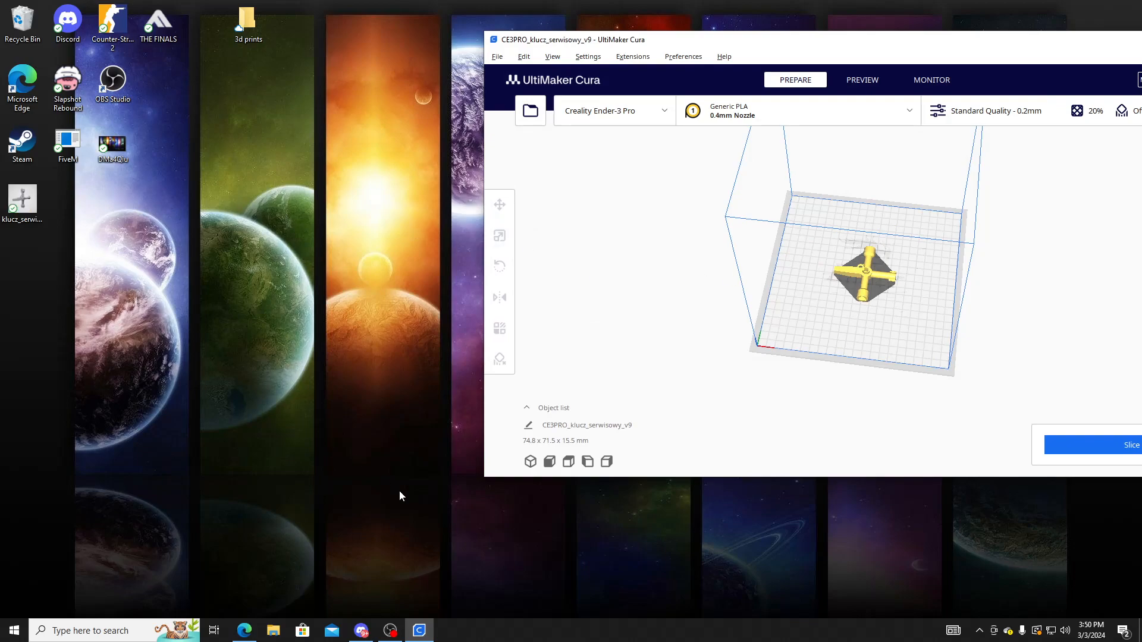
# Rename the 3d prints desktop folder as "3d prints before slice" and put the key model file into it.
pyautogui.moveTo(246, 23); pyautogui.dragTo(202, 207)
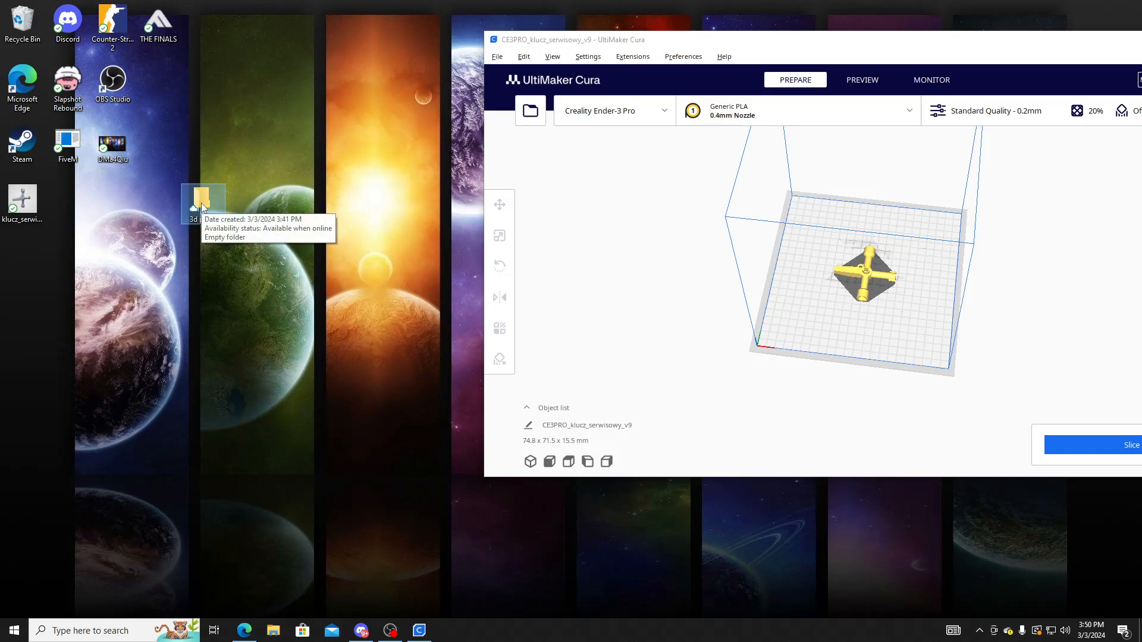
pyautogui.rightClick(201, 205)
pyautogui.click(235, 473)
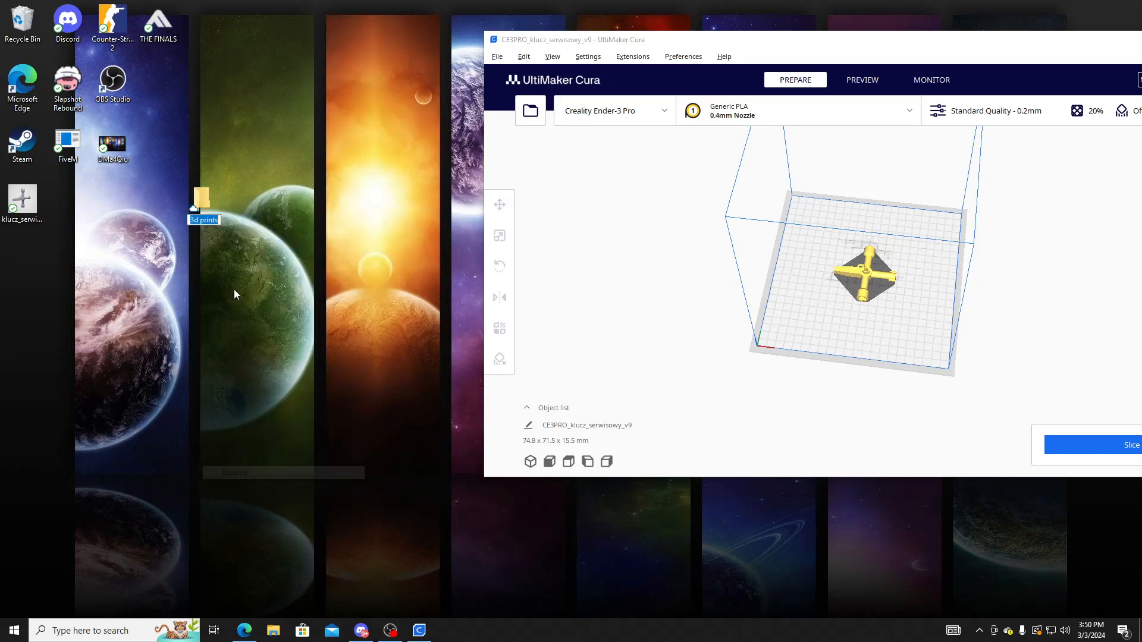
pyautogui.press('Right')
pyautogui.write('before slice')
pyautogui.press('Return')
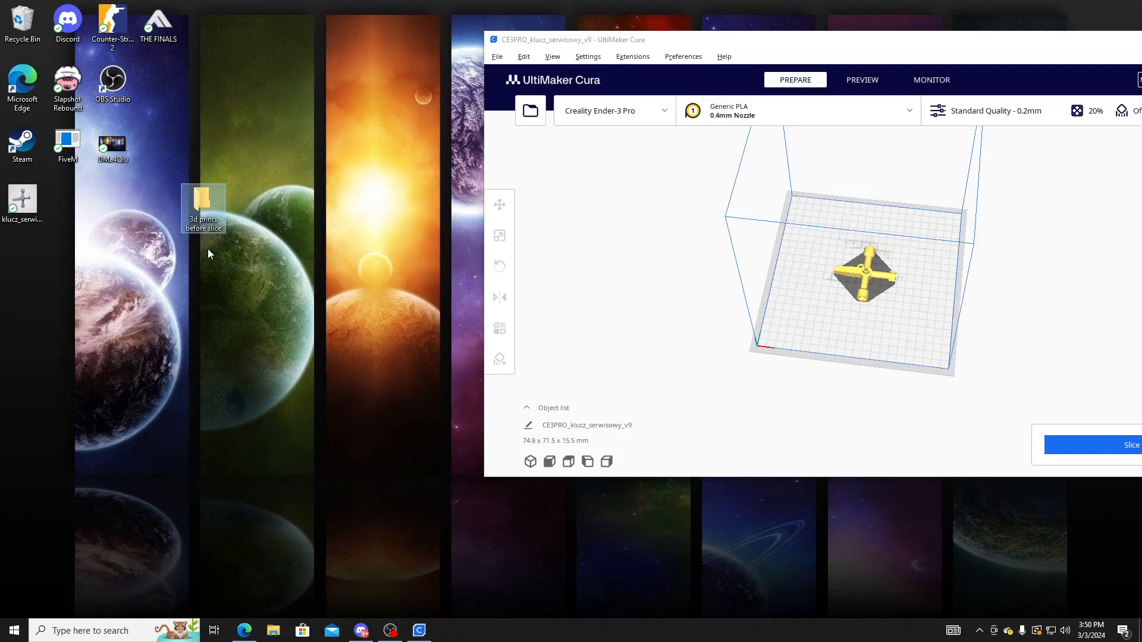
pyautogui.moveTo(22, 199); pyautogui.dragTo(32, 177)
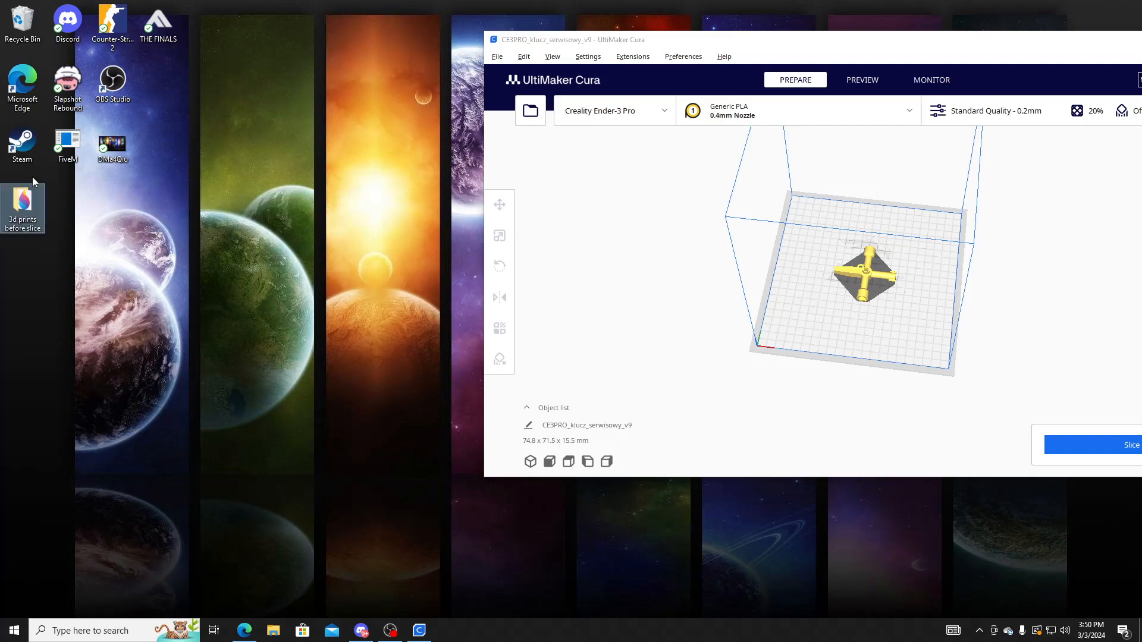
# Maximize the Cura window, look over the key on the build plate and slice it.
pyautogui.moveTo(978, 38); pyautogui.dragTo(654, 72)
pyautogui.click(893, 73)
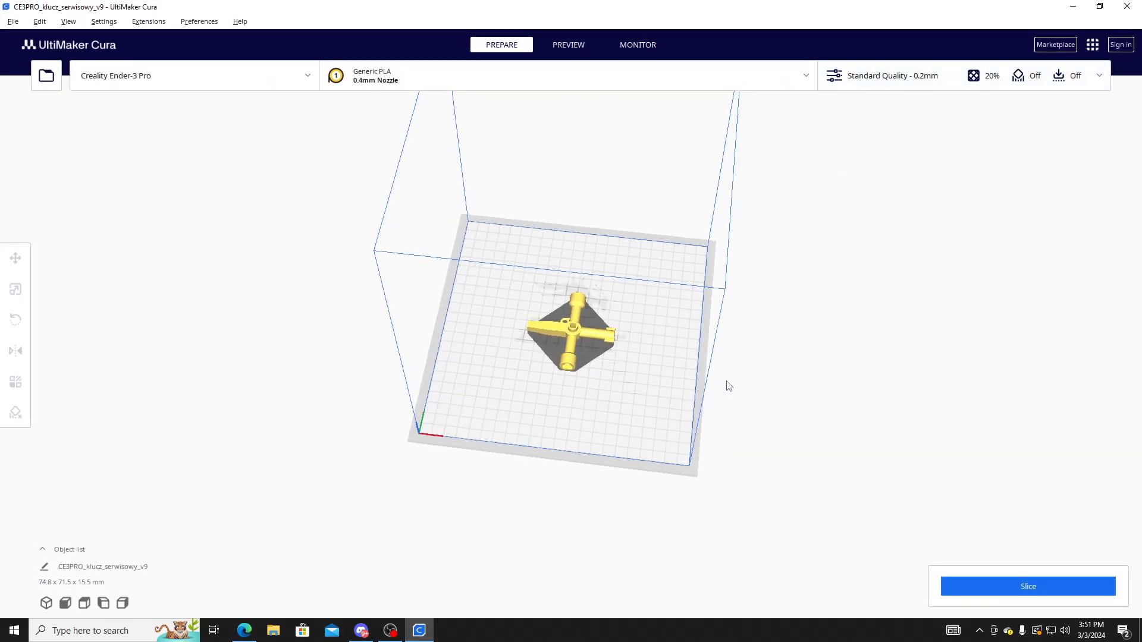
pyautogui.moveTo(488, 319); pyautogui.dragTo(465, 389, button='right')
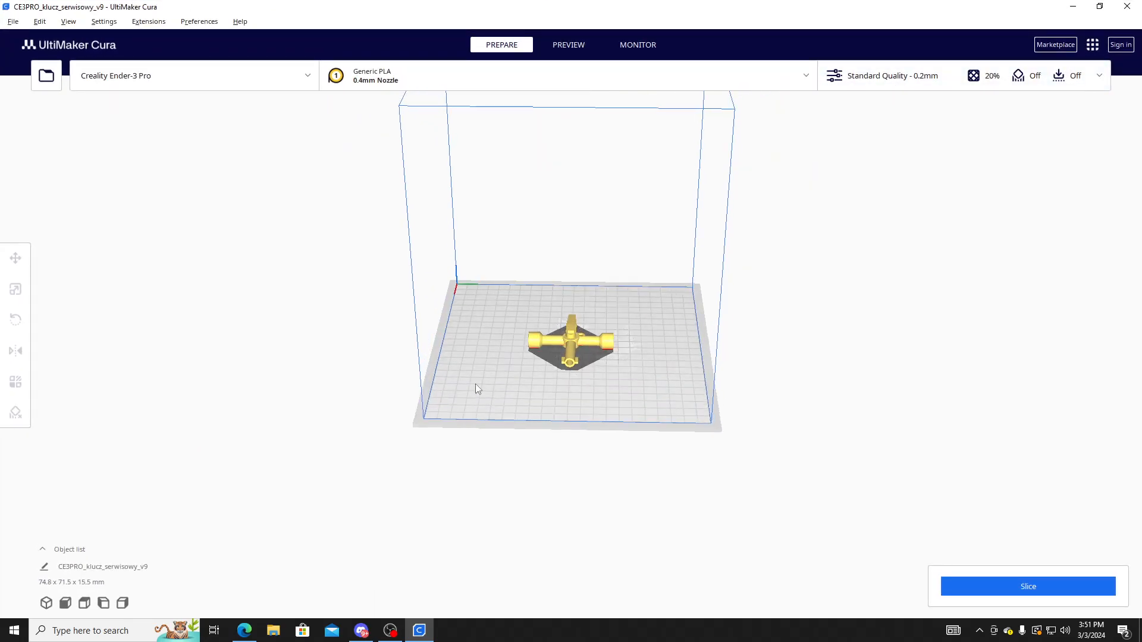
pyautogui.moveTo(625, 352); pyautogui.dragTo(614, 383, button='right')
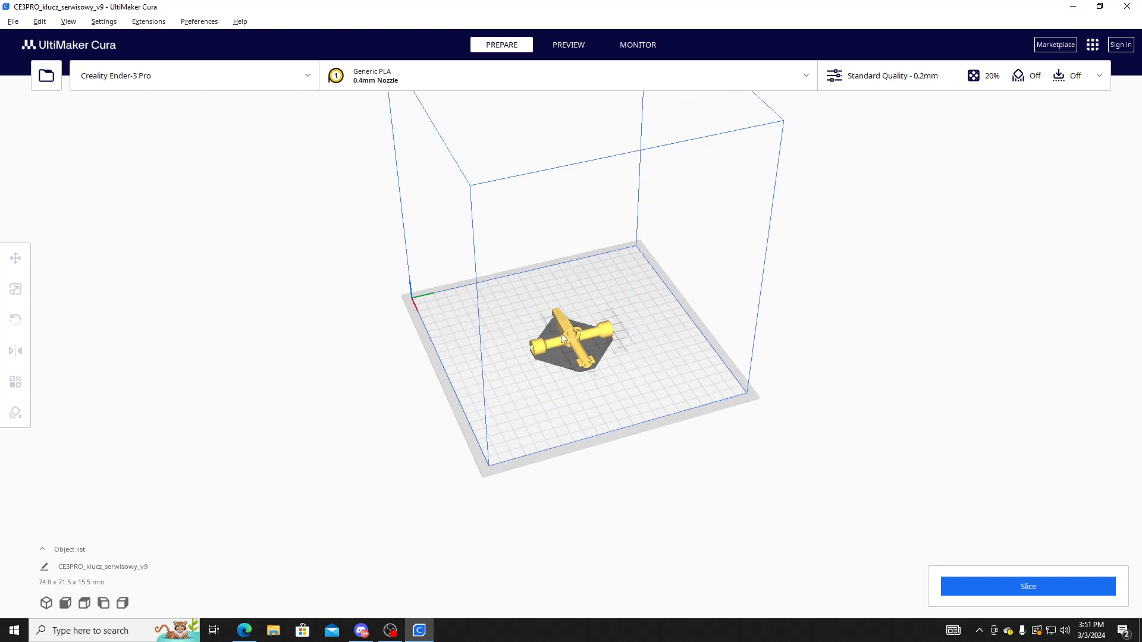
pyautogui.click(1063, 591)
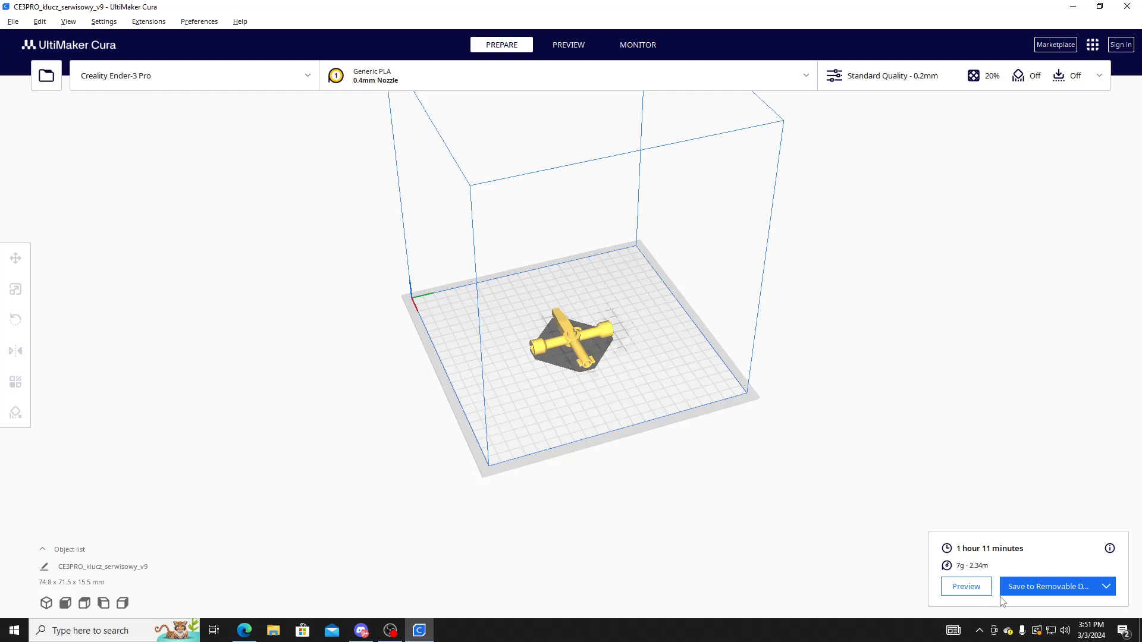
# Open the layer preview of the sliced key and lower the displayed range to layer 1.
pyautogui.click(966, 587)
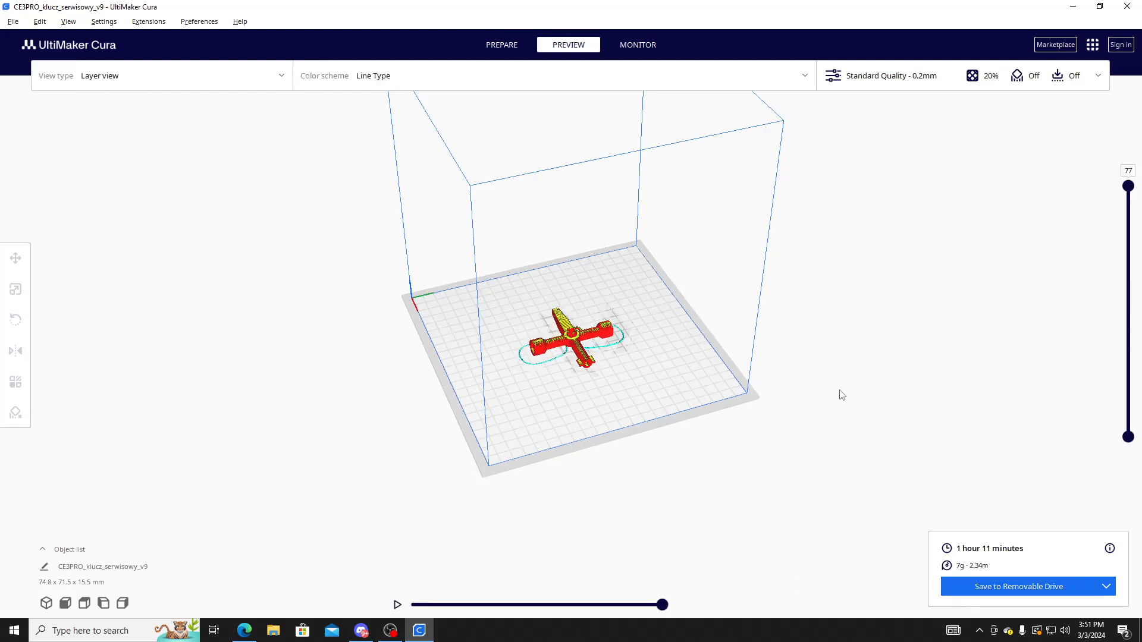
pyautogui.moveTo(662, 605); pyautogui.dragTo(698, 628)
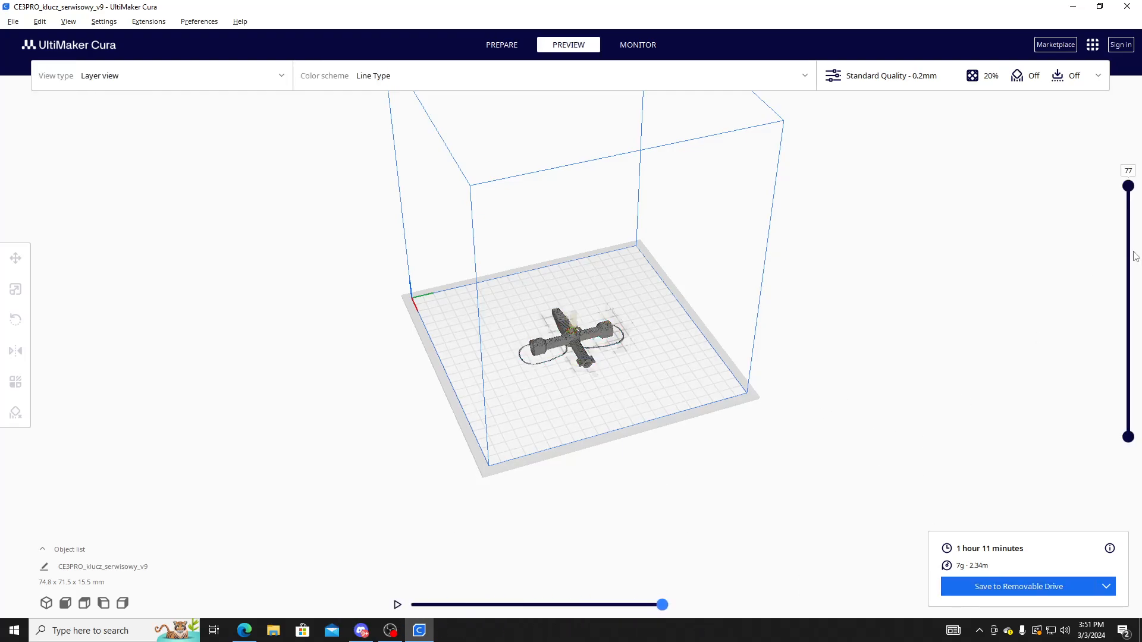
pyautogui.moveTo(1135, 188); pyautogui.dragTo(1140, 459)
pyautogui.moveTo(663, 611)
pyautogui.mouseDown()
pyautogui.moveTo(416, 612)
pyautogui.moveTo(678, 624)
pyautogui.mouseUp()
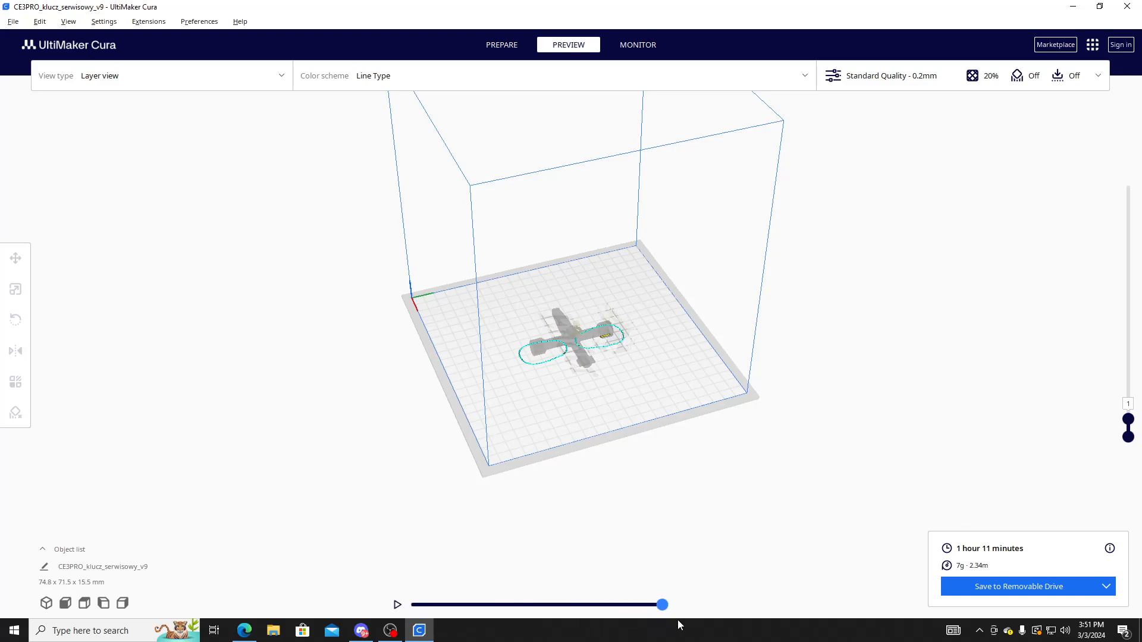
# Step up through the preview layers and back to layer 41, and examine the key's infill from above.
pyautogui.click(1128, 419)
pyautogui.press('Up')
pyautogui.press('Up')
pyautogui.press('Up')
pyautogui.press('Up')
pyautogui.press('Up')
pyautogui.press('Up')
pyautogui.press('Up')
pyautogui.press('Up')
pyautogui.press('Up')
pyautogui.press('Up')
pyautogui.press('Up')
pyautogui.press('Up')
pyautogui.press('Up')
pyautogui.press('Up')
pyautogui.press('Up')
pyautogui.press('Up')
pyautogui.press('Up')
pyautogui.press('Up')
pyautogui.press('Up')
pyautogui.press('Up')
pyautogui.press('Up')
pyautogui.press('Up')
pyautogui.press('Up')
pyautogui.press('Up')
pyautogui.press('Up')
pyautogui.press('Up')
pyautogui.press('Up')
pyautogui.press('Up')
pyautogui.press('Up')
pyautogui.press('Up')
pyautogui.press('Up')
pyautogui.press('Up')
pyautogui.press('Up')
pyautogui.press('Up')
pyautogui.press('Up')
pyautogui.press('Up')
pyautogui.press('Up')
pyautogui.press('Up')
pyautogui.press('Up')
pyautogui.press('Up')
pyautogui.press('Up')
pyautogui.press('Up')
pyautogui.press('Up')
pyautogui.press('Up')
pyautogui.press('Up')
pyautogui.press('Down')
pyautogui.press('Down')
pyautogui.press('Down')
pyautogui.press('Down')
pyautogui.press('Down')
pyautogui.press('Down')
pyautogui.press('Down')
pyautogui.press('Down')
pyautogui.press('Down')
pyautogui.press('Down')
pyautogui.press('Down')
pyautogui.press('Down')
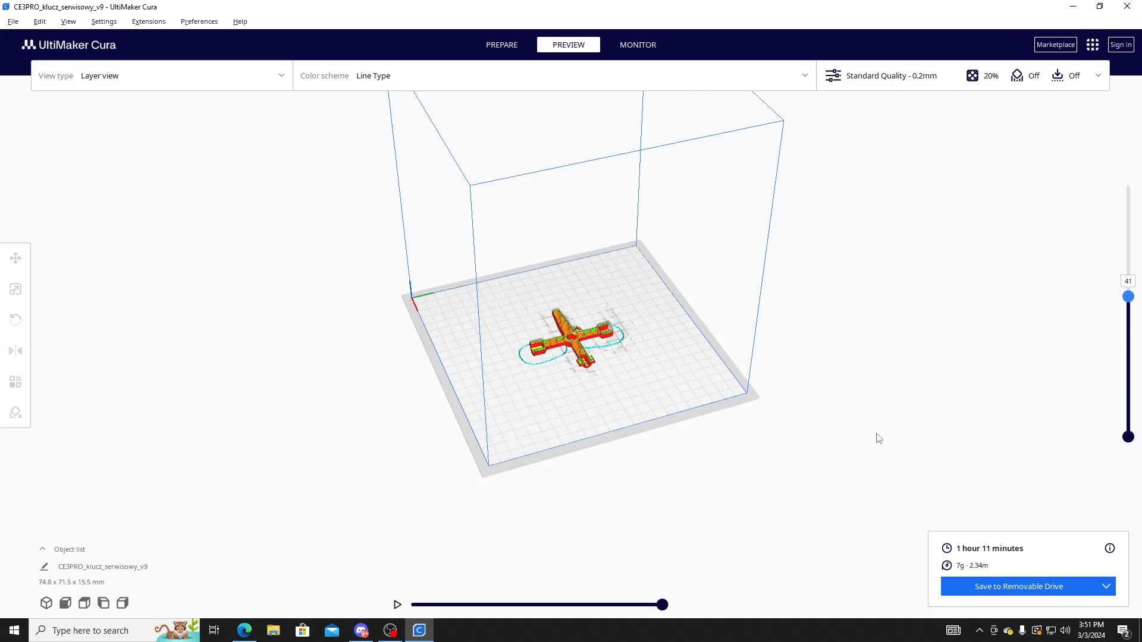
pyautogui.scroll(12, 522, 437)
pyautogui.moveTo(574, 278); pyautogui.dragTo(633, 319, button='right')
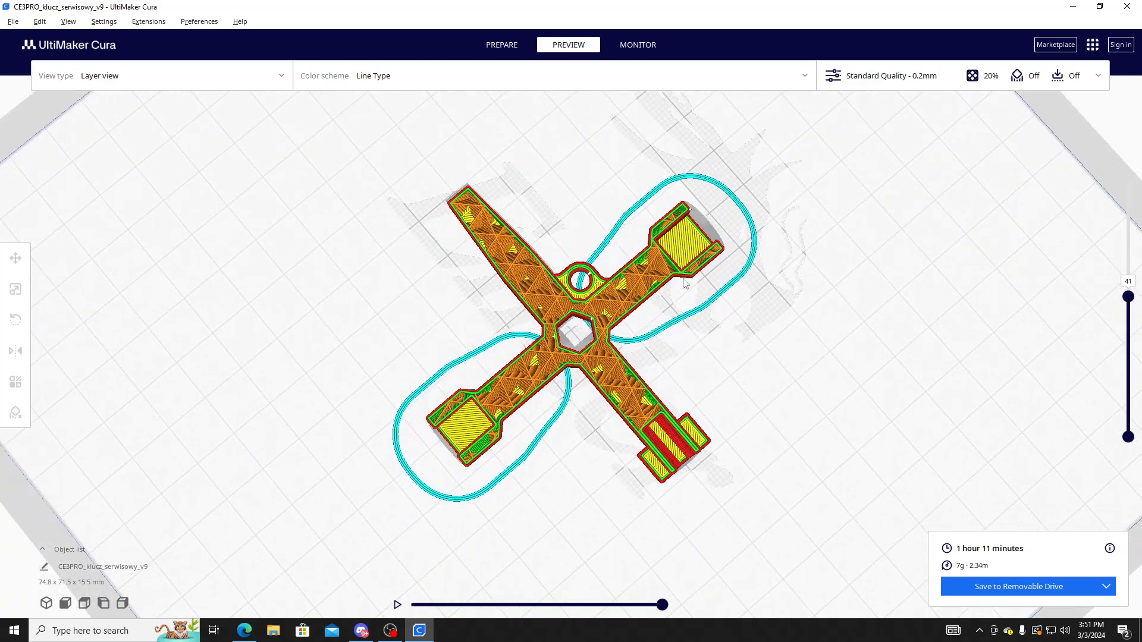
# Set the key's infill density to 100% in the print settings and slice the model.
pyautogui.click(919, 82)
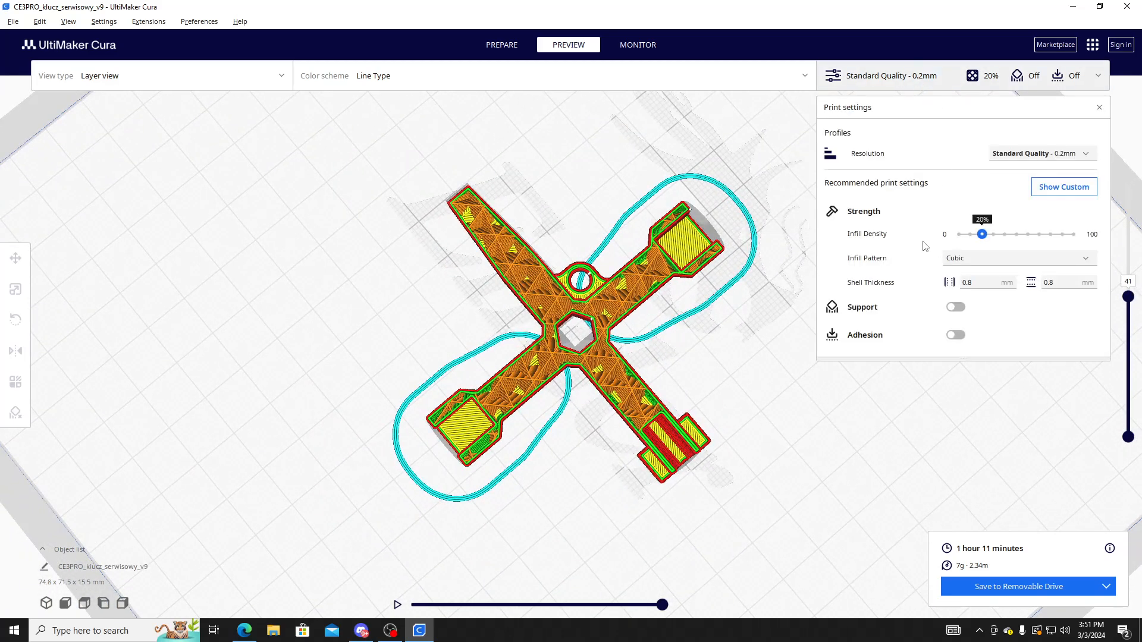
pyautogui.click(981, 234)
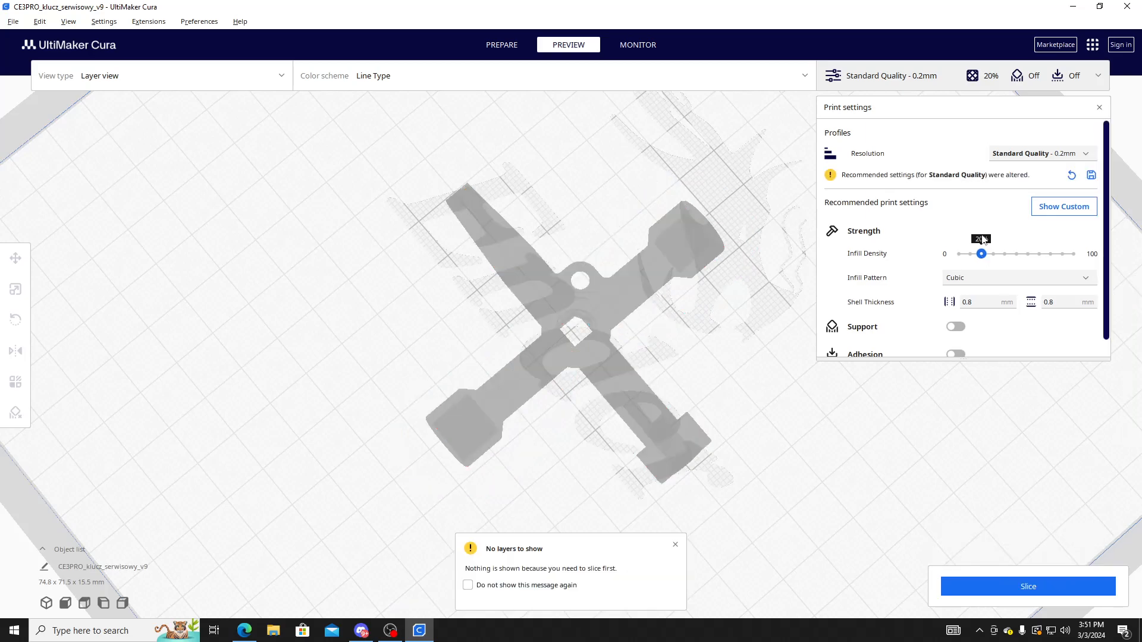
pyautogui.moveTo(981, 254); pyautogui.dragTo(1076, 256)
pyautogui.click(1013, 595)
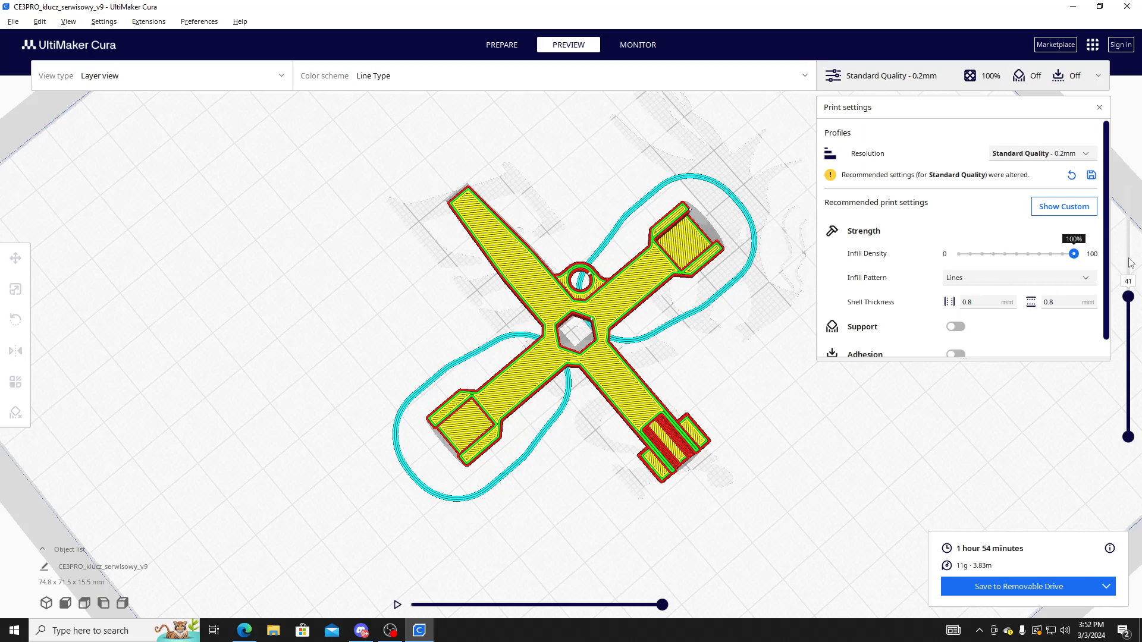
# Set the infill density to 0%, slice the key and inspect its hollow arms up close.
pyautogui.moveTo(1074, 255); pyautogui.dragTo(958, 255)
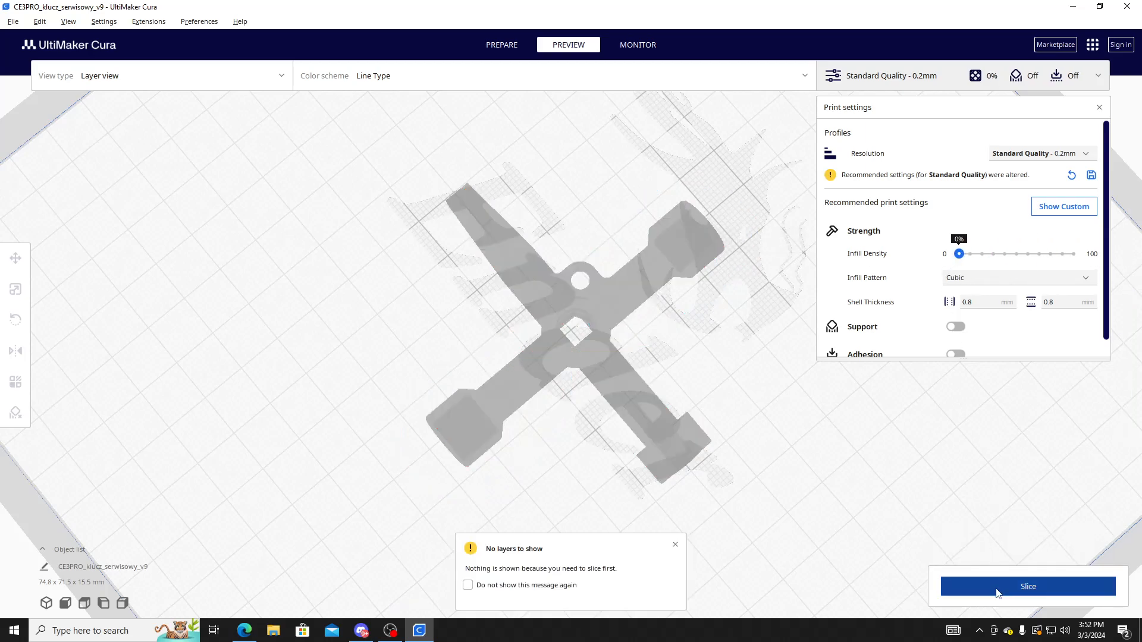
pyautogui.click(998, 596)
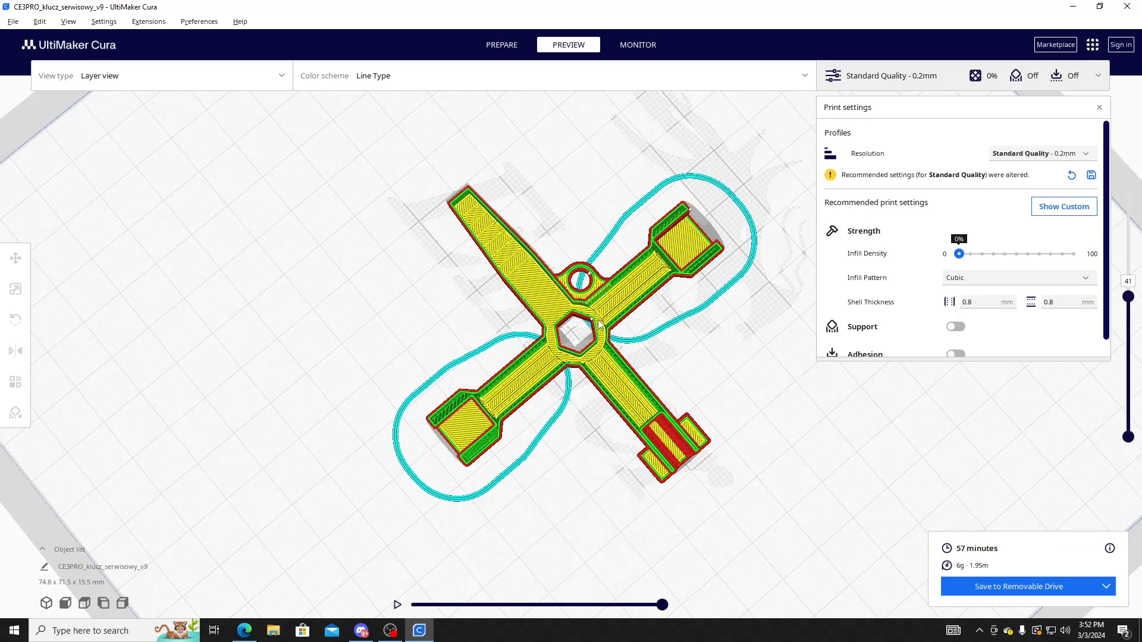
pyautogui.scroll(10, 557, 352)
pyautogui.scroll(-6, 531, 351)
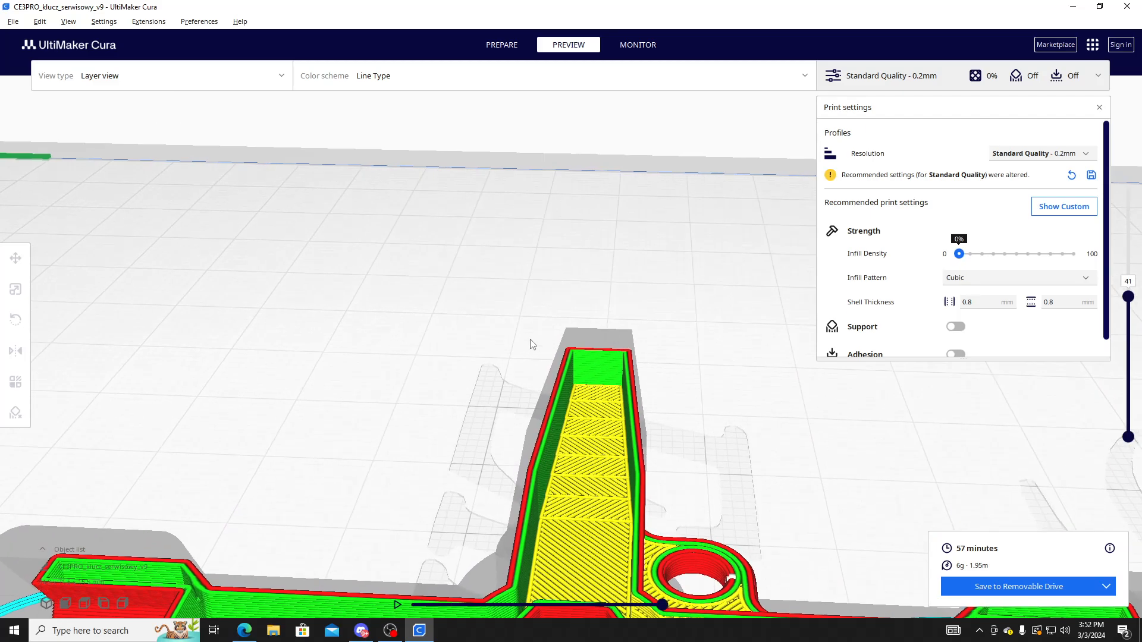
pyautogui.moveTo(613, 501)
pyautogui.mouseDown(button='right')
pyautogui.moveTo(616, 480)
pyautogui.moveTo(609, 508)
pyautogui.mouseUp(button='right')
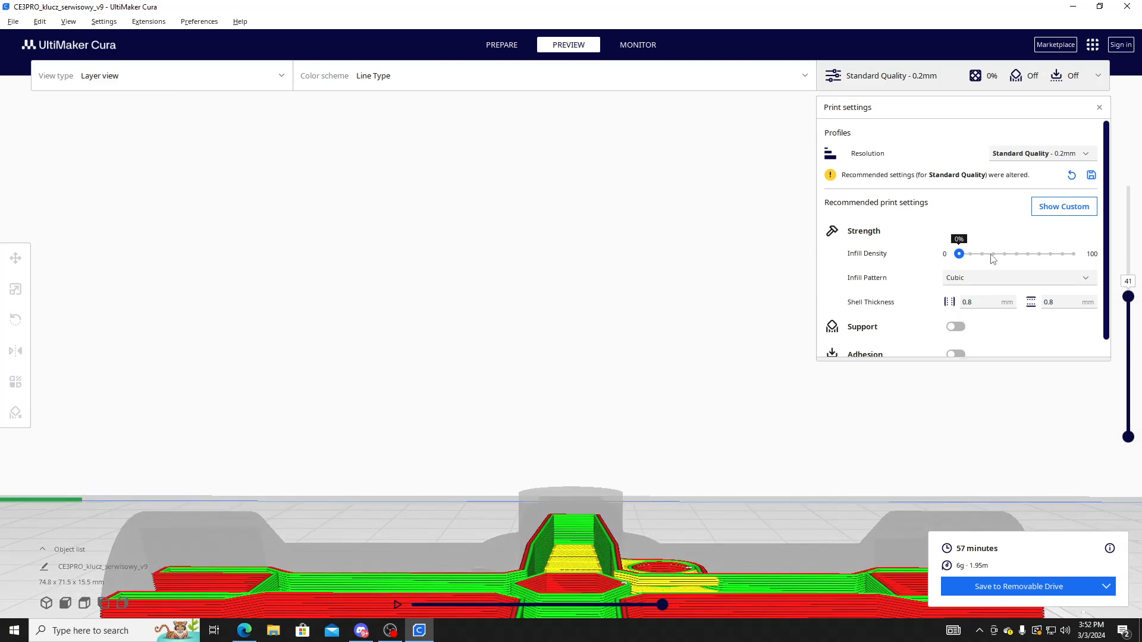
# Set the infill density to 50% and slice the key.
pyautogui.click(1018, 254)
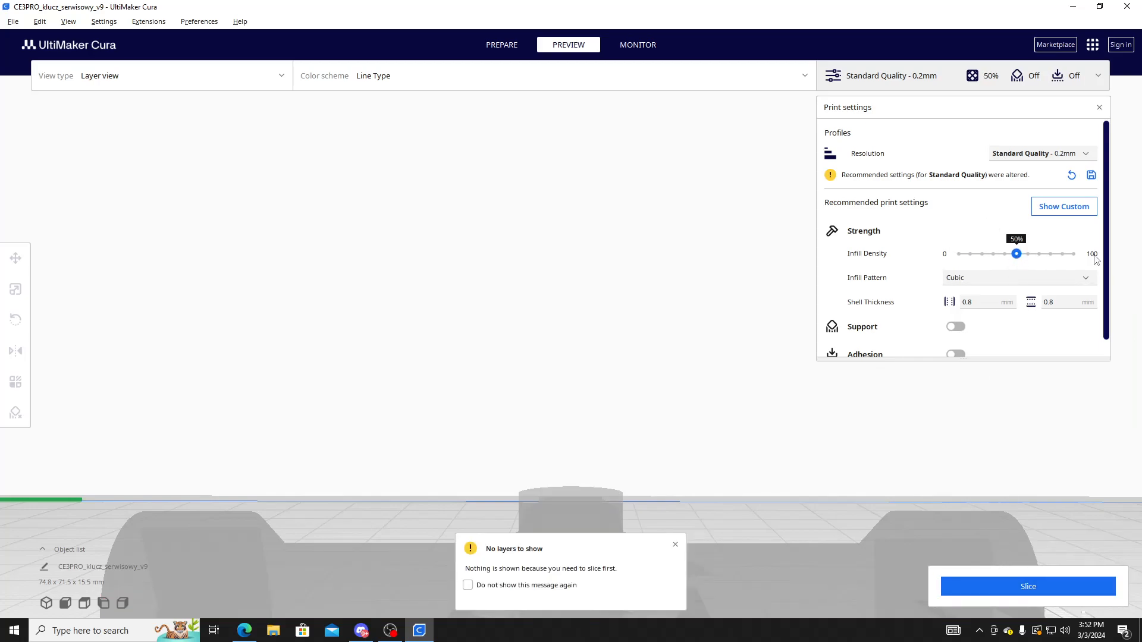
pyautogui.click(992, 587)
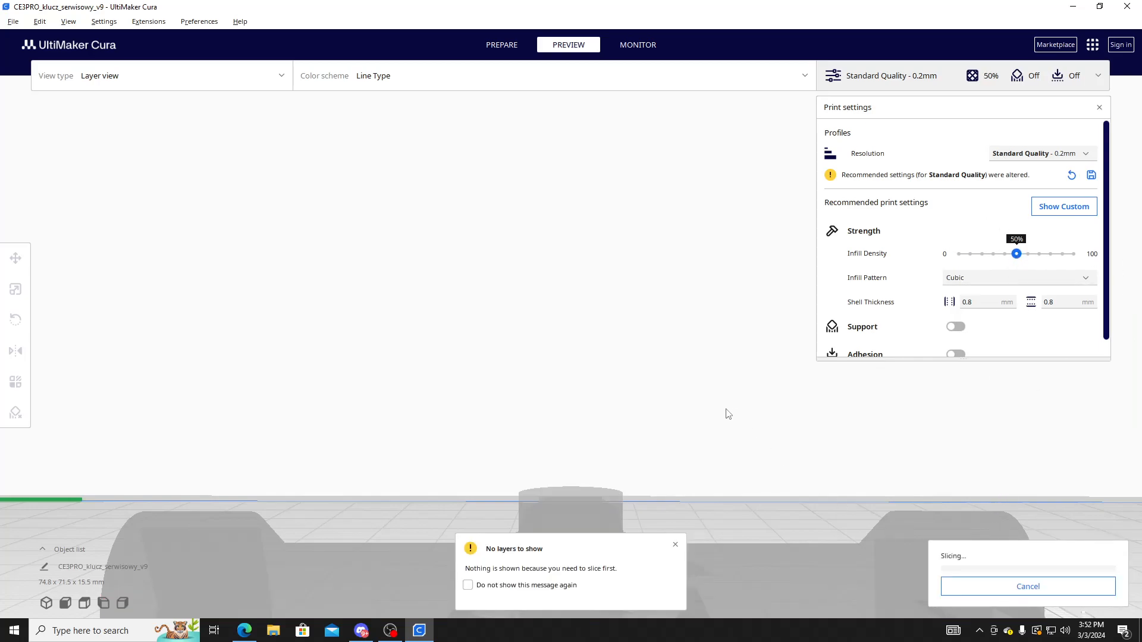
pyautogui.moveTo(611, 358); pyautogui.dragTo(621, 410, button='right')
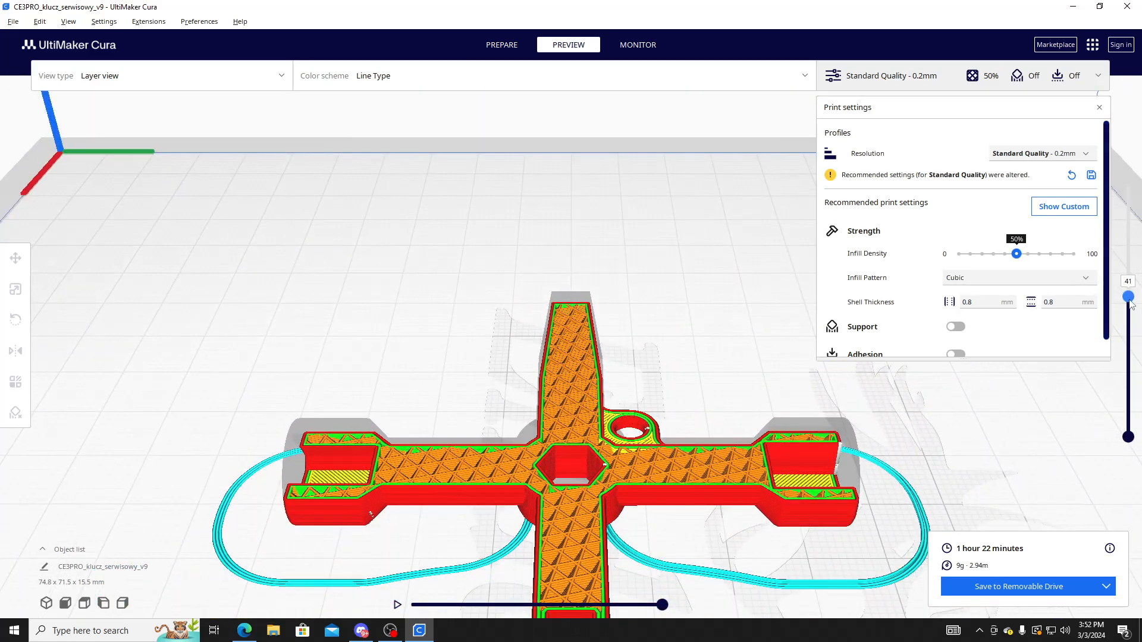
# Raise the displayed range to layer 77 and examine the complete sliced key from an angle.
pyautogui.moveTo(1128, 296); pyautogui.dragTo(1141, 162)
pyautogui.moveTo(773, 321); pyautogui.dragTo(1140, 284, button='right')
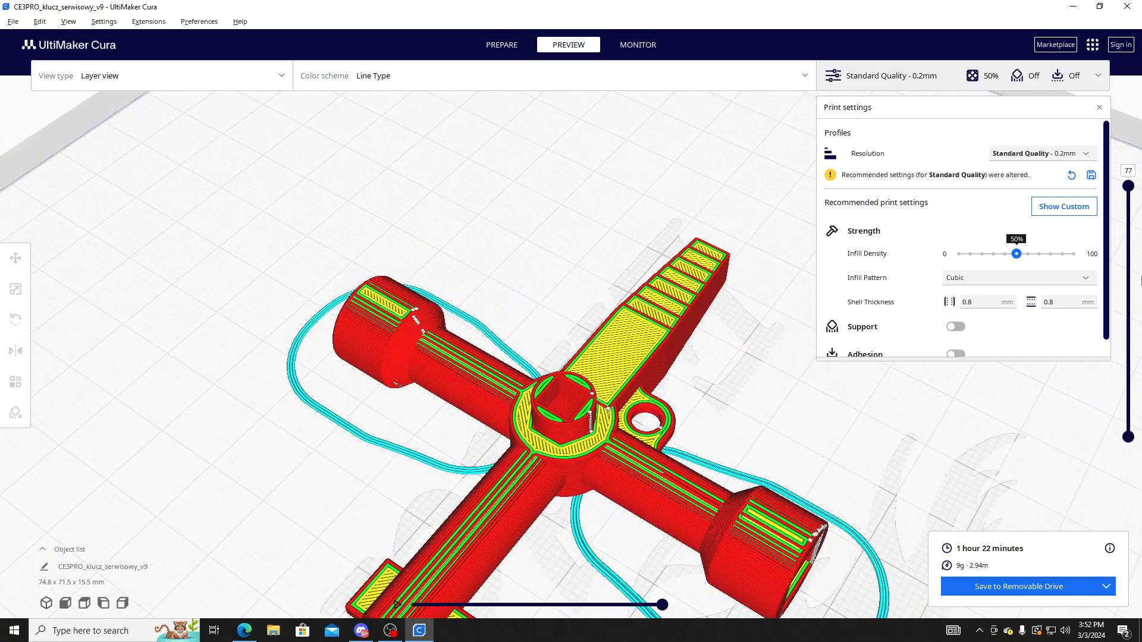
pyautogui.moveTo(1128, 185); pyautogui.dragTo(1141, 248)
pyautogui.rightClick(1131, 286)
pyautogui.click(1125, 207)
pyautogui.moveTo(1140, 202); pyautogui.dragTo(1141, 197)
# Start saving the sliced key to disk and create a desktop folder named "sliced 3d prints".
pyautogui.click(1106, 586)
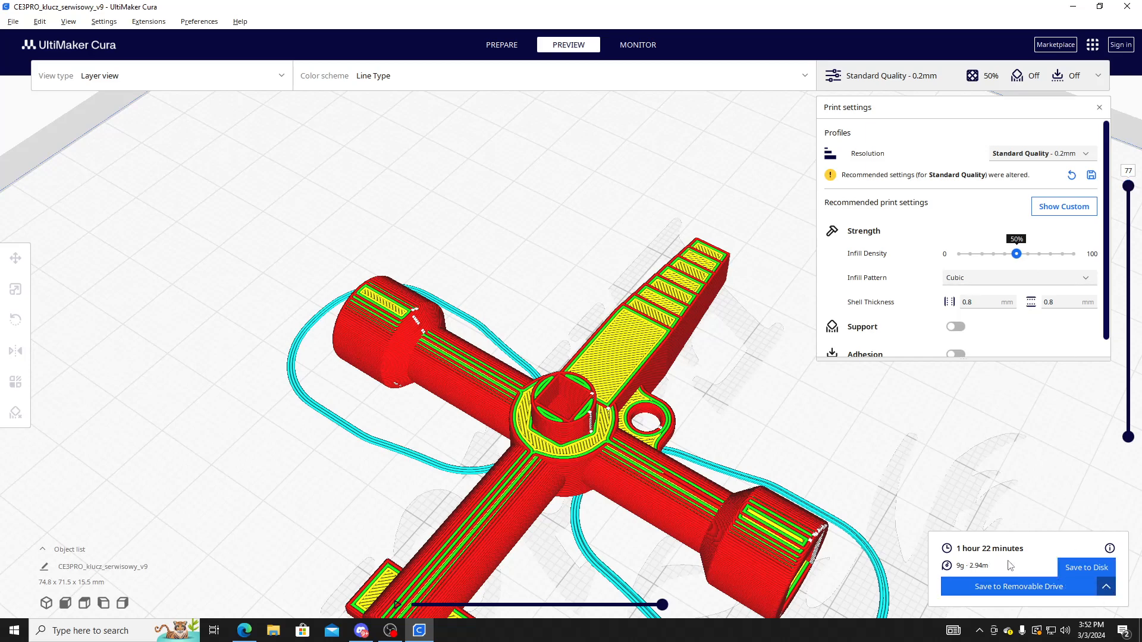
pyautogui.click(1088, 567)
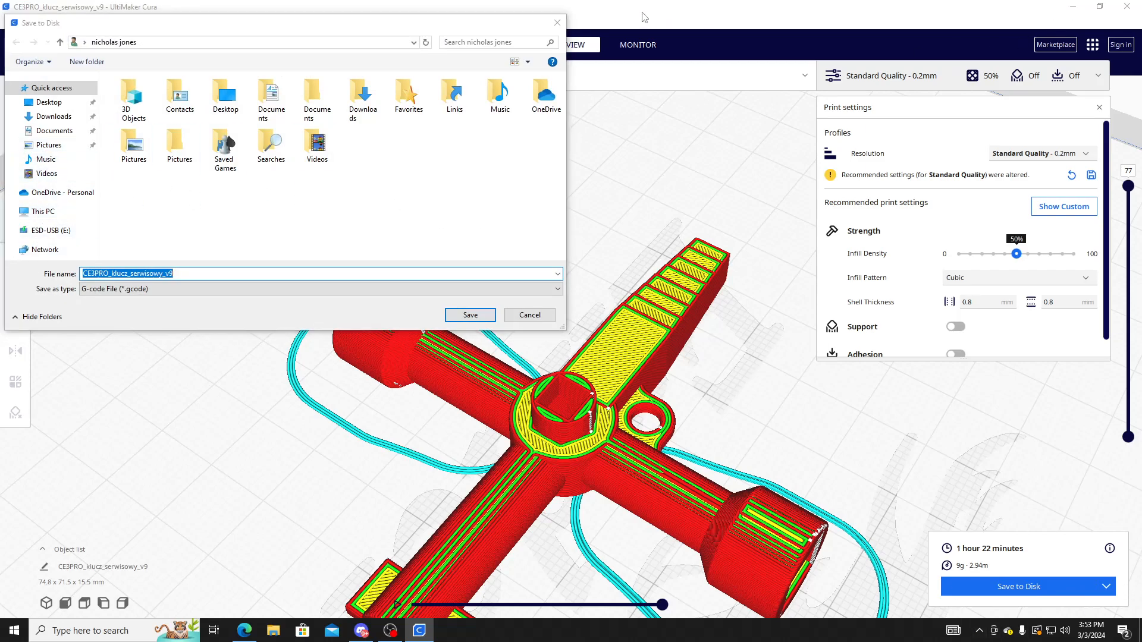
pyautogui.click(51, 103)
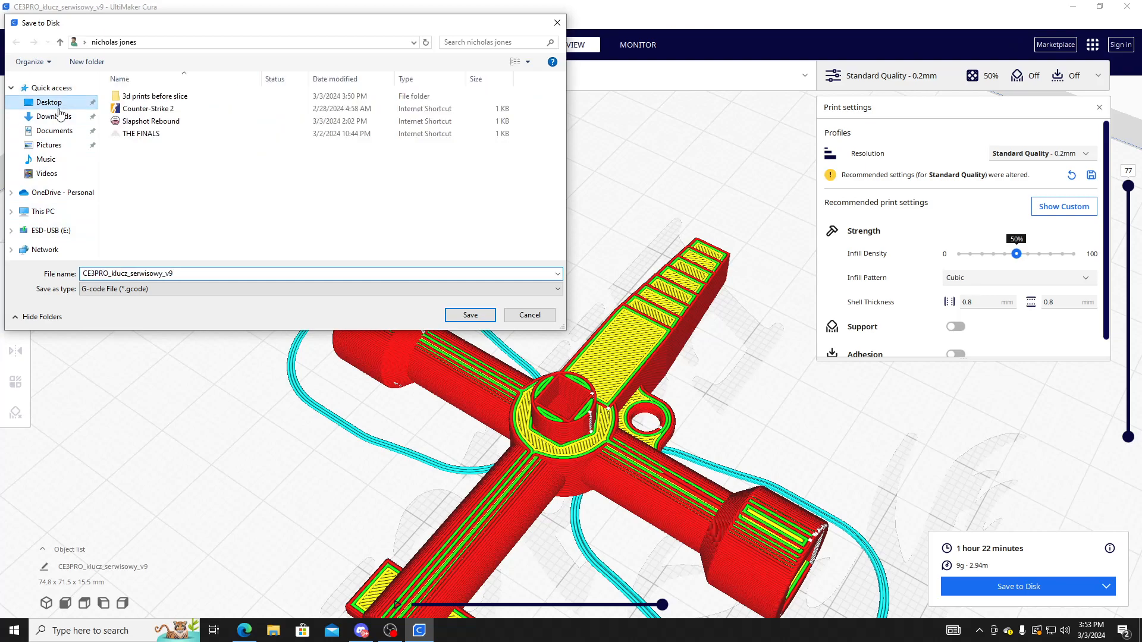
pyautogui.rightClick(141, 176)
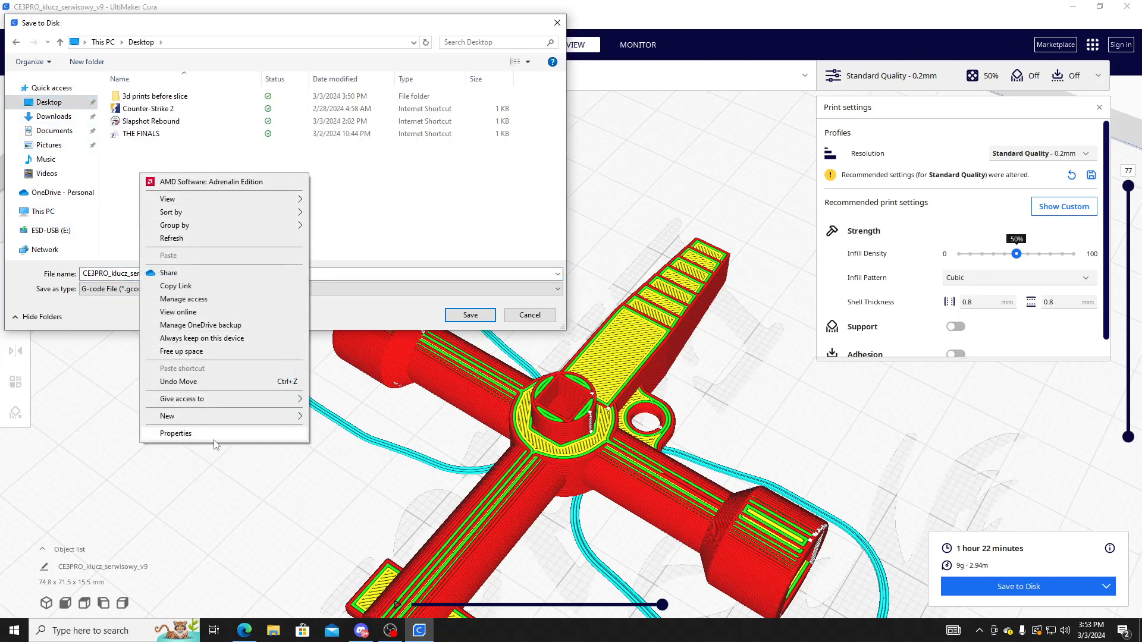
pyautogui.moveTo(216, 416)
pyautogui.click(352, 419)
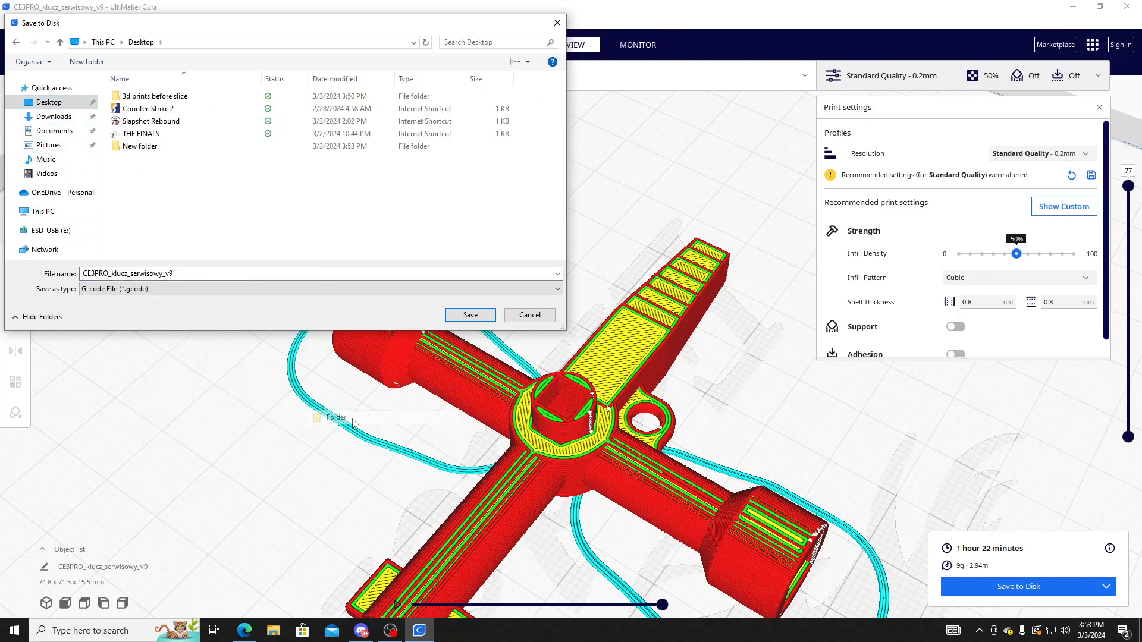
pyautogui.write('slice')
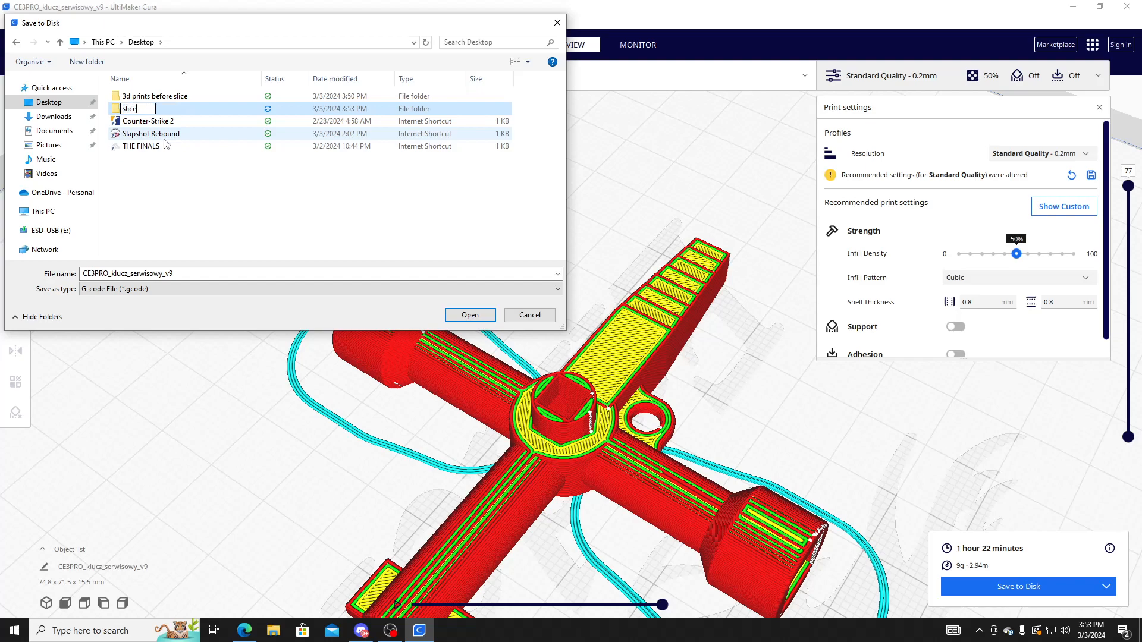
pyautogui.write('d 3d prints')
pyautogui.press('Return')
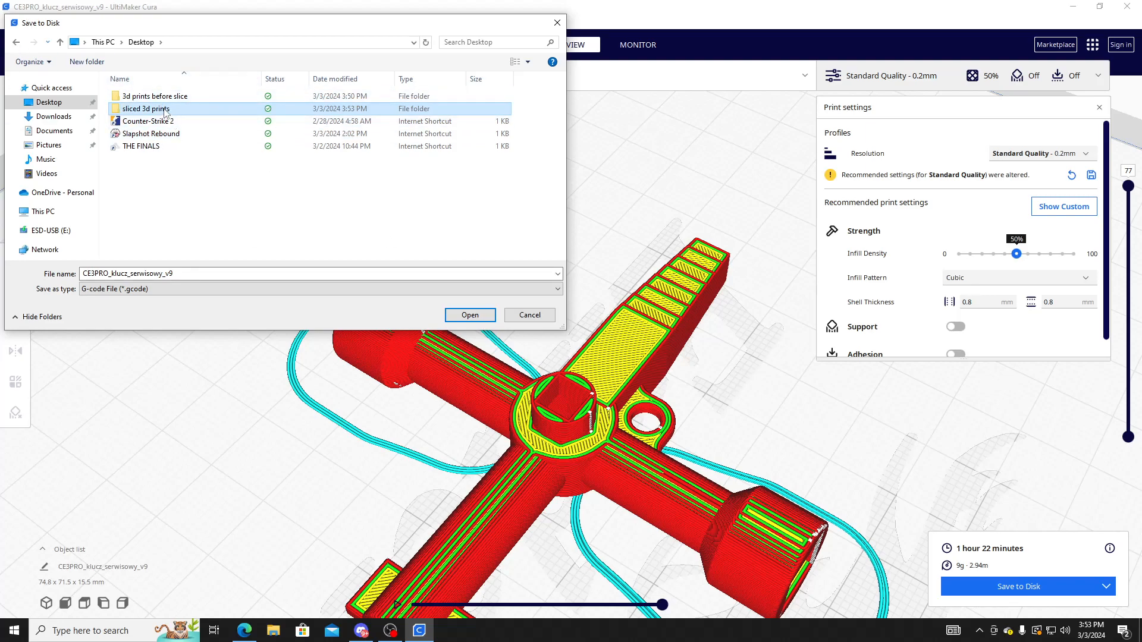
# Save the G-code as CE3PRO_klucz_serwisowy_v9 in the sliced 3d prints folder and dismiss the notification.
pyautogui.click(478, 319)
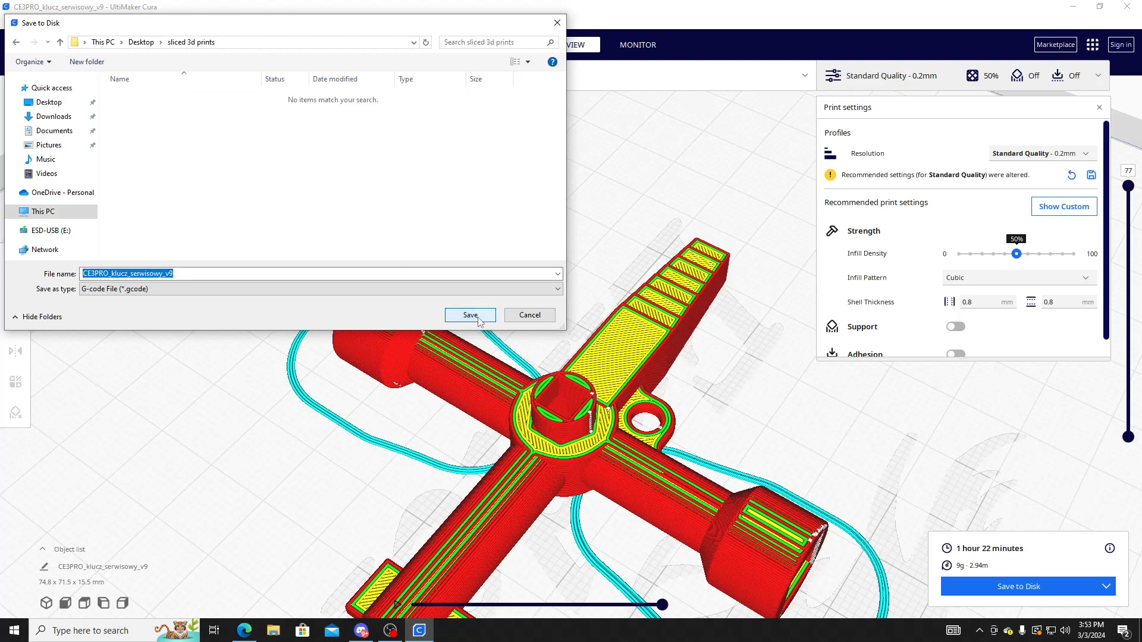
pyautogui.click(475, 319)
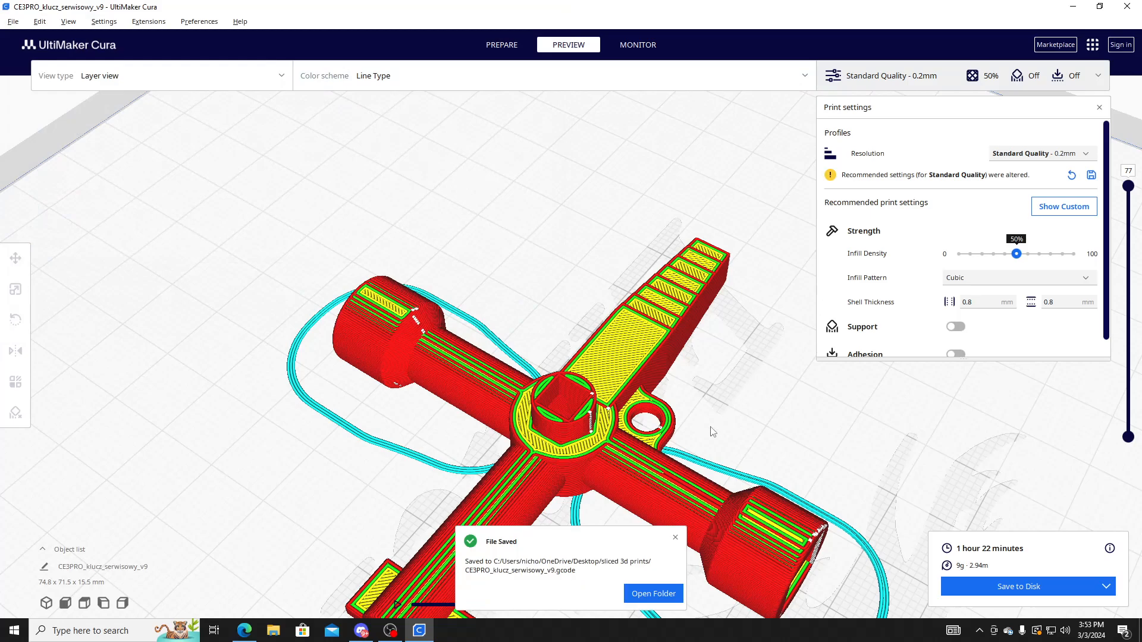
pyautogui.click(675, 538)
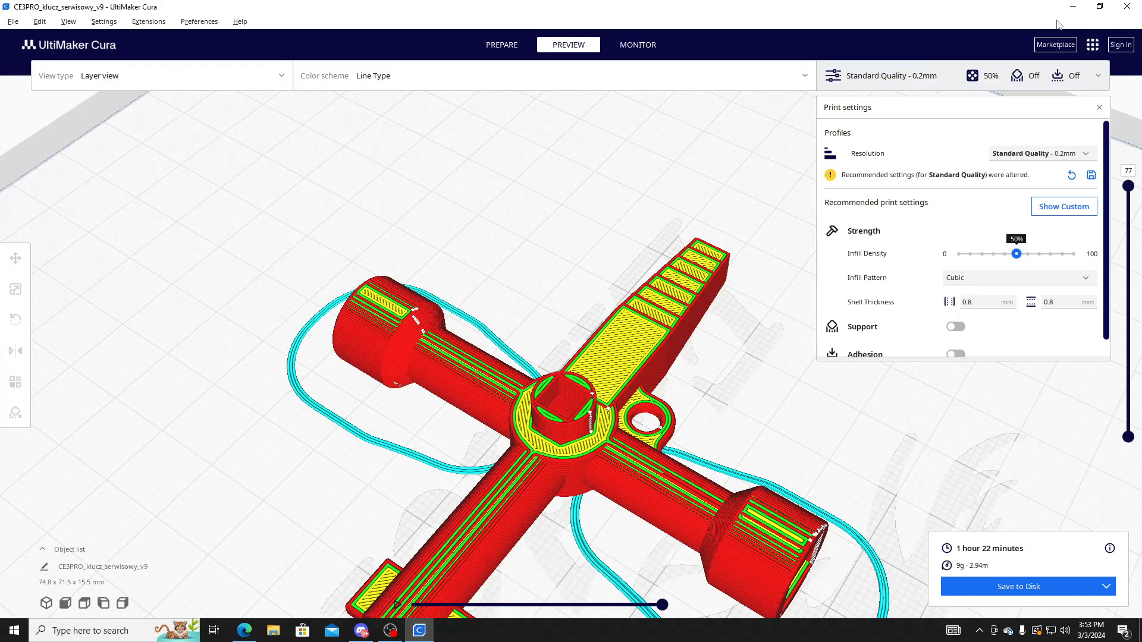
# Minimize Cura, move the sliced 3d prints folder to a clear spot on the desktop and open it.
pyautogui.click(1073, 6)
pyautogui.moveTo(31, 255); pyautogui.dragTo(341, 81)
pyautogui.doubleClick(340, 80)
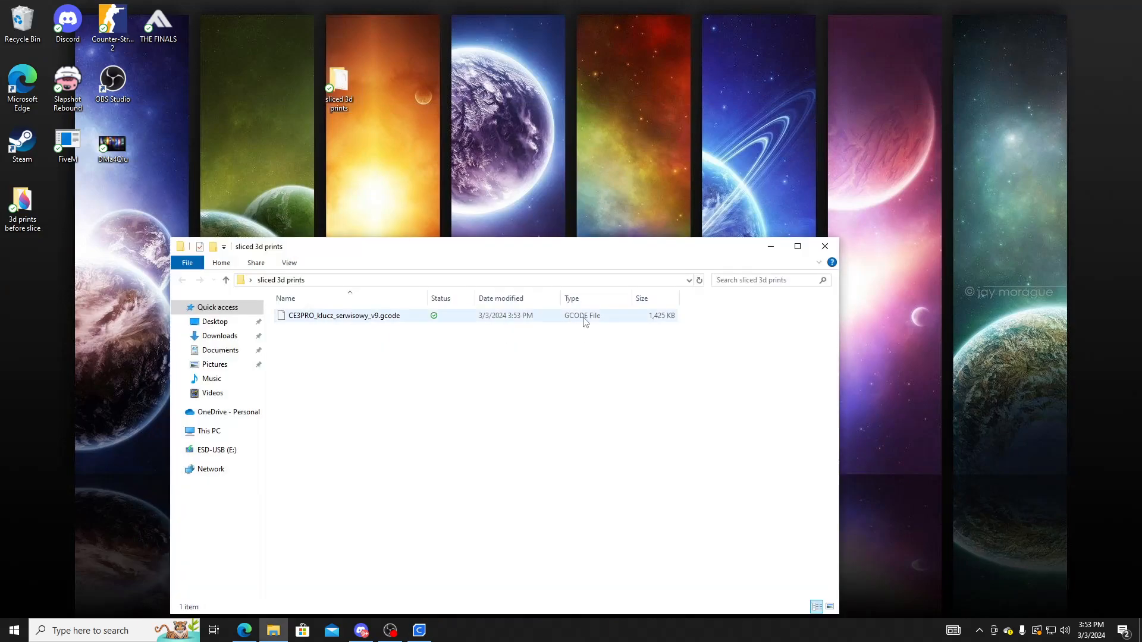
# Try to open CE3PRO_klucz_serwisowy_v9.gcode and dismiss the prompt for choosing an app.
pyautogui.click(332, 322)
pyautogui.doubleClick(332, 322)
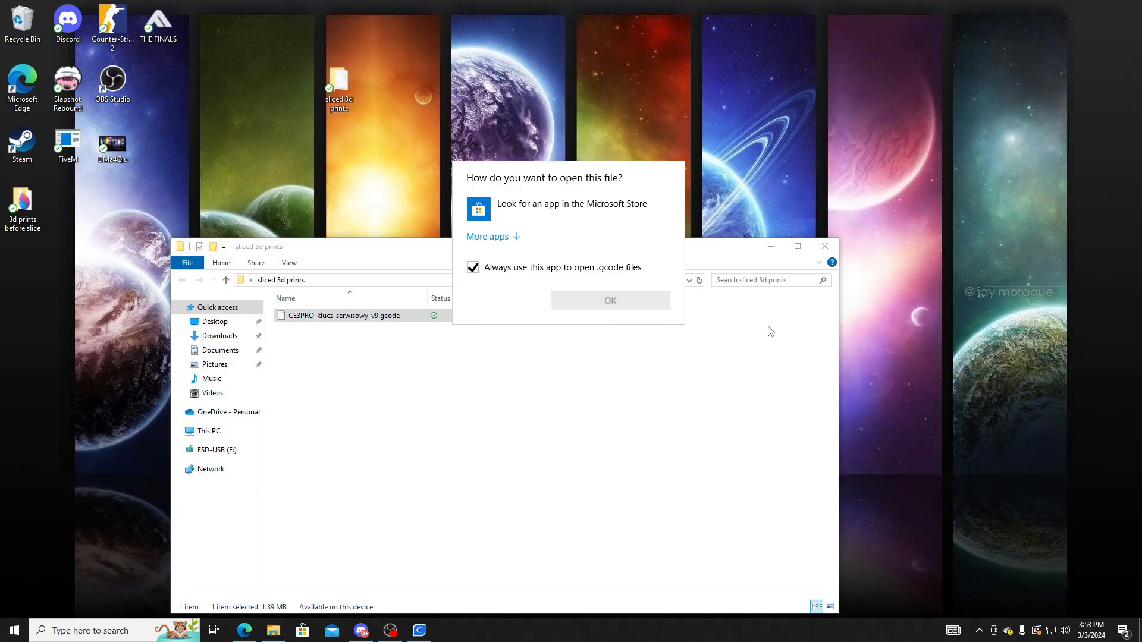
pyautogui.click(761, 123)
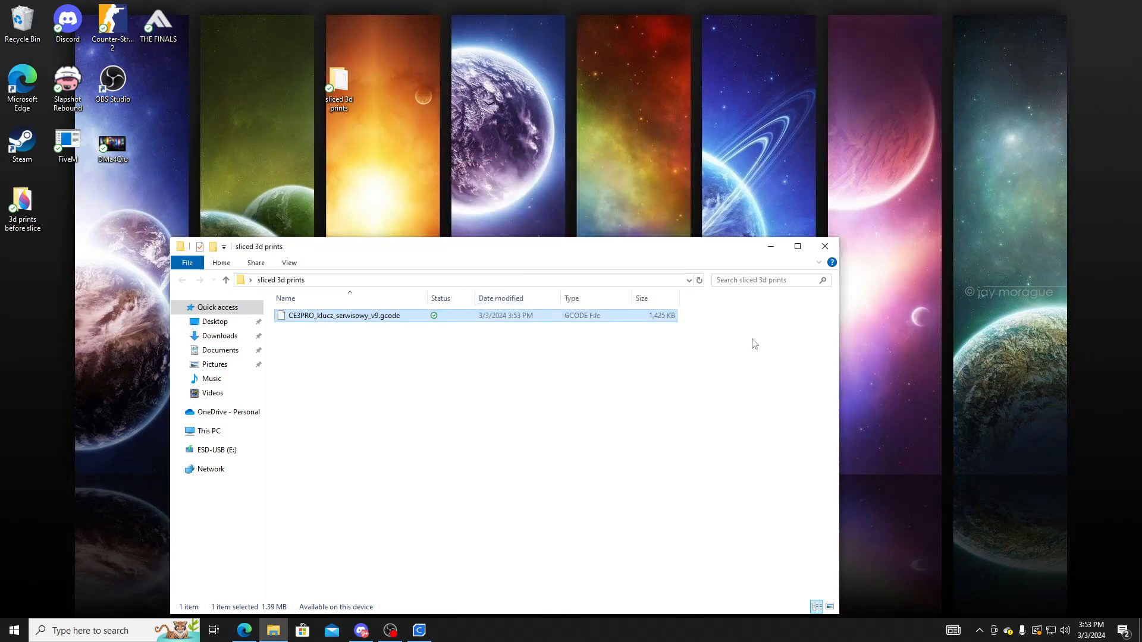
# Look through the ESD-USB (E:) drive, return to the G-code file in sliced 3d prints and minimize the folder window.
pyautogui.moveTo(718, 258); pyautogui.dragTo(745, 129)
pyautogui.click(238, 321)
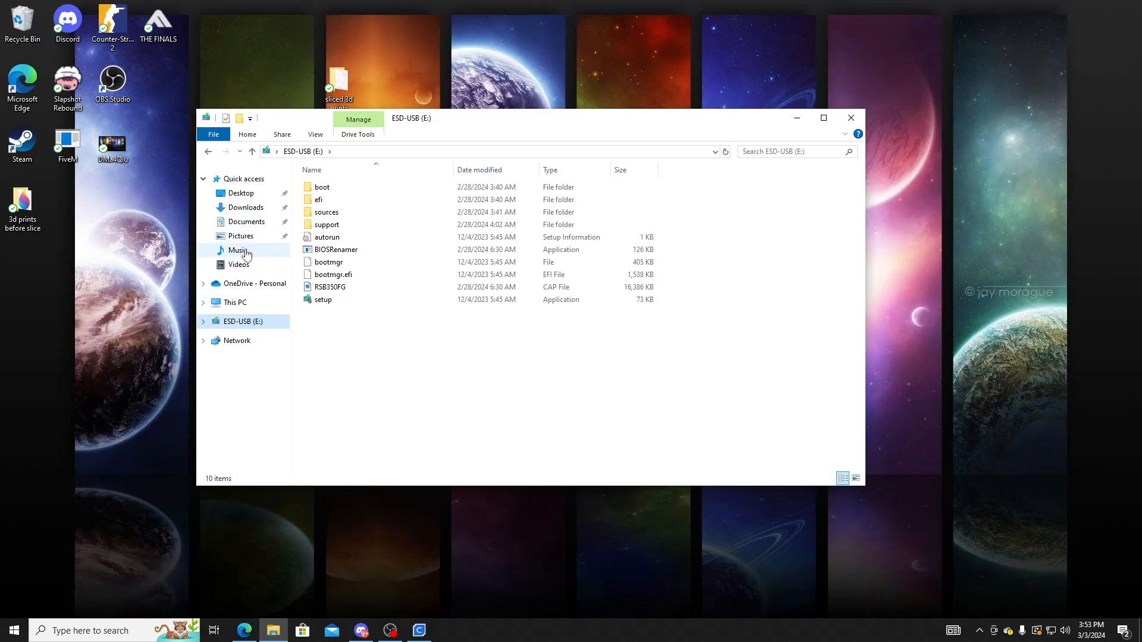
pyautogui.click(248, 194)
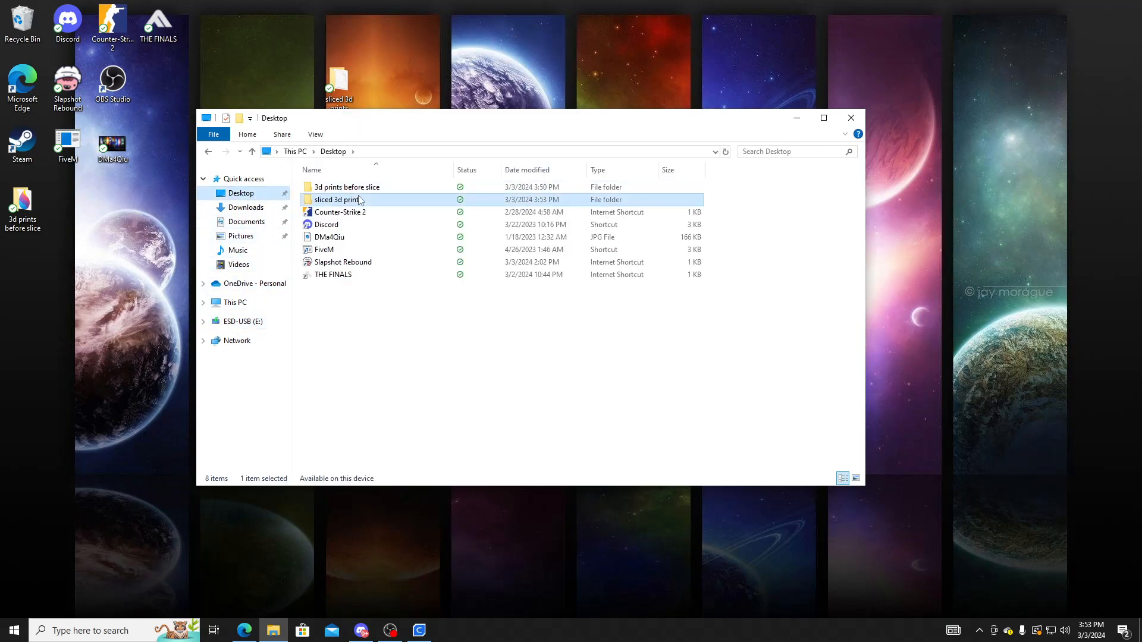
pyautogui.doubleClick(359, 200)
pyautogui.moveTo(357, 188); pyautogui.dragTo(385, 240)
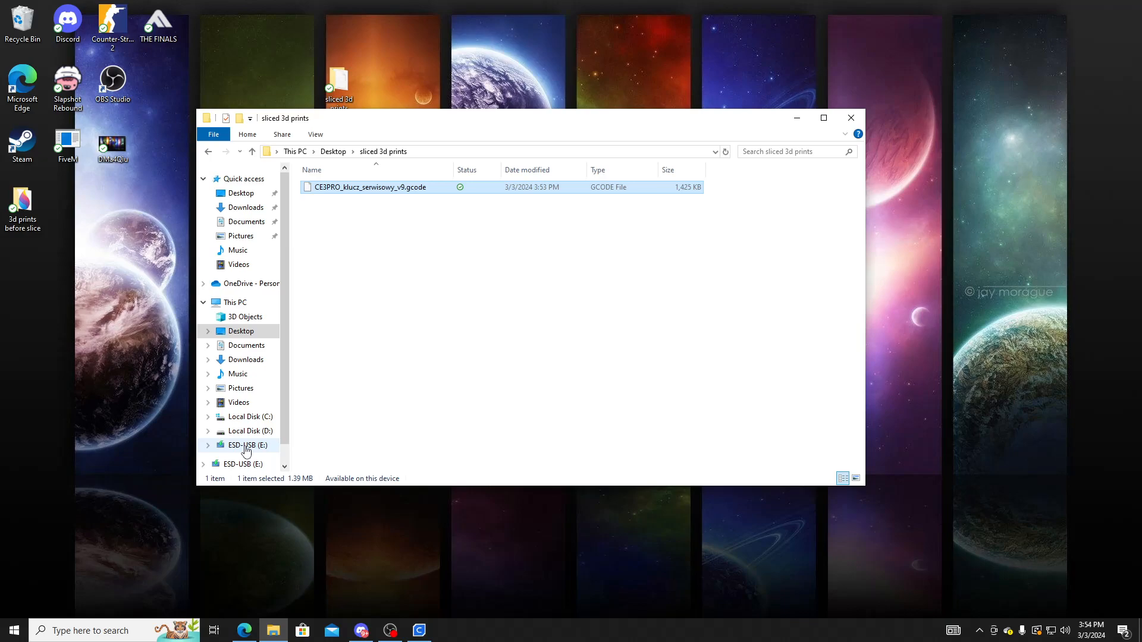
pyautogui.click(797, 120)
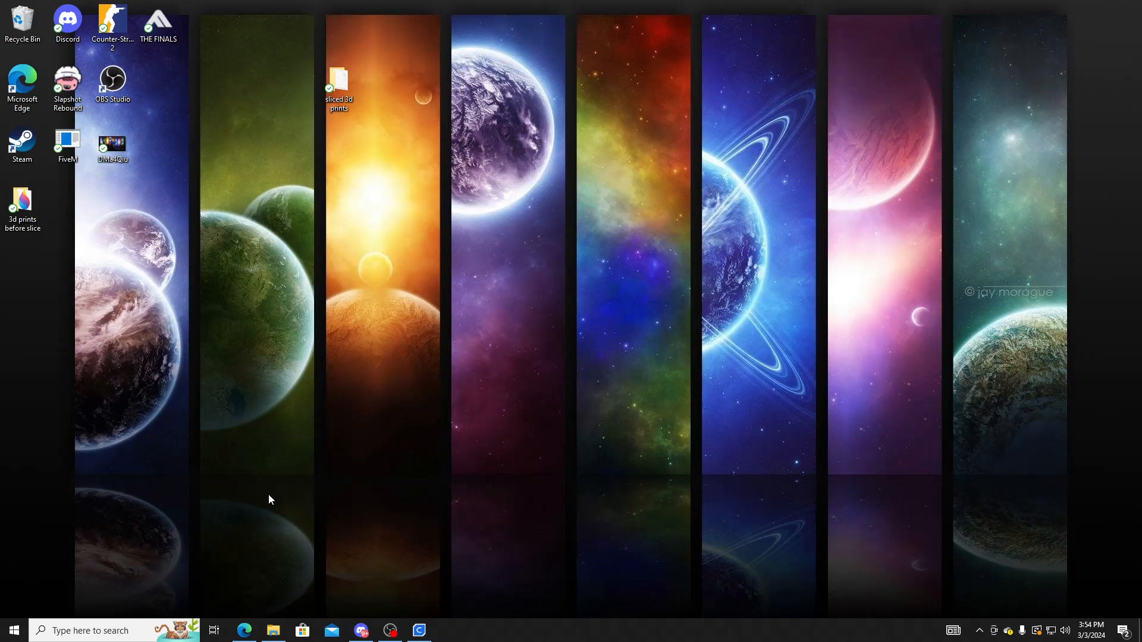
# Switch to Edge, review the Thingiverse service key page and the UltiMaker Cura download page, and minimize the browser.
pyautogui.click(244, 630)
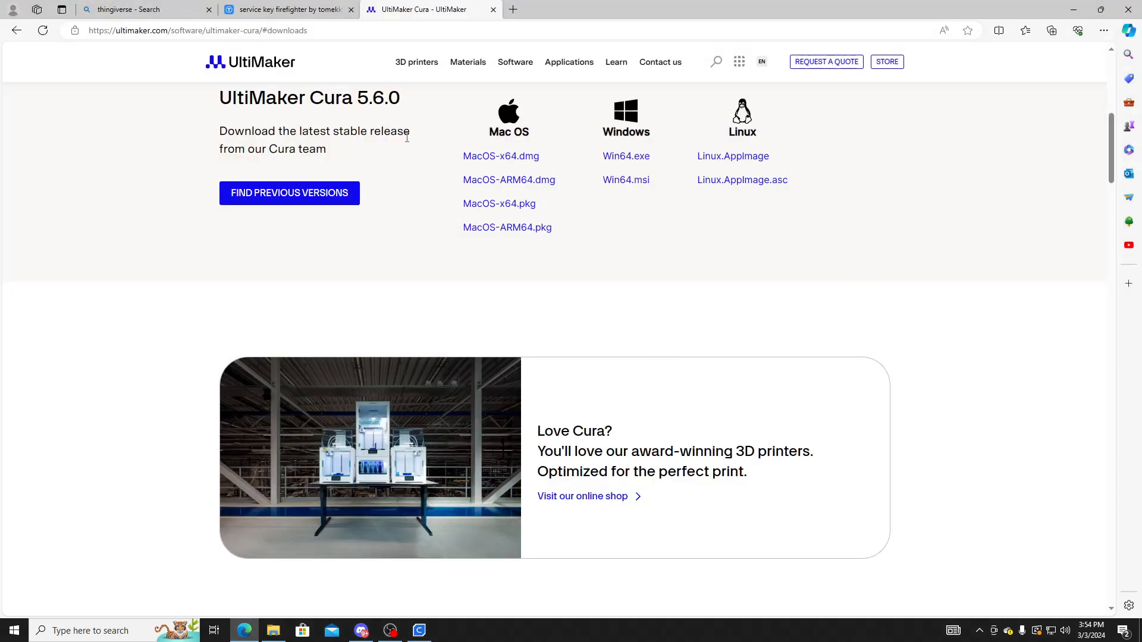
pyautogui.click(271, 10)
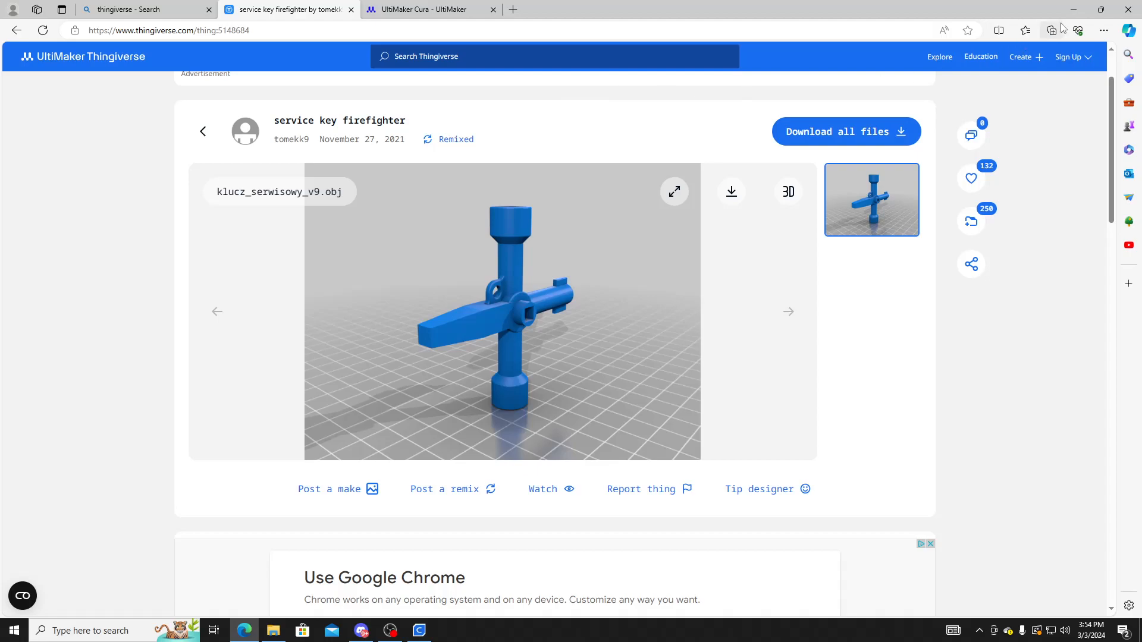
pyautogui.click(429, 11)
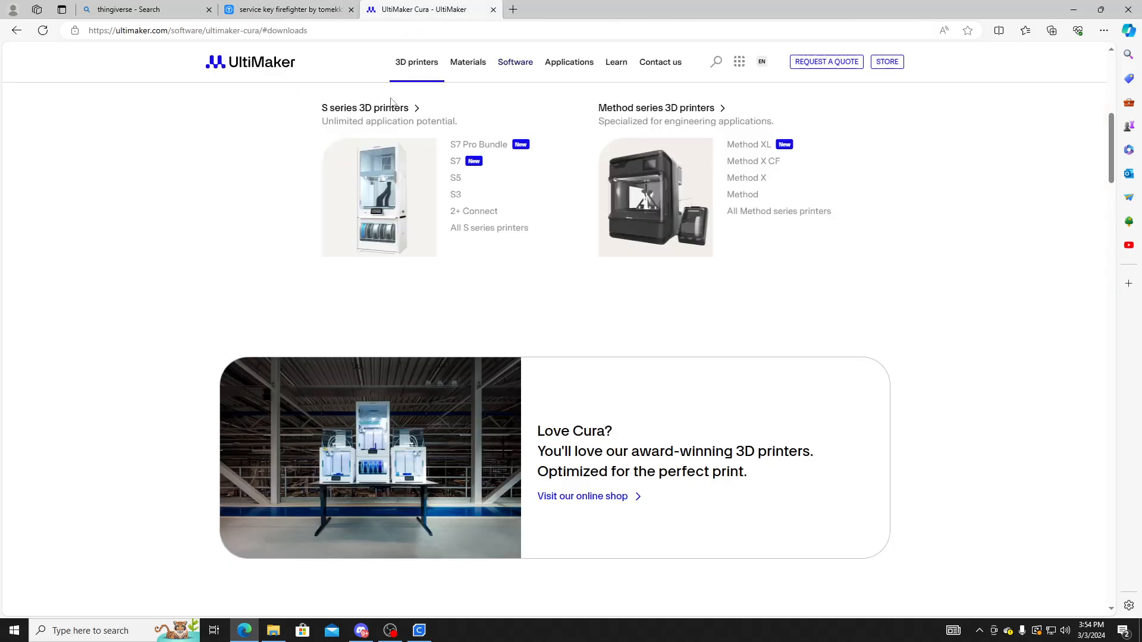
pyautogui.click(1073, 11)
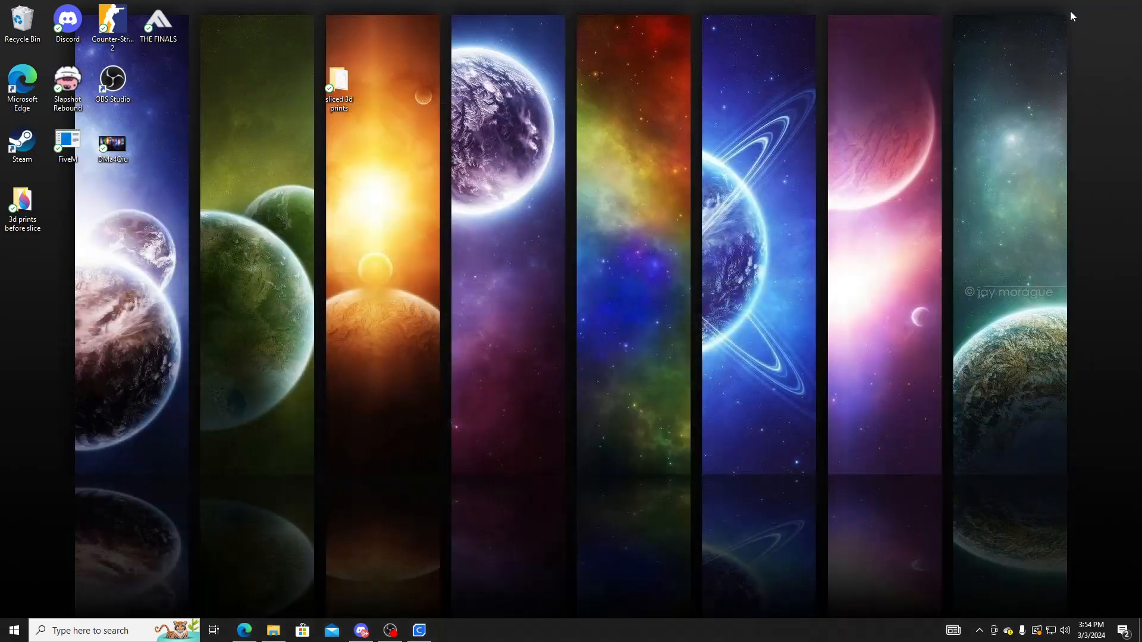
# Switch back to Cura and view the sliced key on the whole build plate.
pyautogui.click(420, 630)
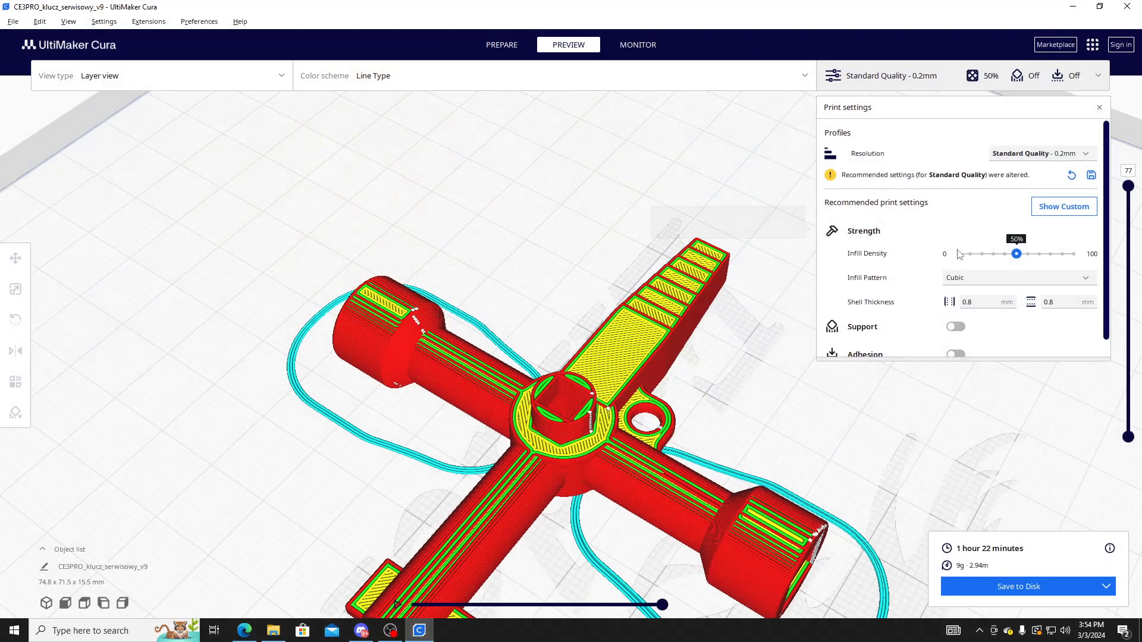
pyautogui.scroll(-6, 653, 293)
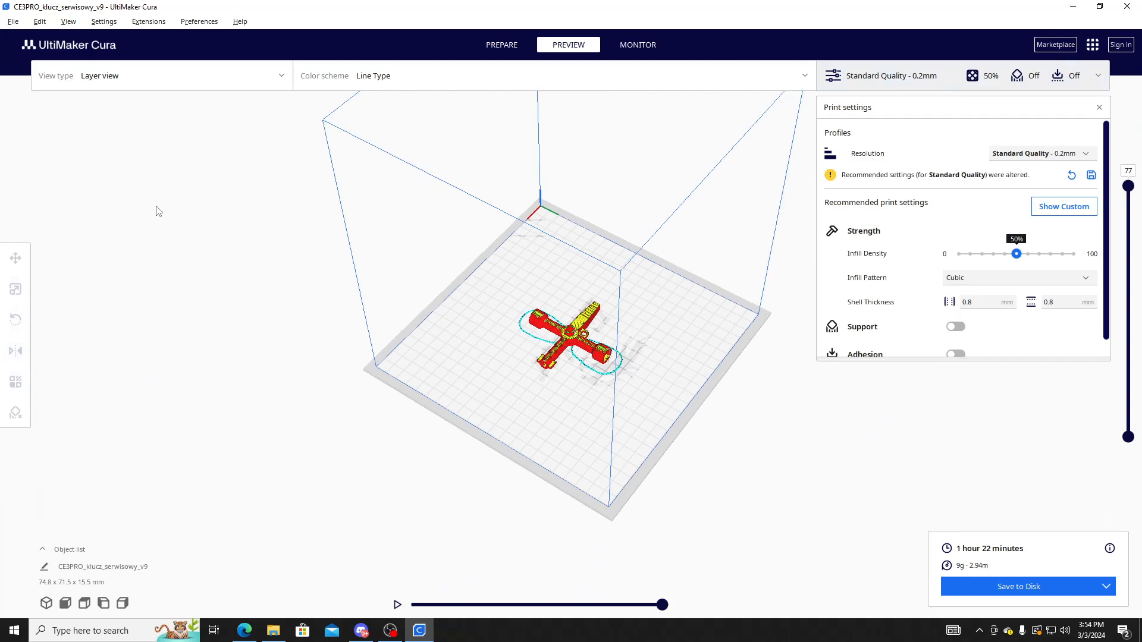
pyautogui.moveTo(273, 630)
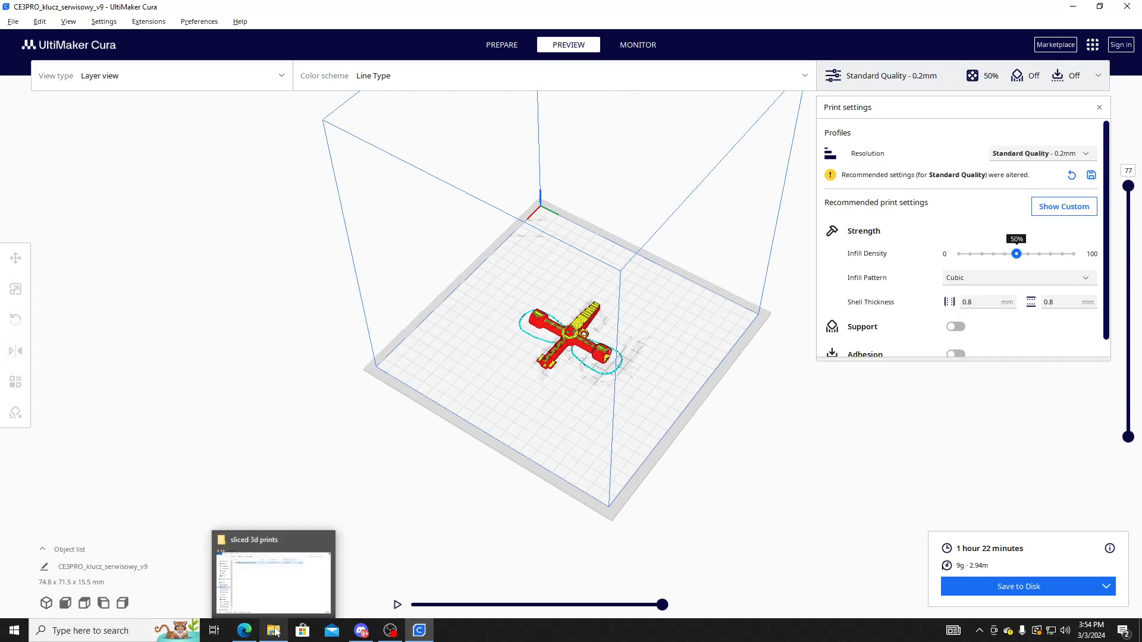
# Switch to File Explorer and open the files folder inside the service key firefighter - 5148684 archive in Downloads.
pyautogui.click(270, 555)
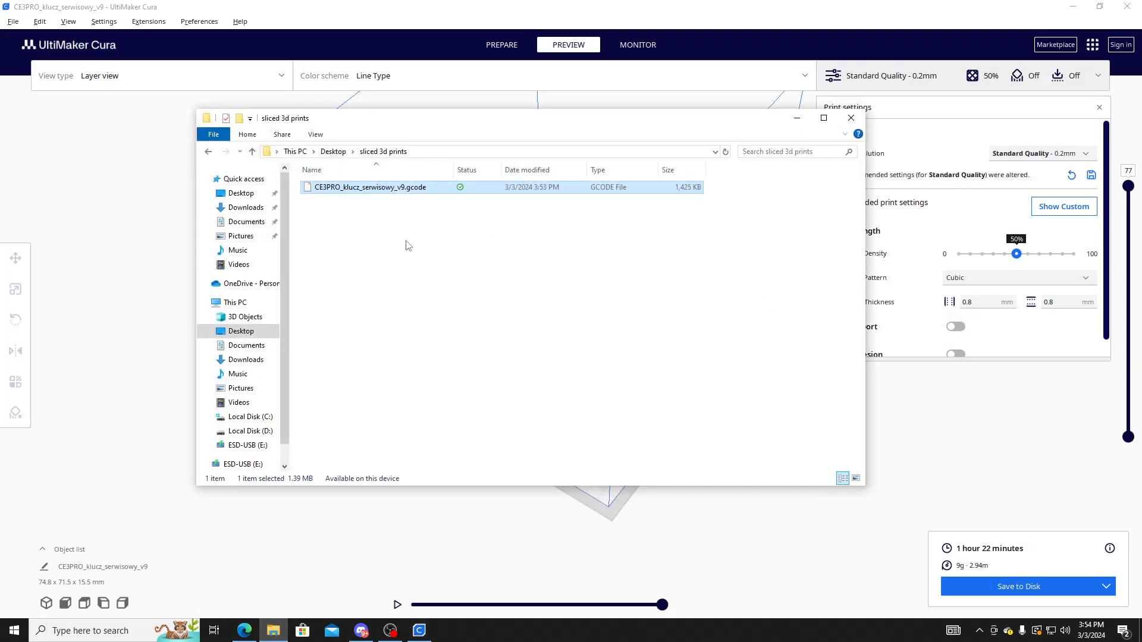
pyautogui.click(250, 195)
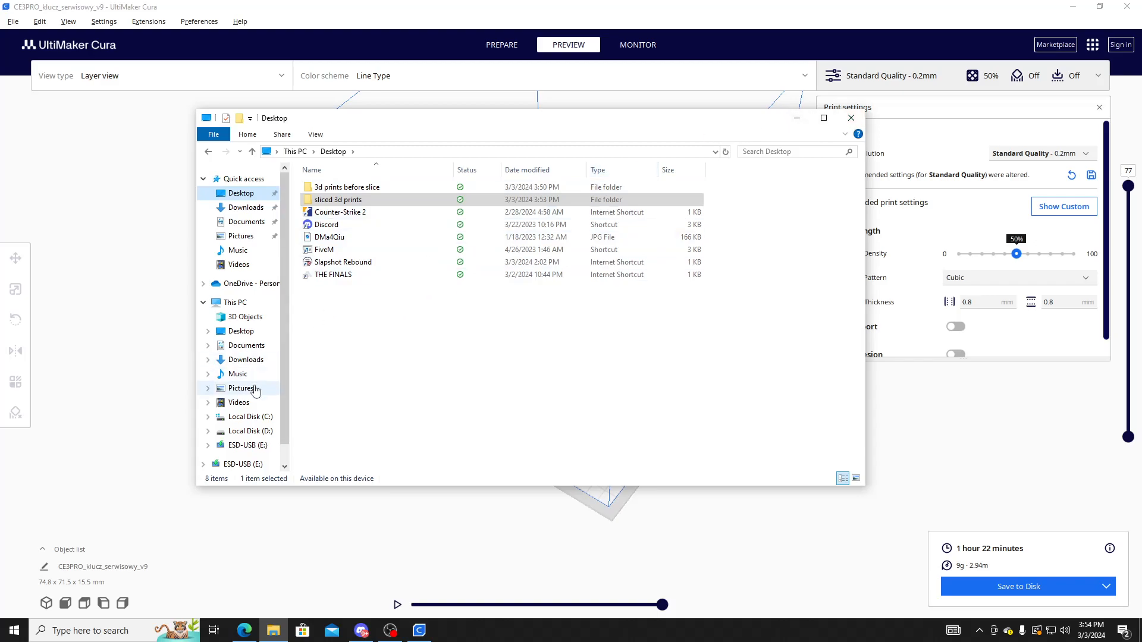
pyautogui.click(250, 361)
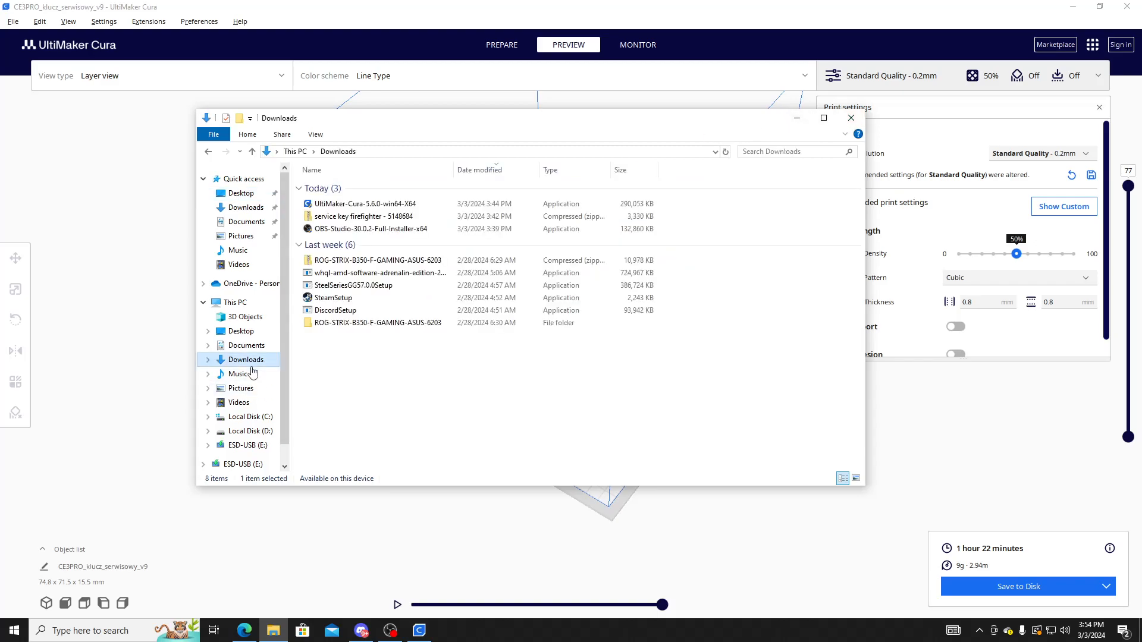
pyautogui.click(395, 218)
pyautogui.doubleClick(395, 218)
pyautogui.doubleClick(330, 187)
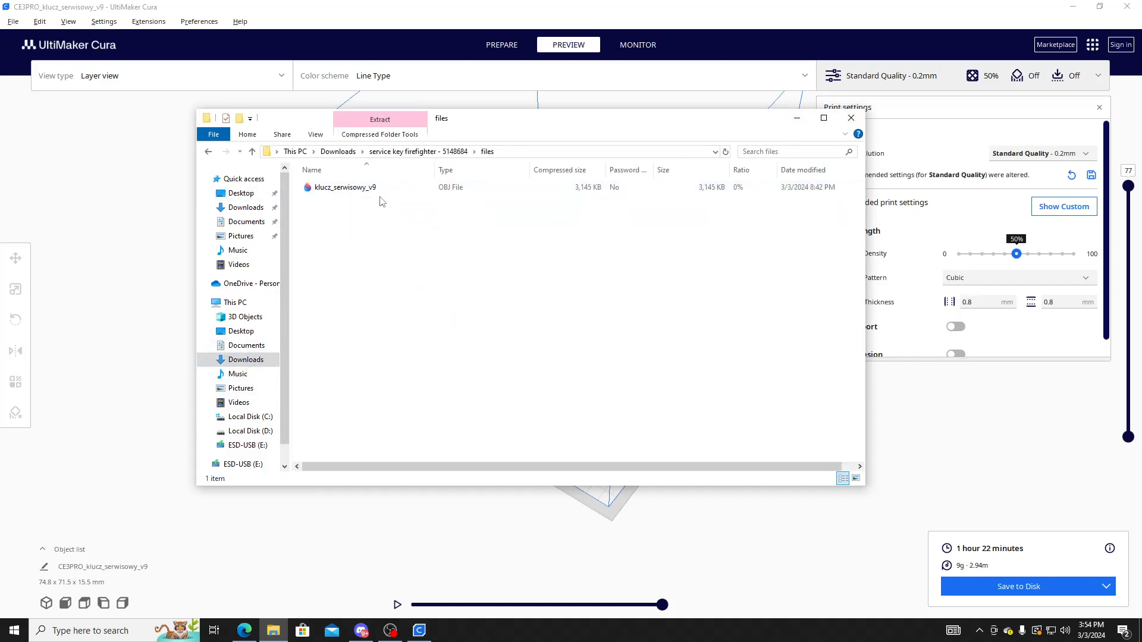
# Go back to Downloads and reopen the service key archive down to its files folder.
pyautogui.click(208, 152)
pyautogui.click(207, 152)
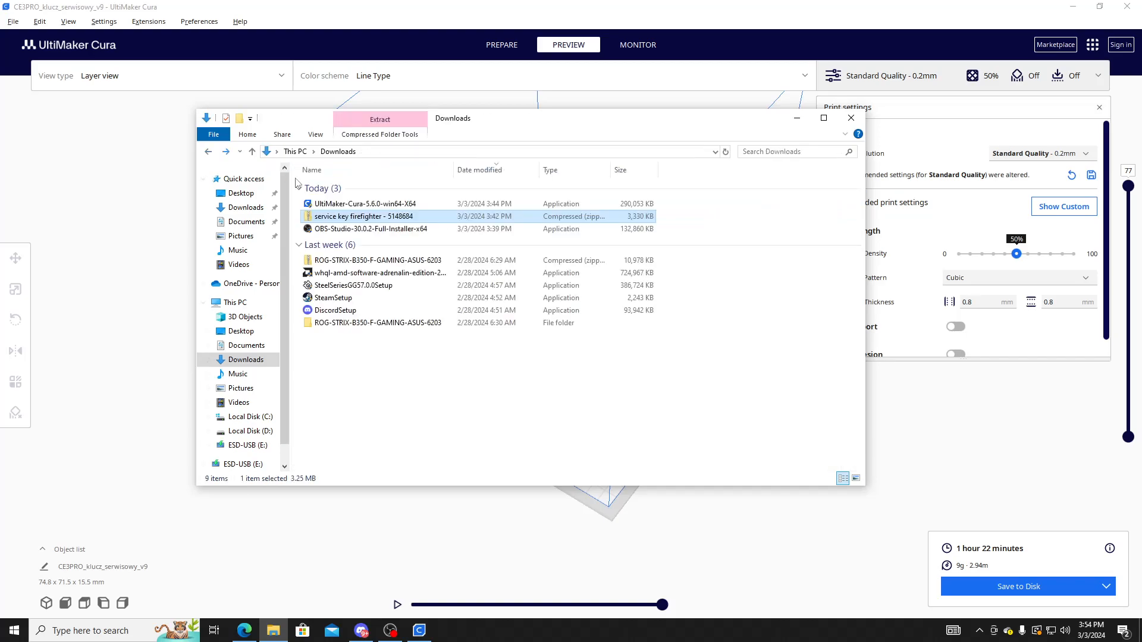
pyautogui.doubleClick(353, 221)
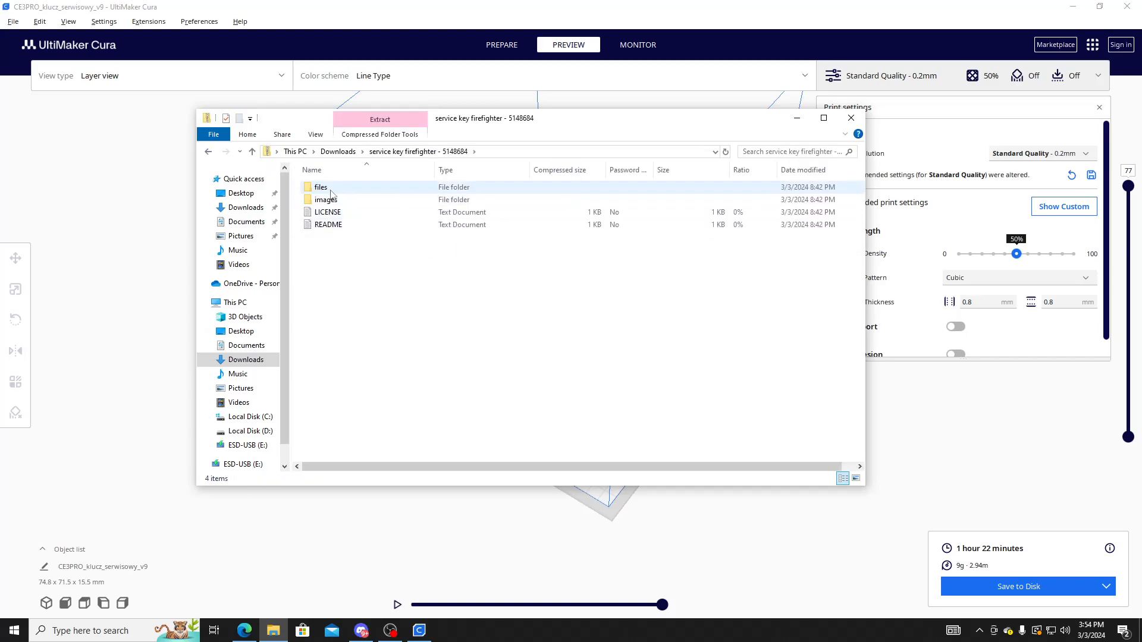
pyautogui.doubleClick(333, 192)
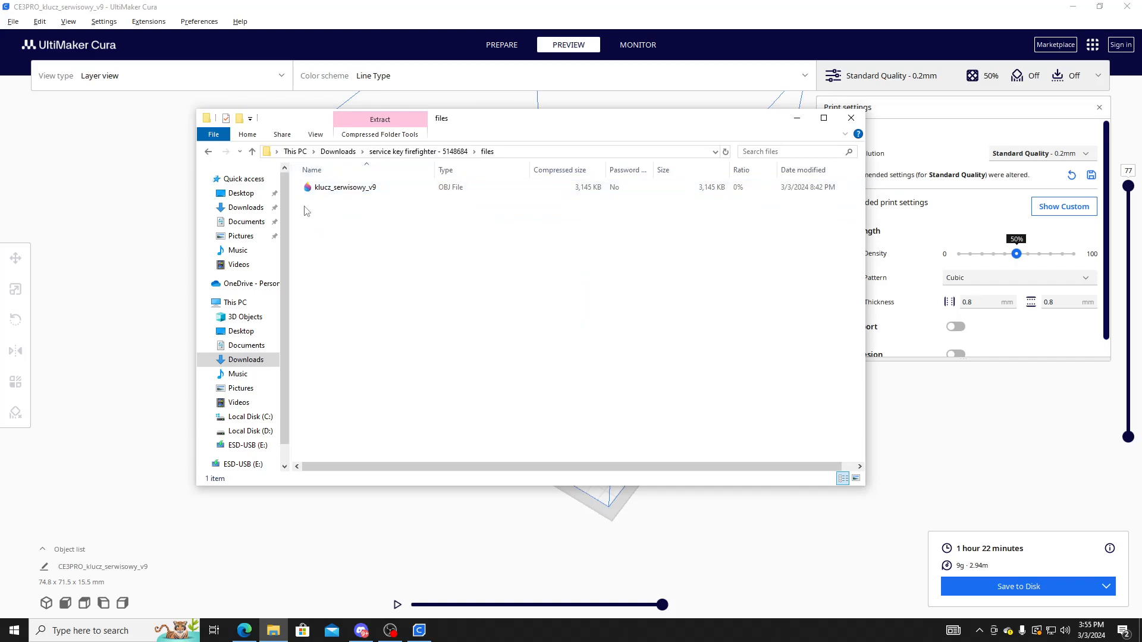
# Minimize Cura and select the klucz_serwisowy_v9 OBJ file in the archive's files folder.
pyautogui.click(1072, 6)
pyautogui.click(354, 188)
pyautogui.moveTo(355, 189); pyautogui.dragTo(383, 204)
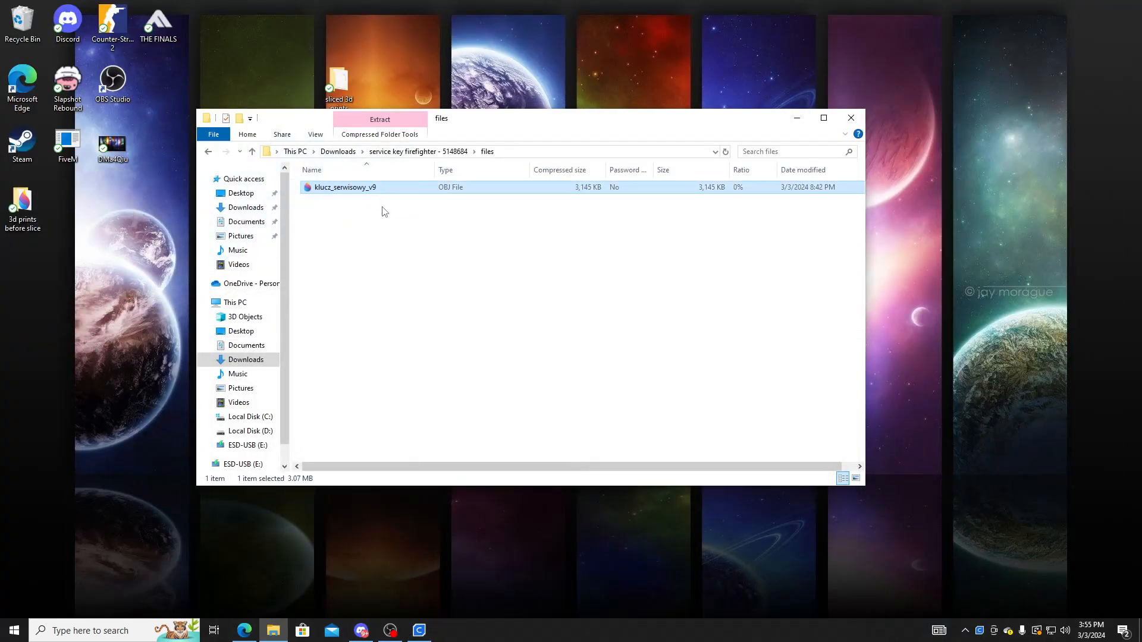
# Restore Cura to a smaller window, minimize it and the folder window to clear the desktop, and bring up OBS Studio.
pyautogui.click(418, 630)
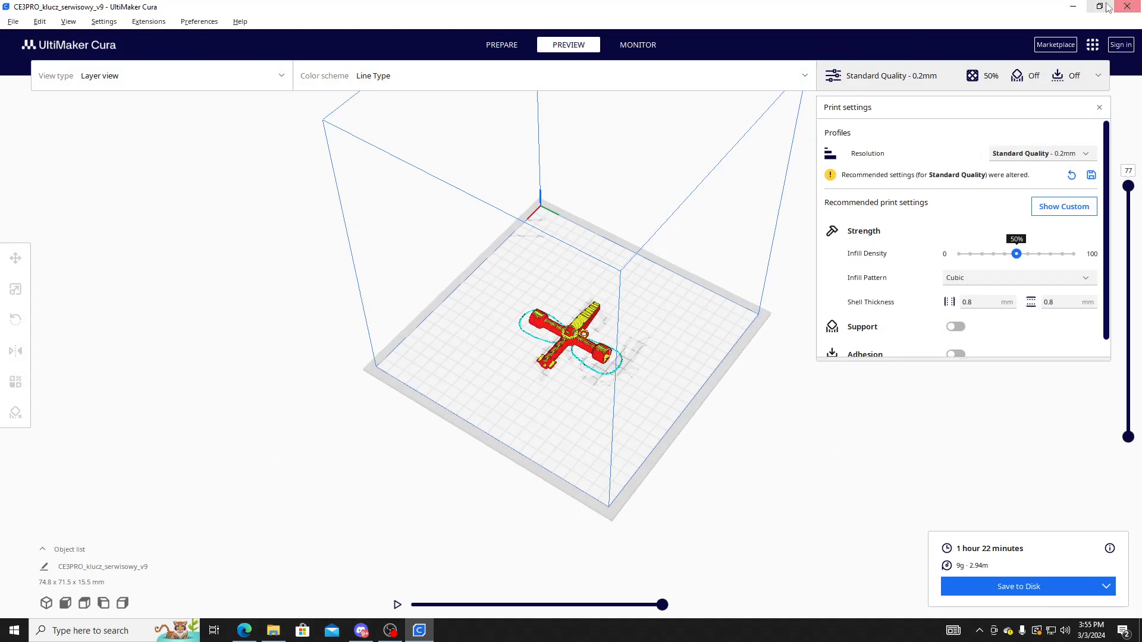
pyautogui.press('super+Down')
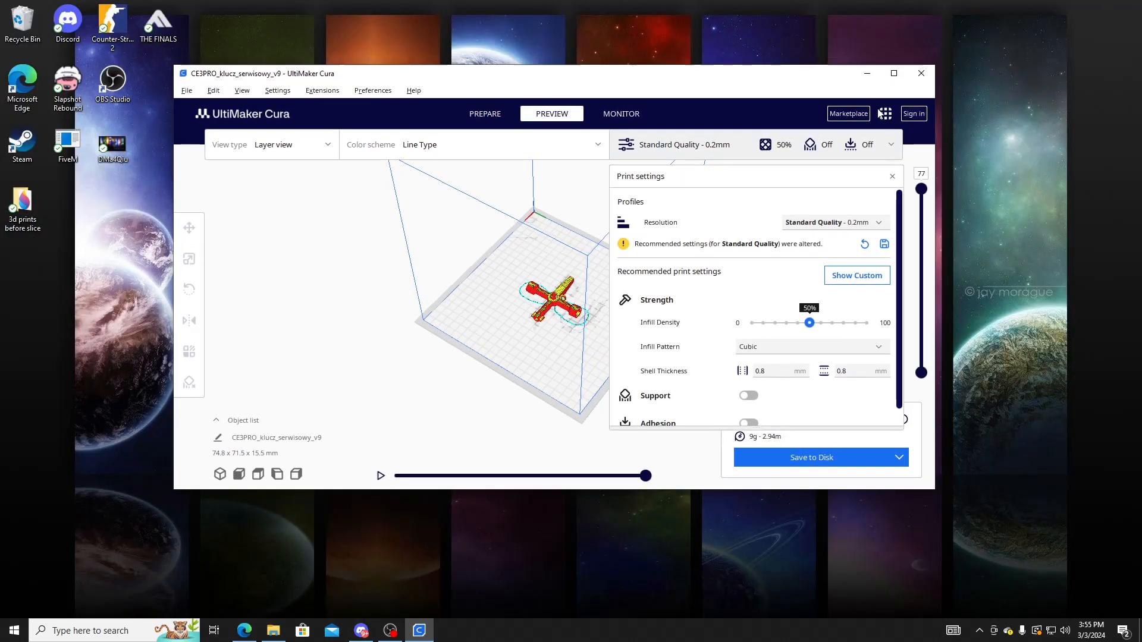
pyautogui.click(866, 74)
pyautogui.click(797, 117)
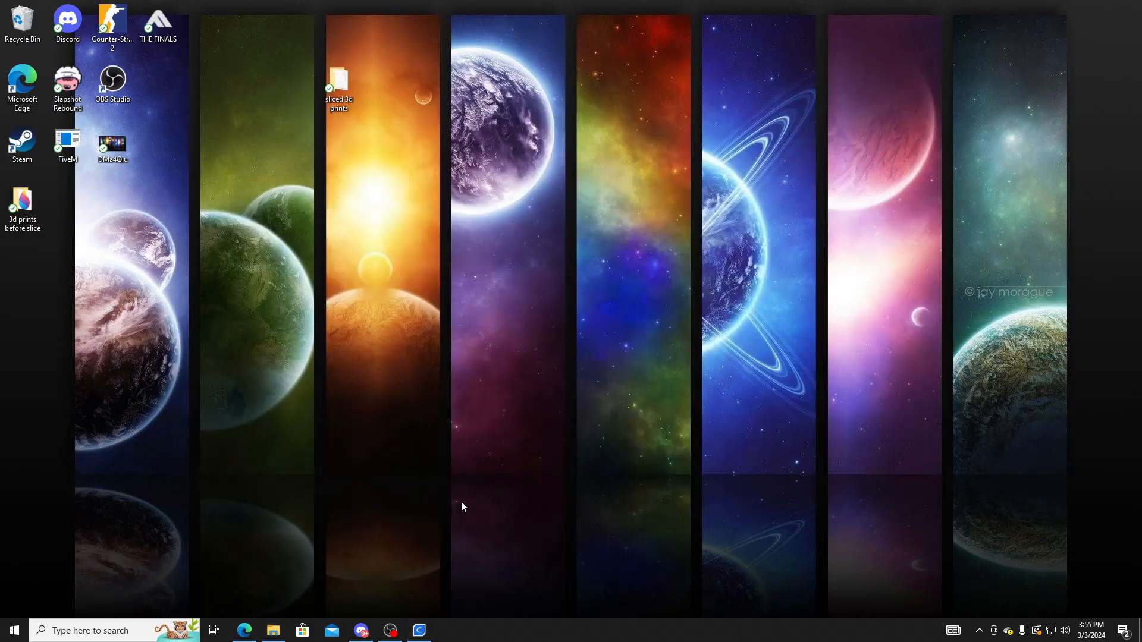
pyautogui.click(391, 630)
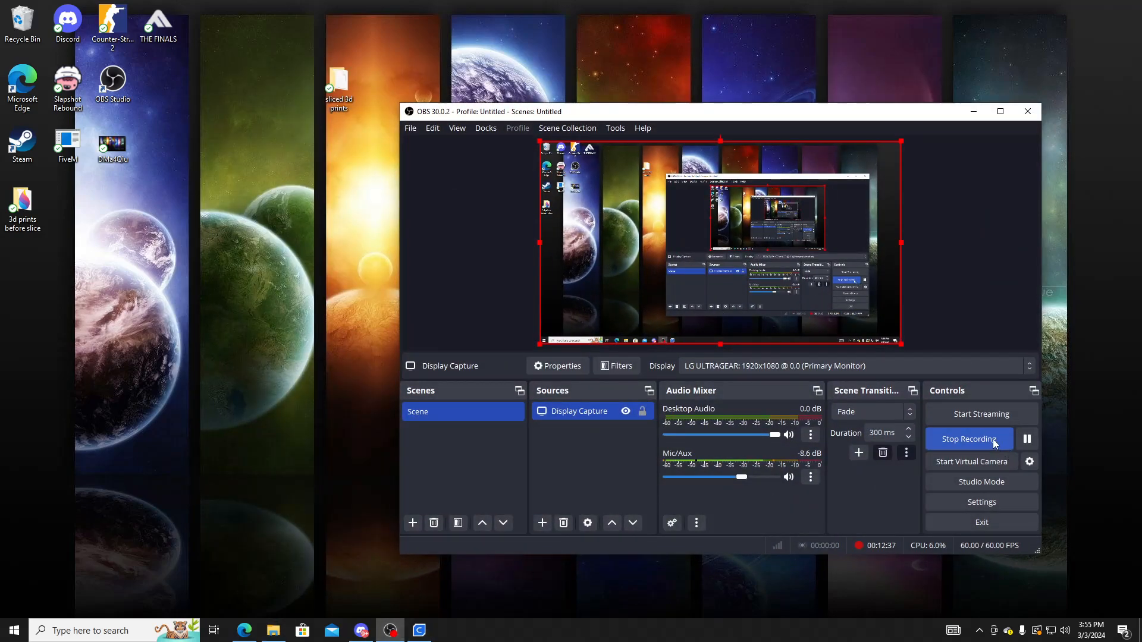